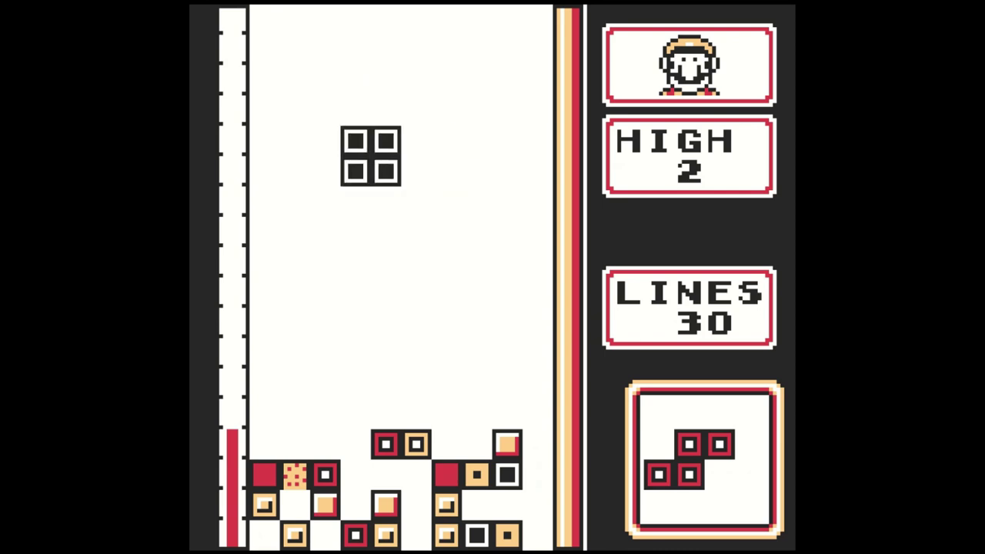
pyautogui.press('Left')
pyautogui.press('Left')
pyautogui.press('Left')
pyautogui.press('Left')
pyautogui.press('Left')
pyautogui.press('Down')
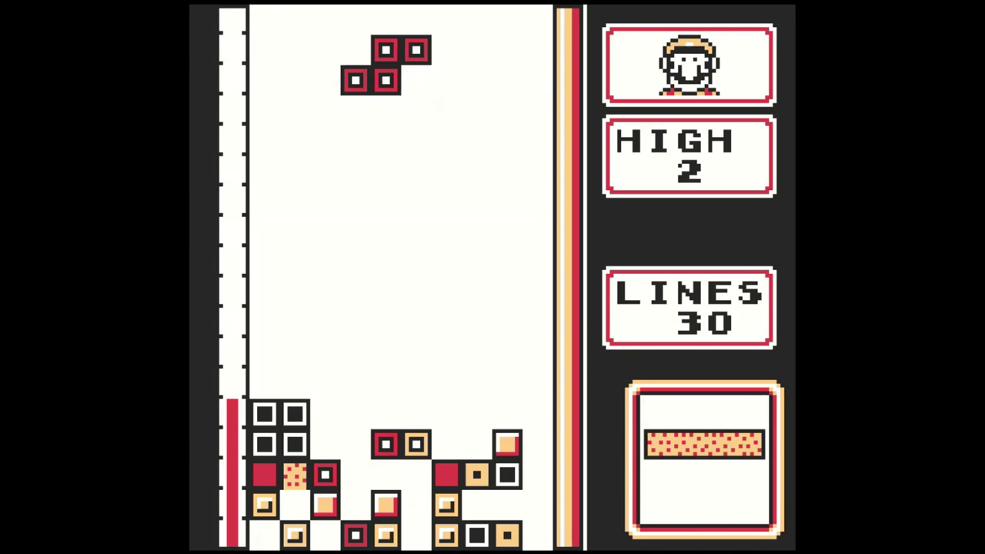
pyautogui.press('Up')
pyautogui.press('Up')
pyautogui.press('Right')
pyautogui.press('Down')
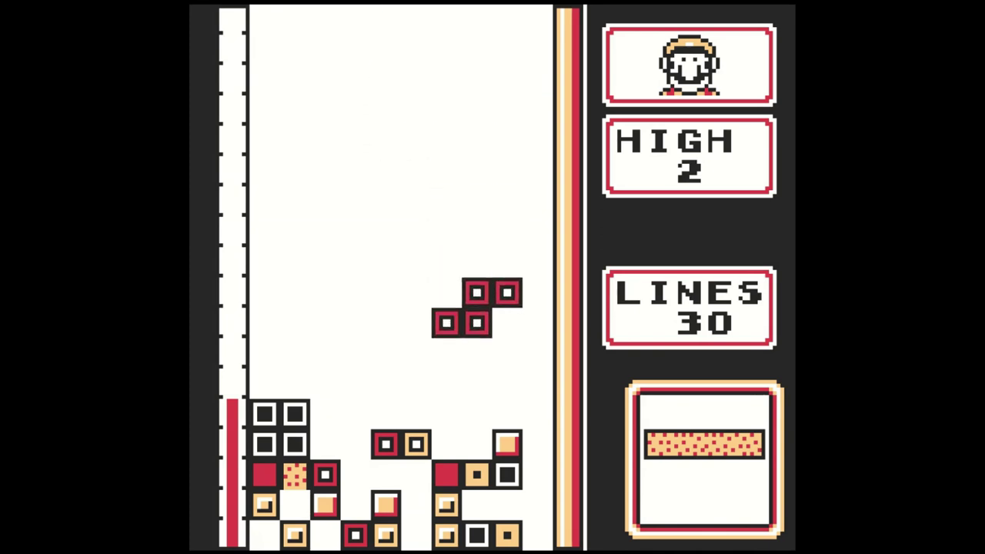
pyautogui.press('Up')
pyautogui.press('Right')
pyautogui.press('Right')
pyautogui.press('Right')
pyautogui.press('Down')
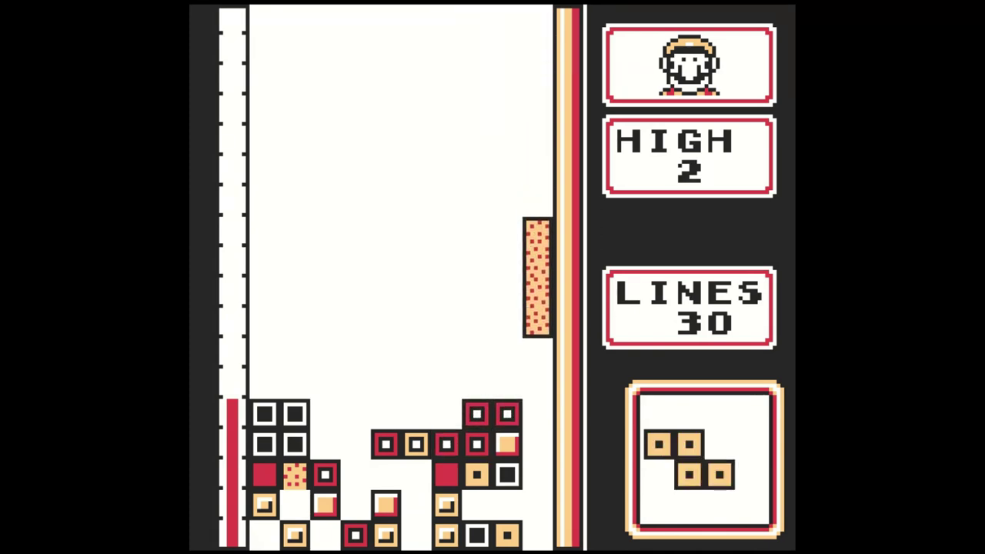
pyautogui.press('Up')
pyautogui.press('Right')
pyautogui.press('Right')
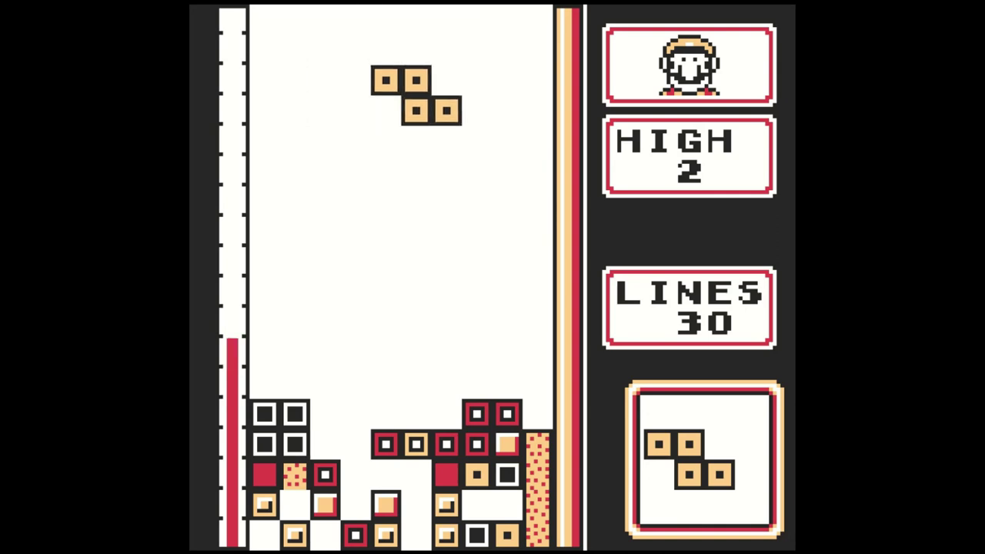
pyautogui.press('Left')
pyautogui.press('Left')
pyautogui.press('Right')
pyautogui.press('Right')
pyautogui.press('Up')
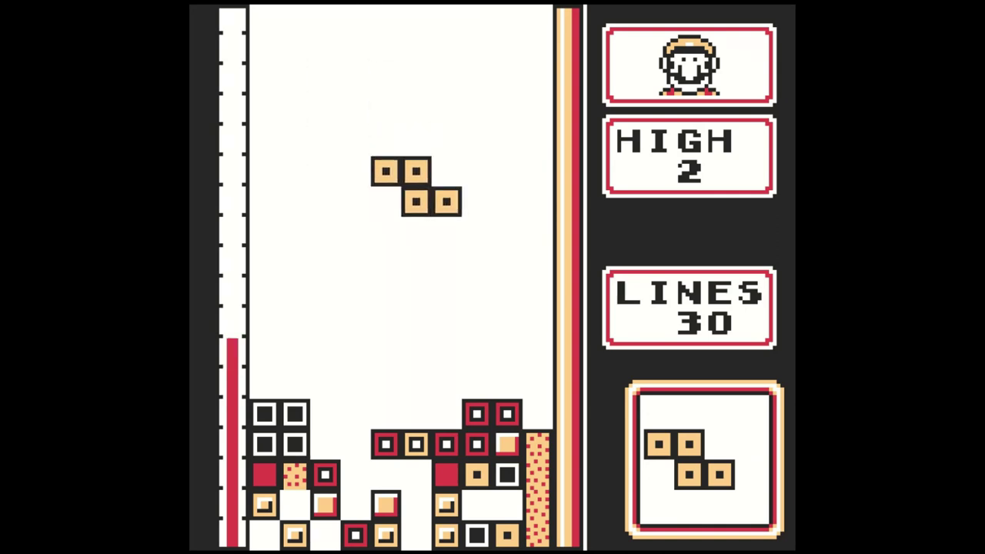
pyautogui.press('Down')
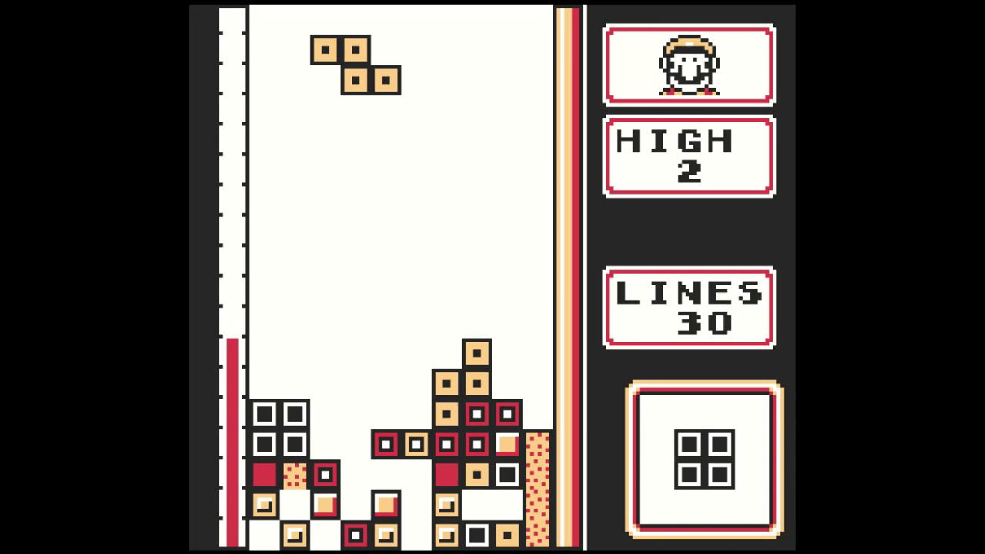
pyautogui.press('Up')
pyautogui.press('Right')
pyautogui.press('Right')
pyautogui.press('Right')
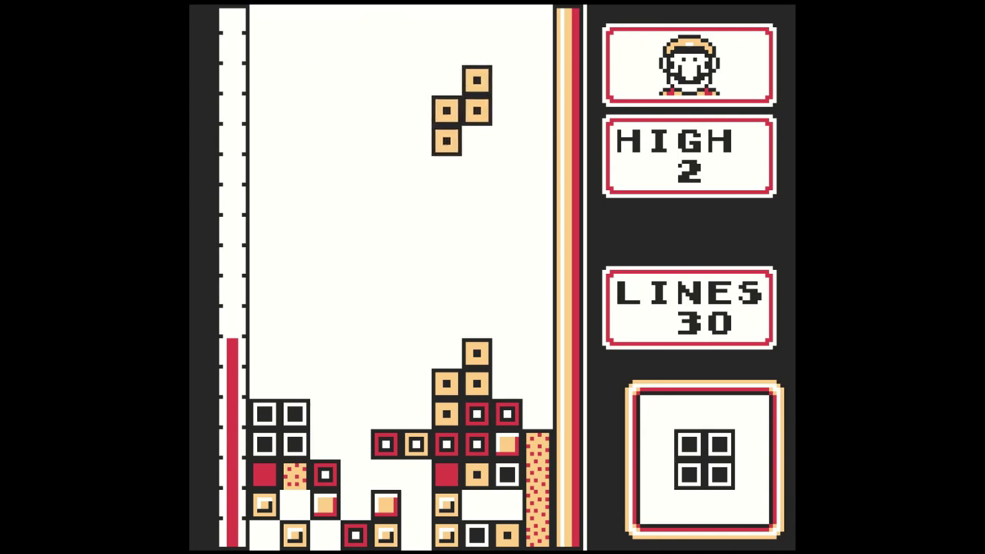
pyautogui.press('Down')
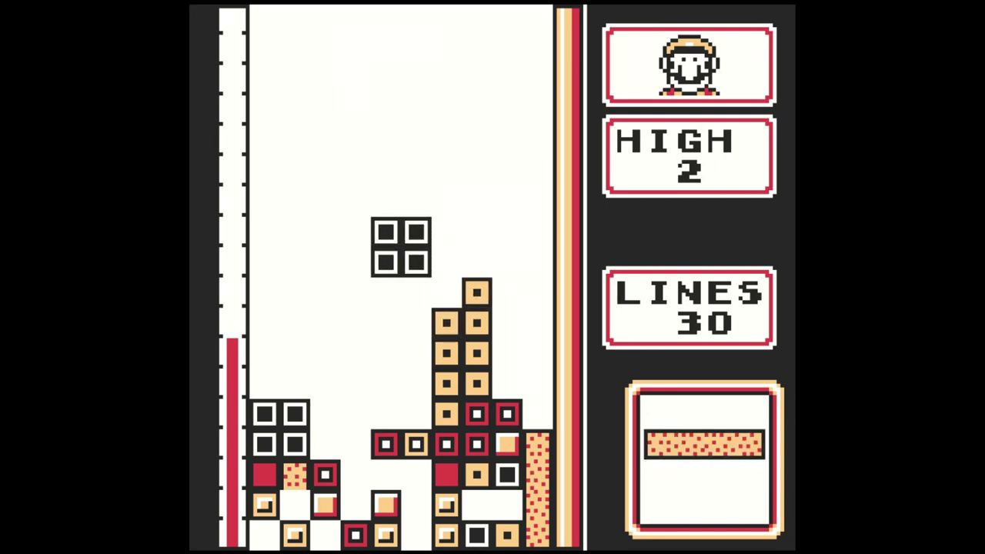
pyautogui.press('Down')
pyautogui.press('Up')
pyautogui.press('Left')
pyautogui.press('Left')
pyautogui.press('Right')
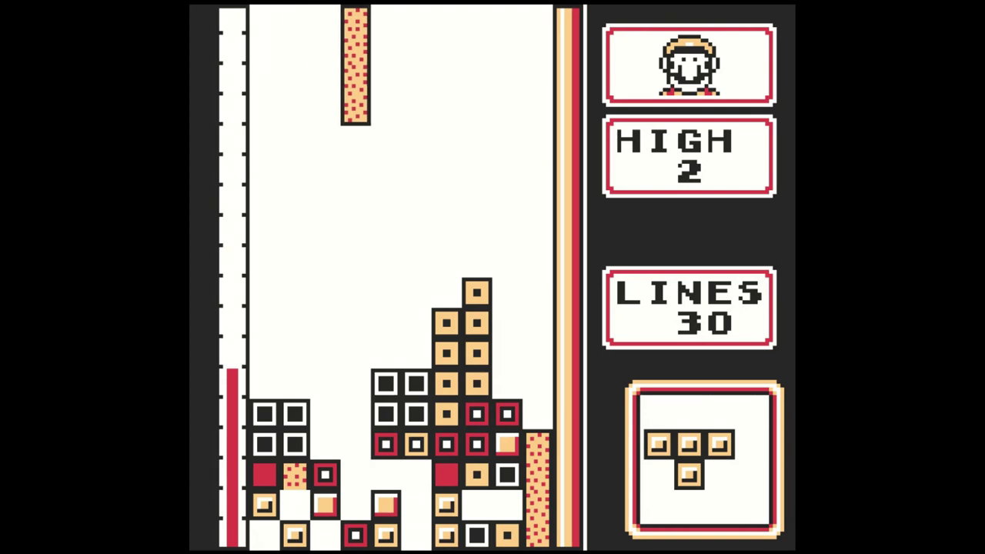
pyautogui.press('Down')
pyautogui.press('Up')
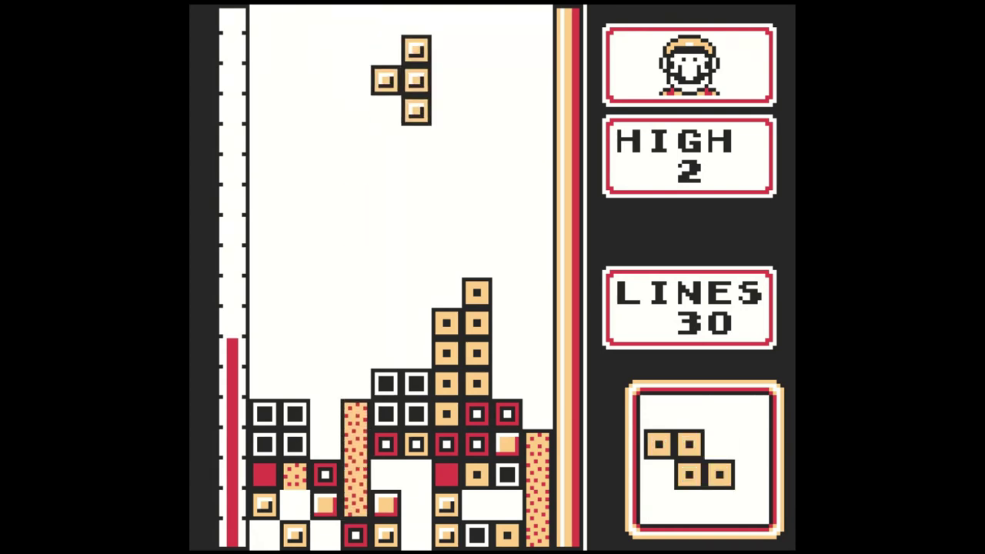
pyautogui.press('Right')
pyautogui.press('Right')
pyautogui.press('Right')
pyautogui.press('Down')
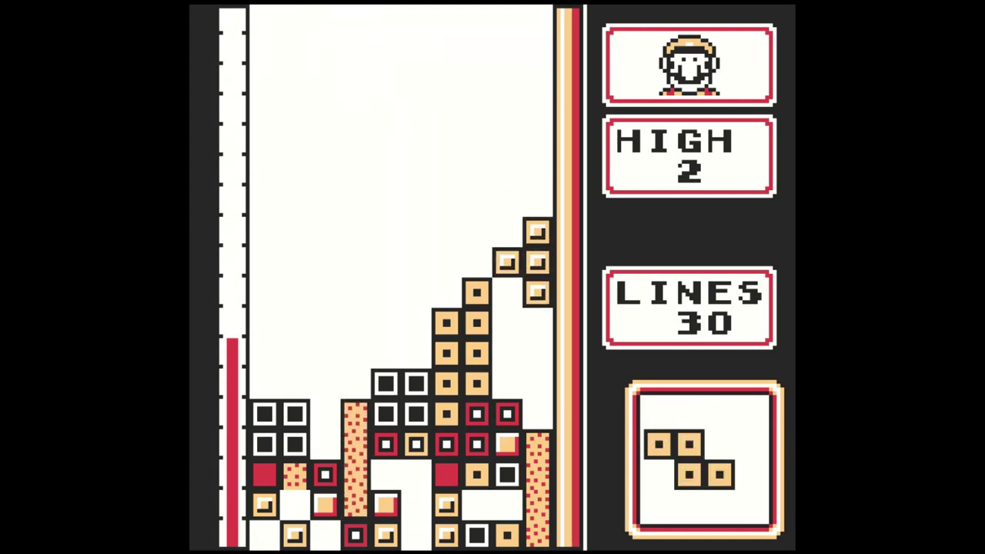
pyautogui.press('Right')
pyautogui.press('Right')
pyautogui.press('Right')
pyautogui.press('Down')
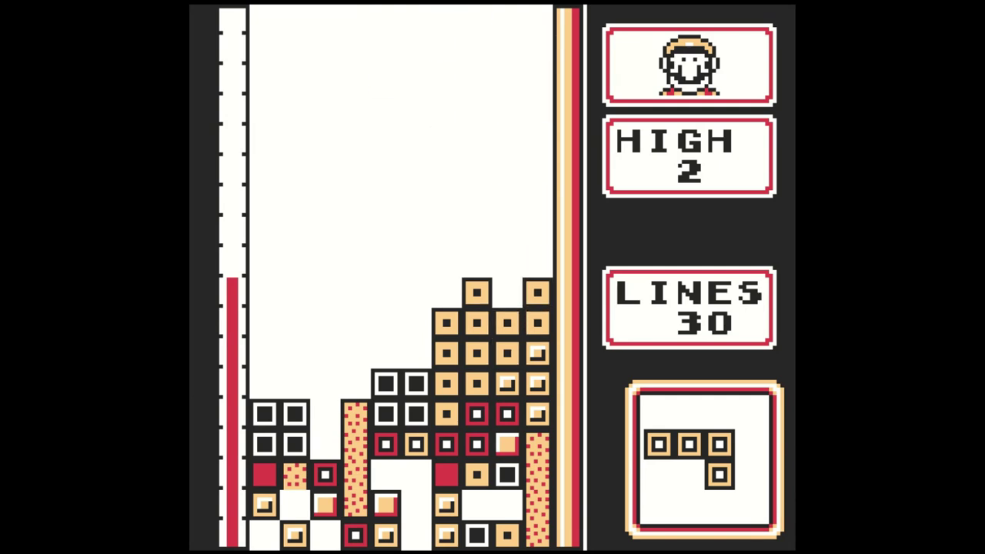
pyautogui.press('Up')
pyautogui.press('Up')
pyautogui.press('Up')
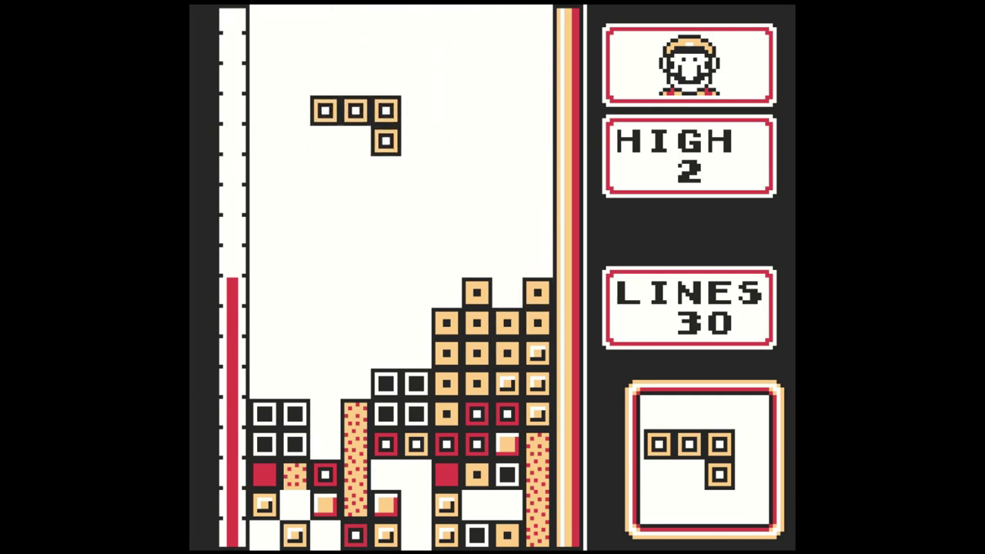
pyautogui.press('Up')
pyautogui.press('Up')
pyautogui.press('Down')
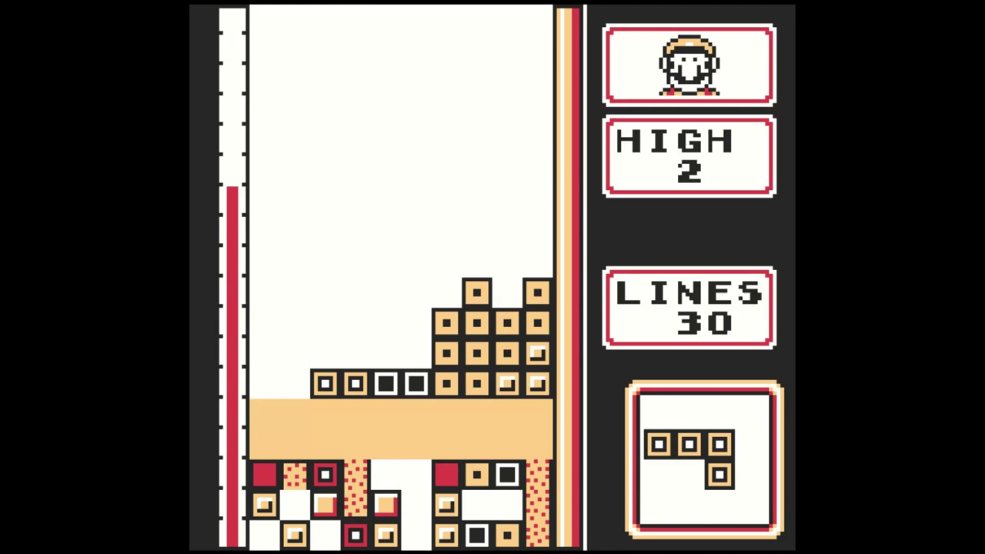
pyautogui.press('Up')
pyautogui.press('Up')
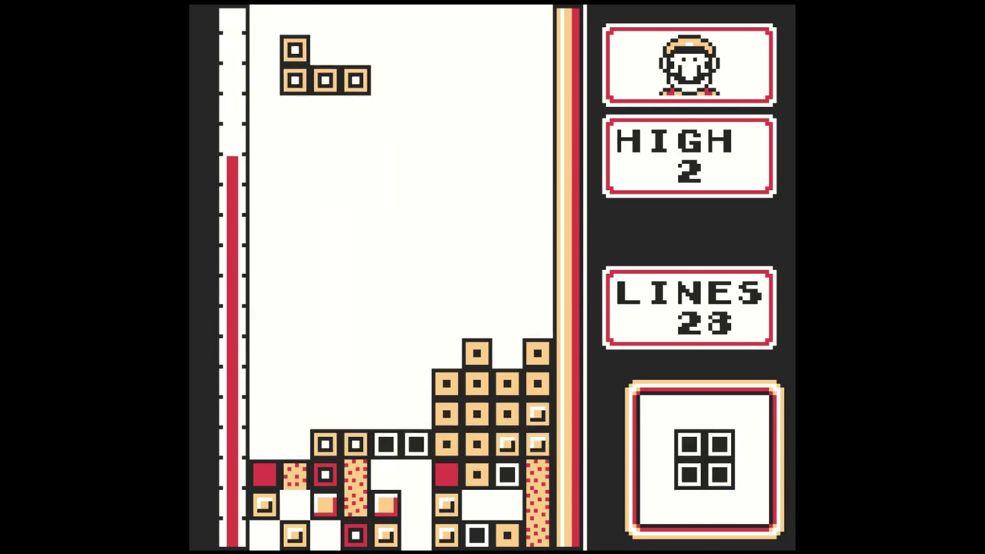
pyautogui.press('Left')
pyautogui.press('Left')
pyautogui.press('Up')
pyautogui.press('Left')
pyautogui.press('Down')
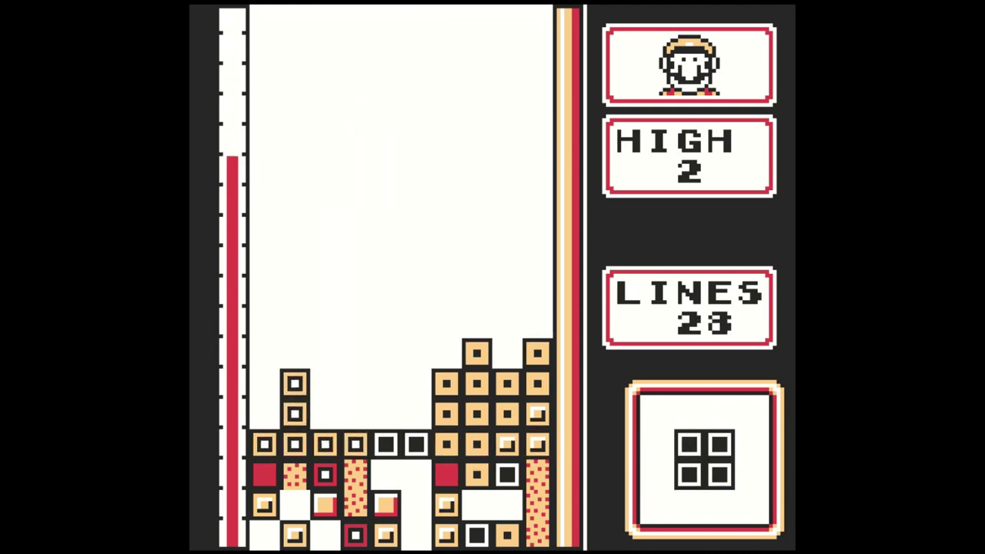
pyautogui.press('Left')
pyautogui.press('Left')
pyautogui.press('Left')
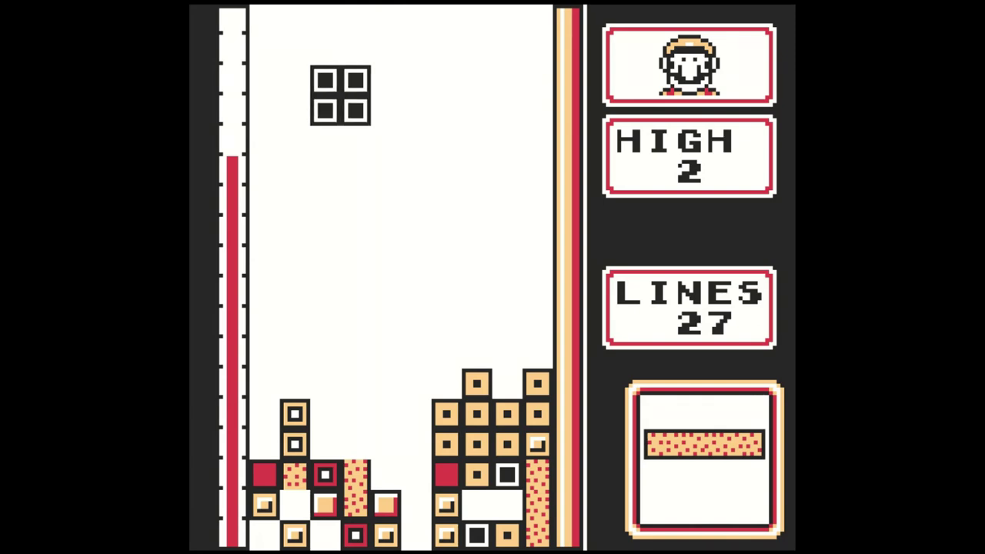
pyautogui.press('Down')
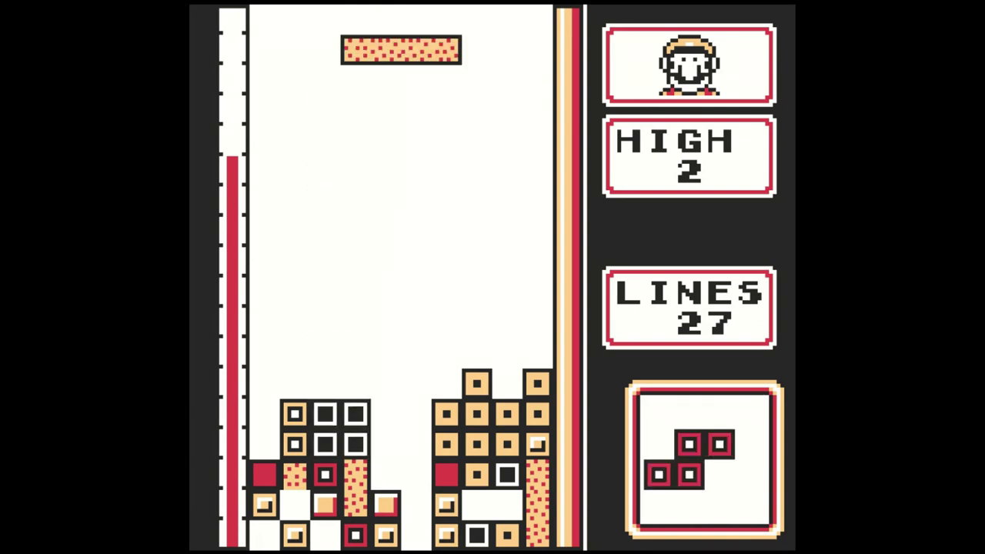
pyautogui.press('Up')
pyautogui.press('Right')
pyautogui.press('Down')
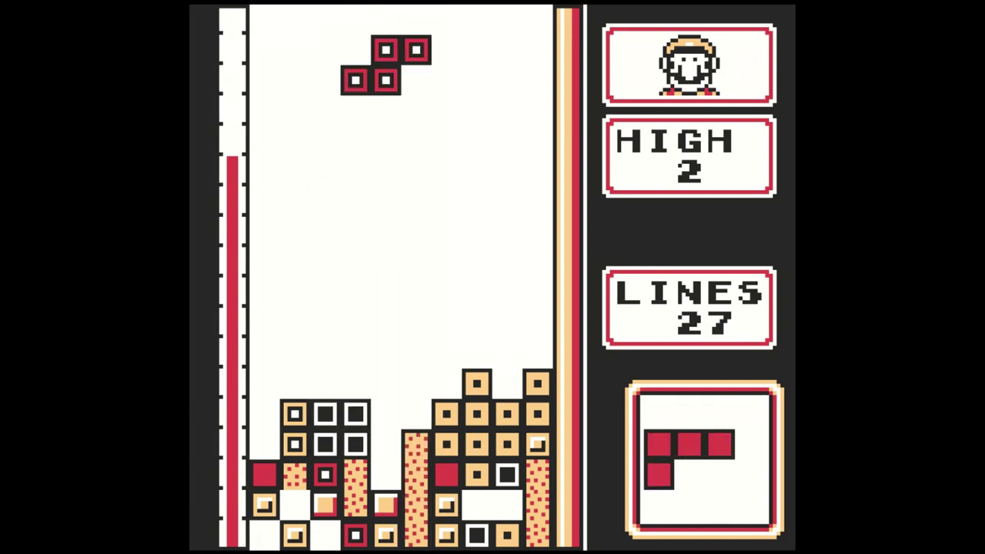
pyautogui.press('Right')
pyautogui.press('Right')
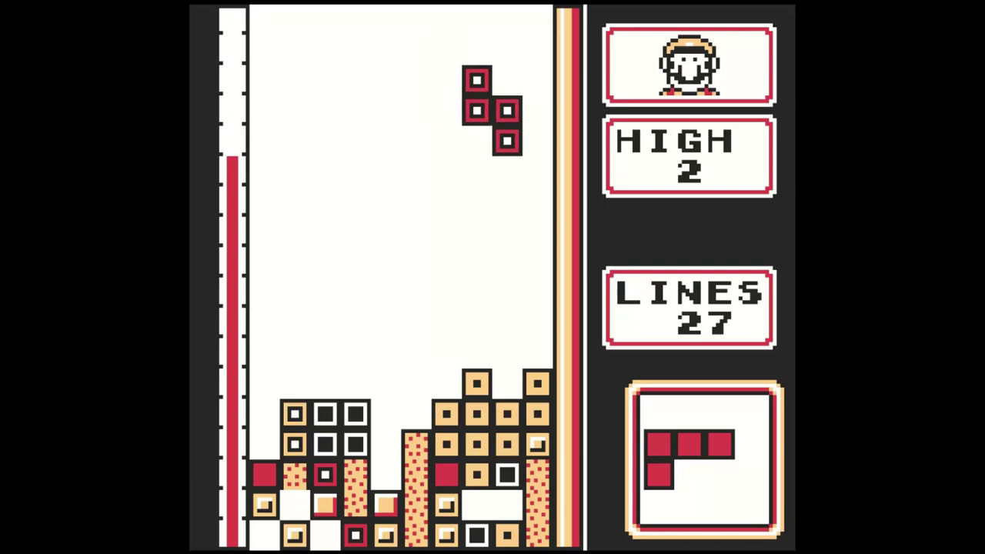
pyautogui.press('Down')
pyautogui.press('Up')
pyautogui.press('Left')
pyautogui.press('Up')
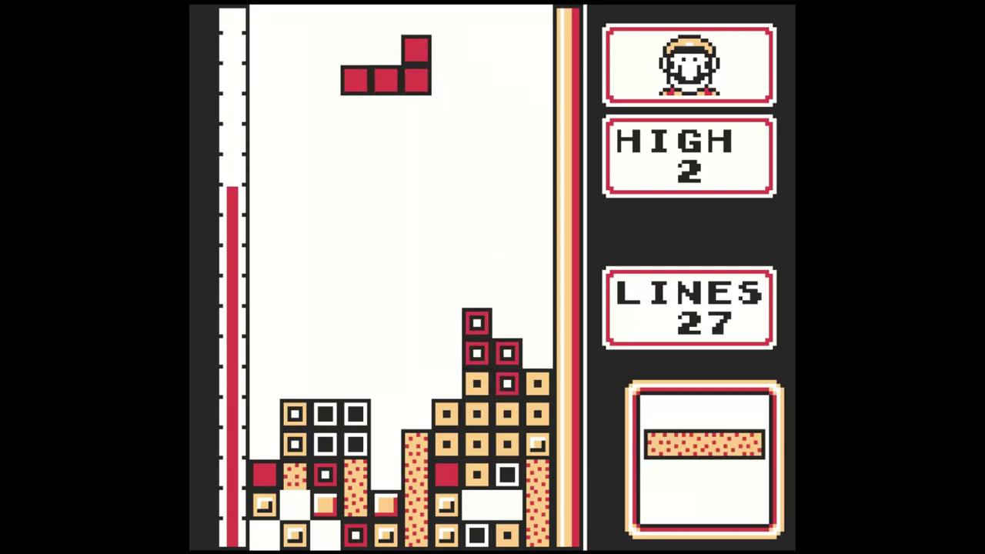
pyautogui.press('Up')
pyautogui.press('Right')
pyautogui.press('Right')
pyautogui.press('Up')
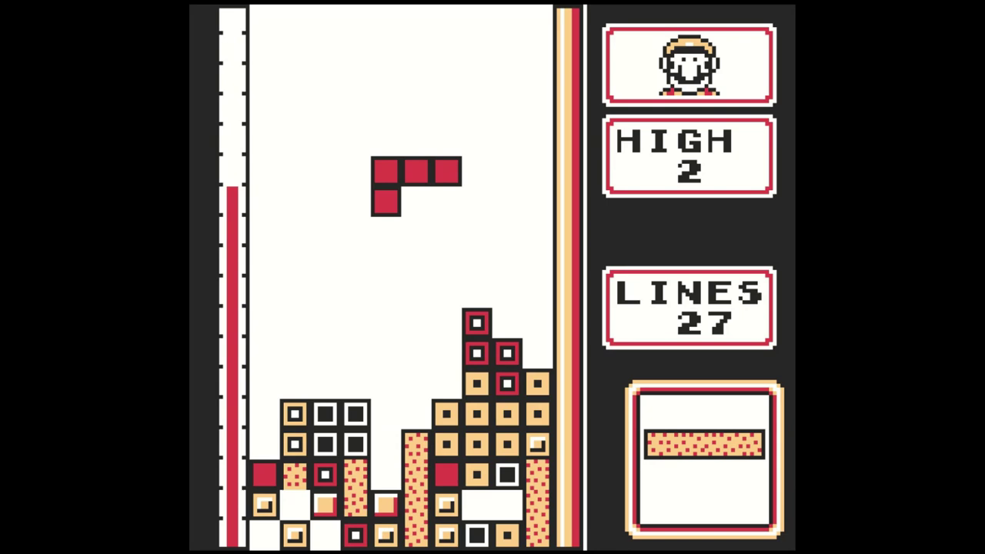
pyautogui.press('Down')
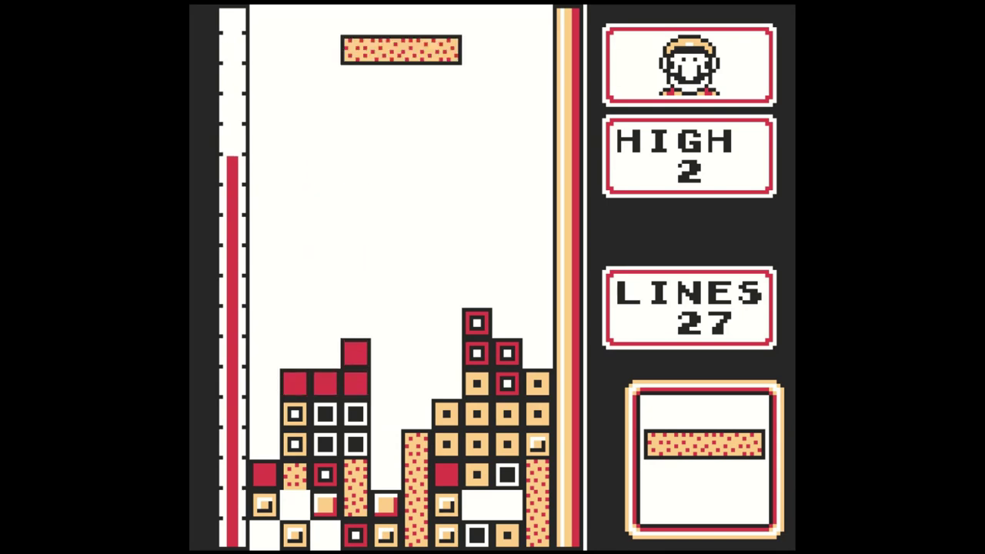
pyautogui.press('Right')
pyautogui.press('Up')
pyautogui.press('Left')
pyautogui.press('Down')
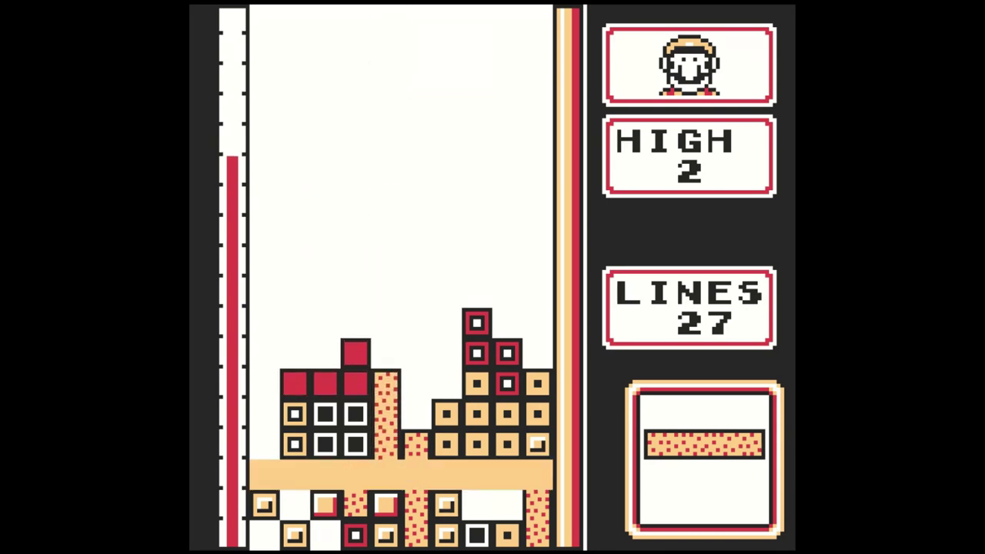
pyautogui.press('Up')
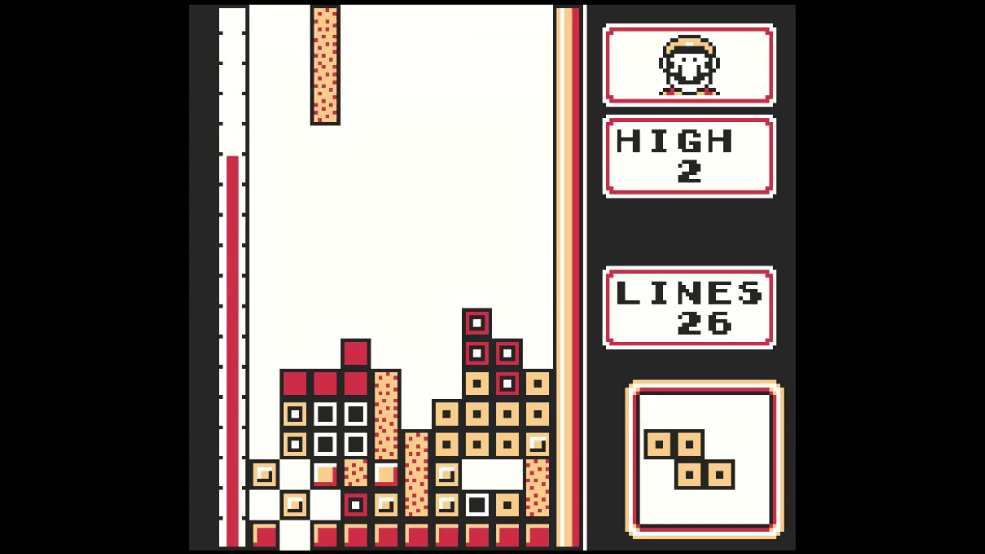
pyautogui.press('Left')
pyautogui.press('Left')
pyautogui.press('Left')
pyautogui.press('Down')
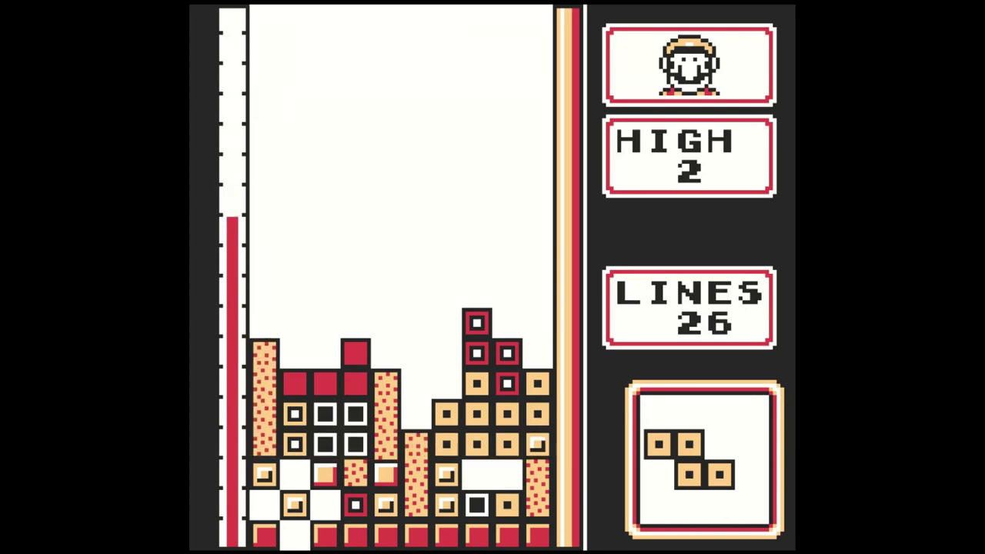
pyautogui.press('Up')
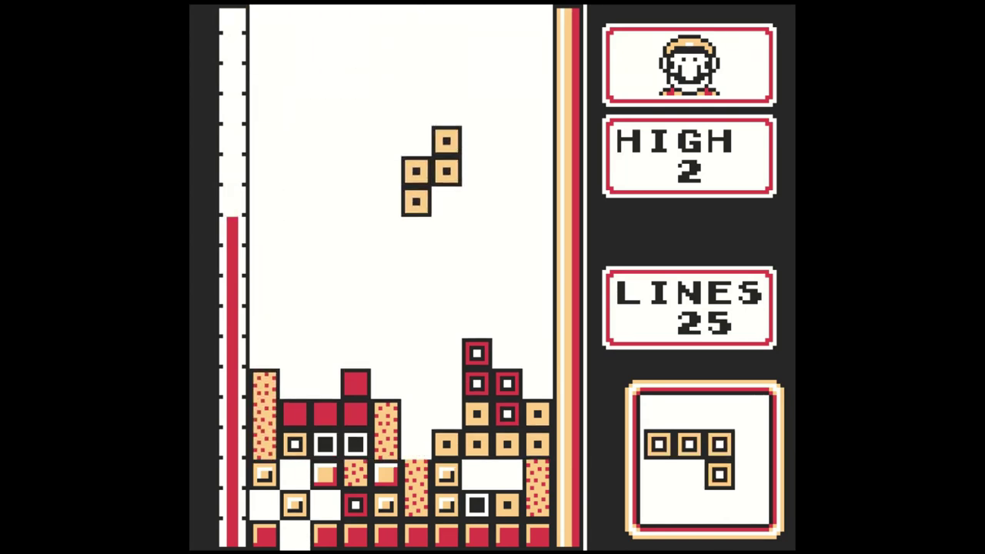
pyautogui.press('Down')
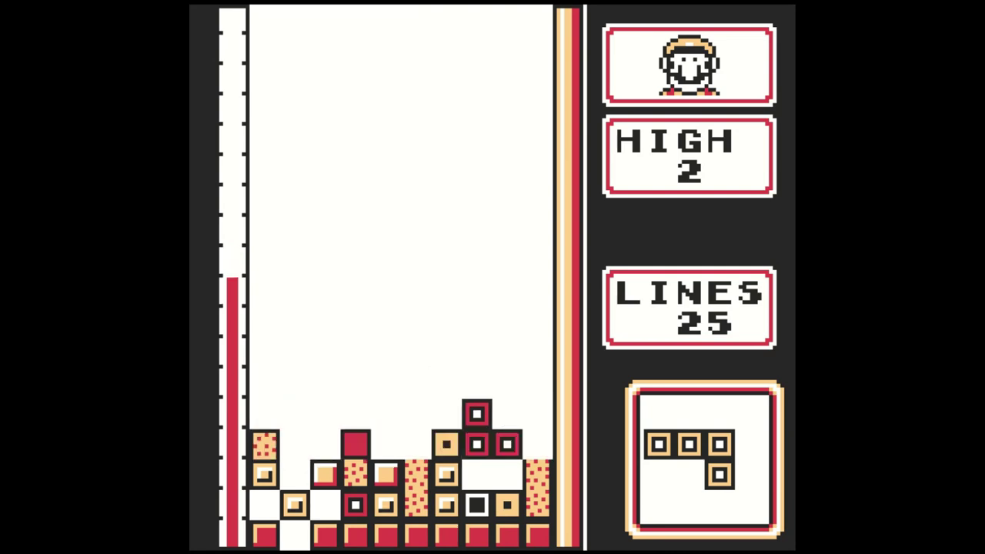
pyautogui.press('Up')
pyautogui.press('Up')
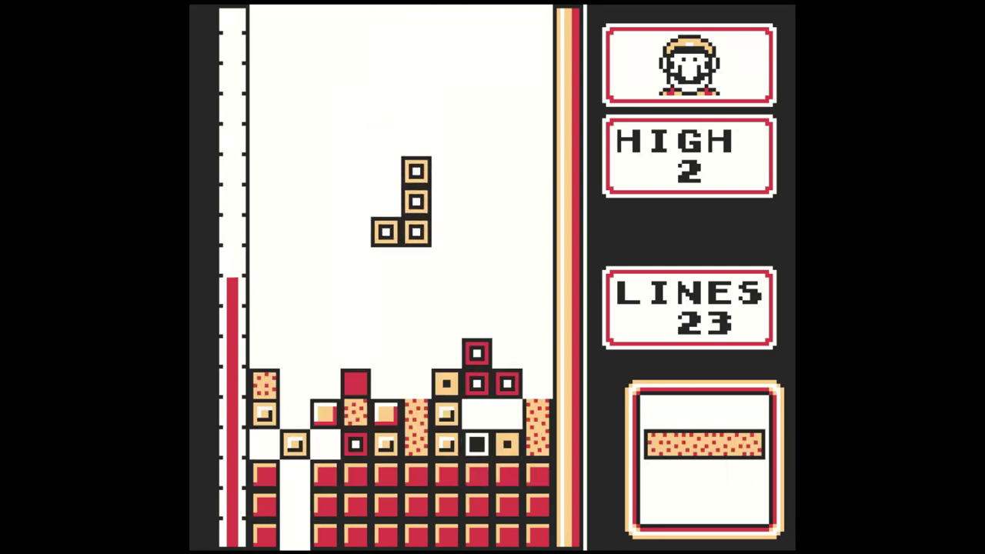
pyautogui.press('Down')
pyautogui.press('Up')
pyautogui.press('Left')
pyautogui.press('Left')
pyautogui.press('Left')
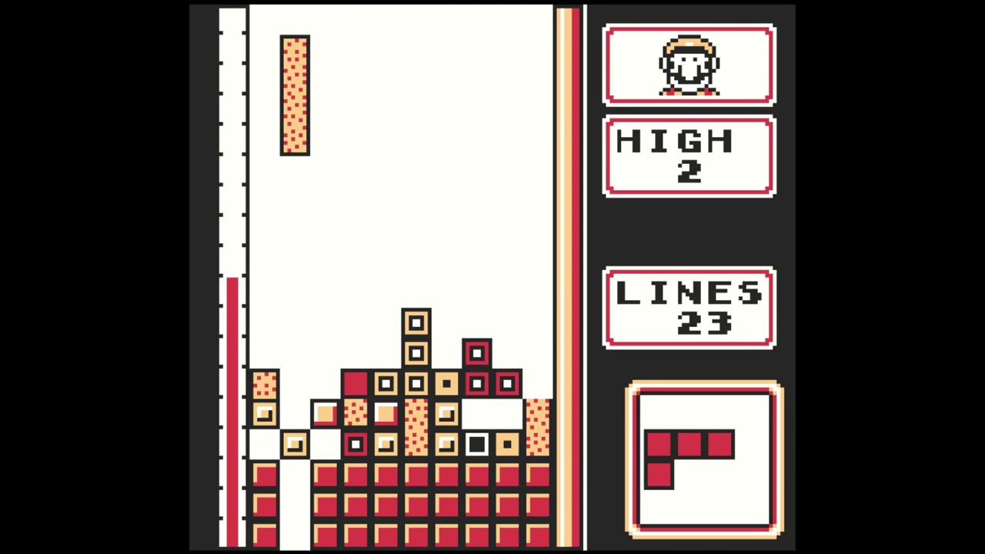
pyautogui.press('Down')
pyautogui.press('Up')
pyautogui.press('Right')
pyautogui.press('Right')
pyautogui.press('Up')
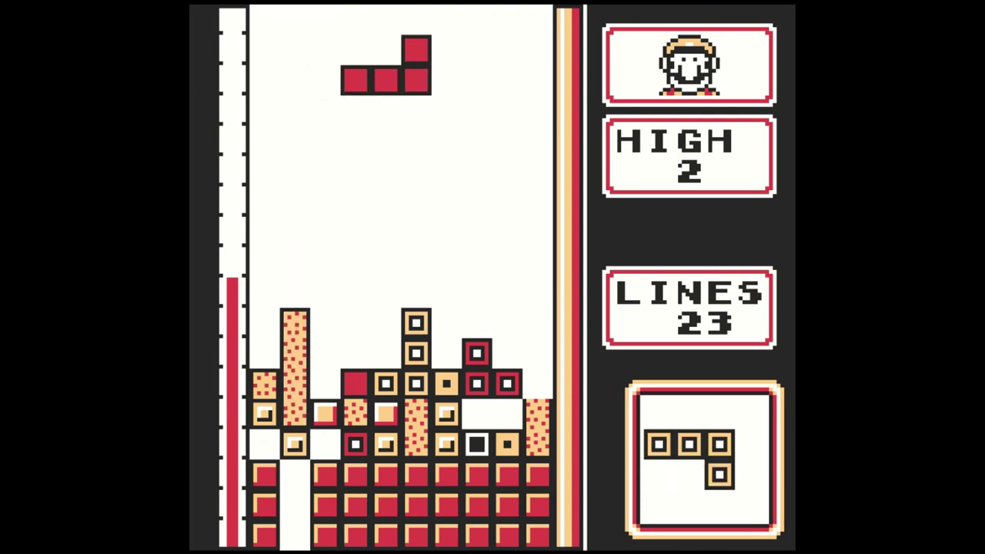
pyautogui.press('Left')
pyautogui.press('Left')
pyautogui.press('Down')
pyautogui.press('Left')
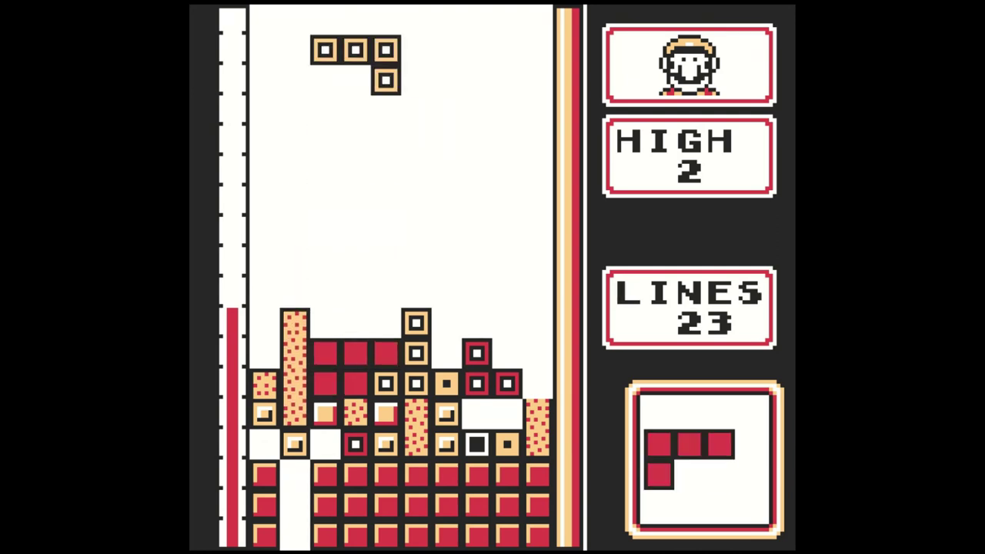
pyautogui.press('Up')
pyautogui.press('Up')
pyautogui.press('Down')
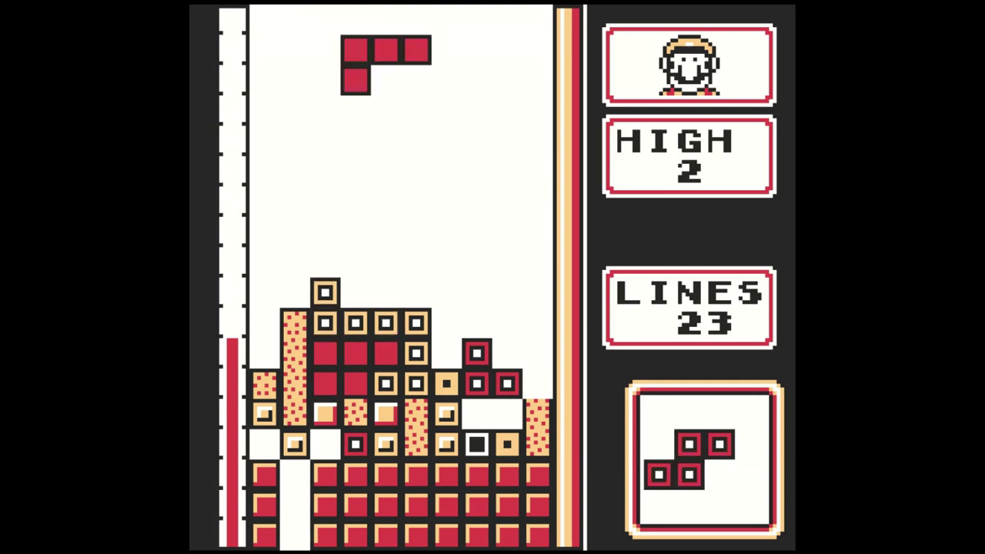
pyautogui.press('Up')
pyautogui.press('Left')
pyautogui.press('Right')
pyautogui.press('Right')
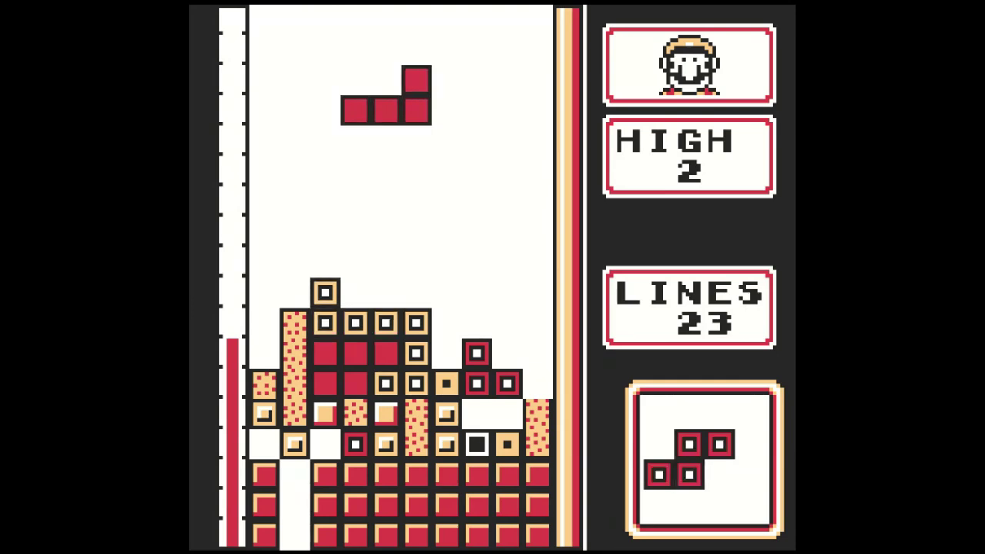
pyautogui.press('Down')
pyautogui.press('Right')
pyautogui.press('Right')
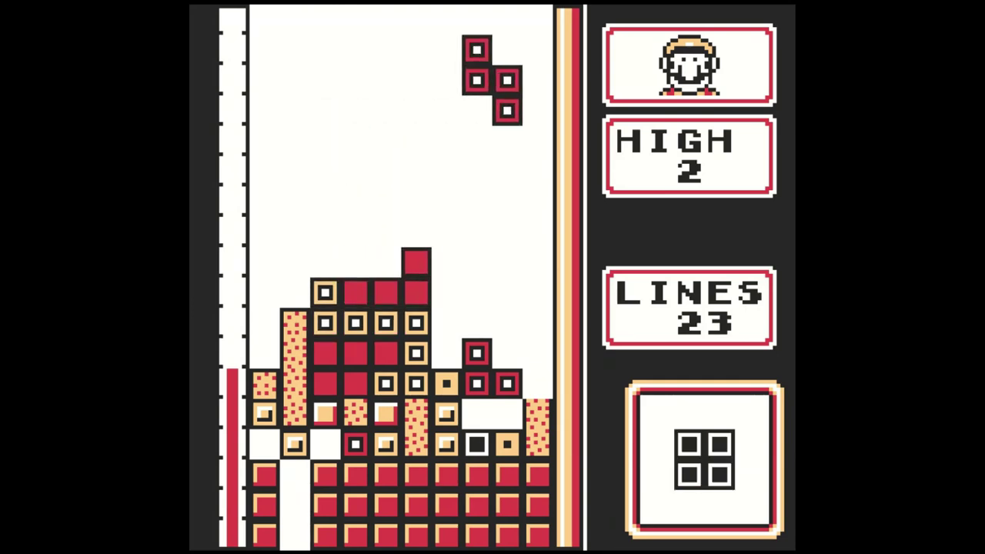
pyautogui.press('Right')
pyautogui.press('Right')
pyautogui.press('Down')
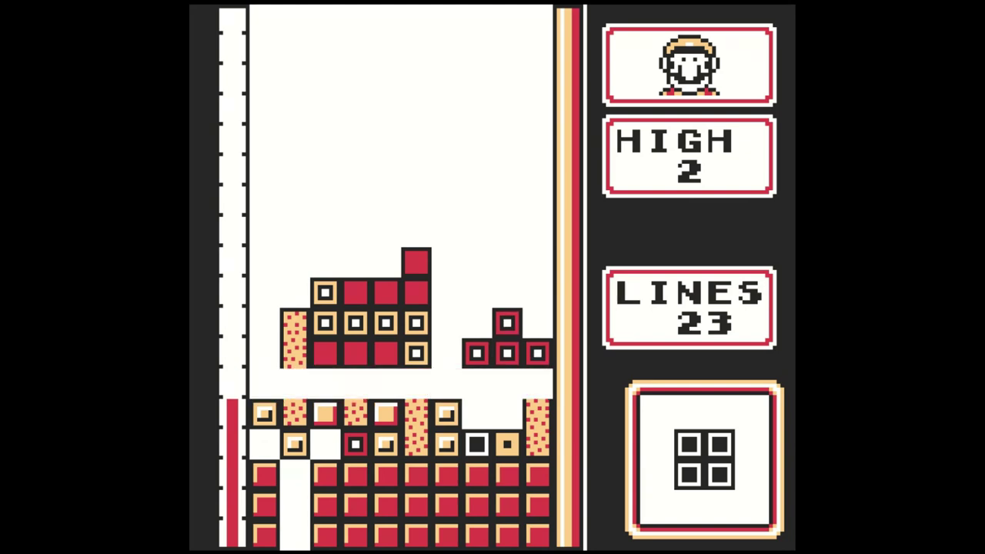
pyautogui.press('Left')
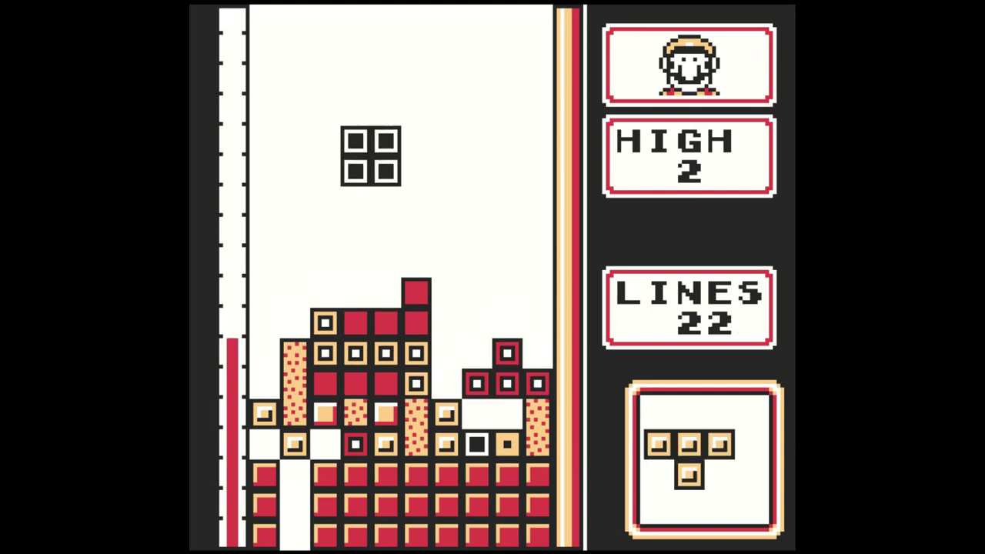
pyautogui.press('Down')
pyautogui.press('Left')
pyautogui.press('Left')
pyautogui.press('Left')
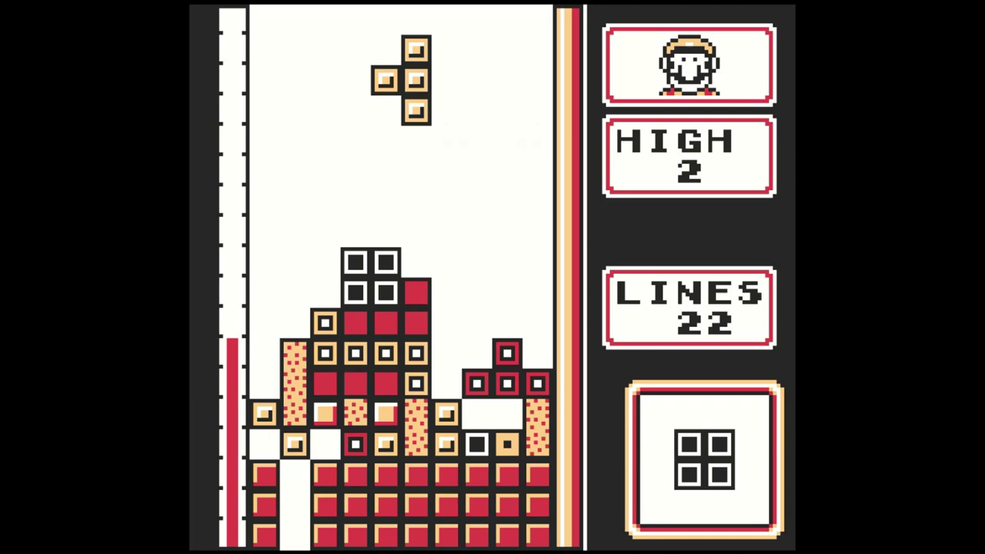
pyautogui.press('Up')
pyautogui.press('Right')
pyautogui.press('Right')
pyautogui.press('Down')
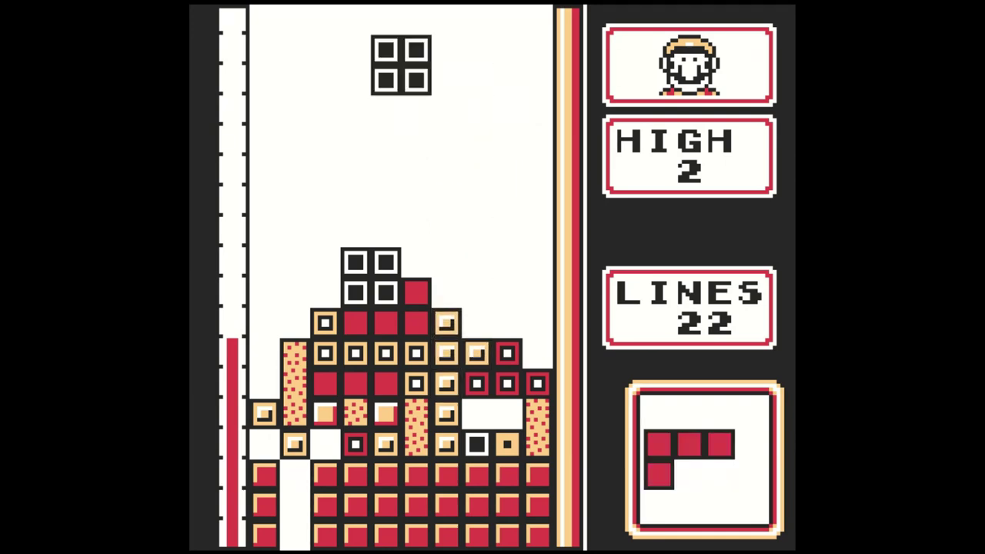
pyautogui.press('Down')
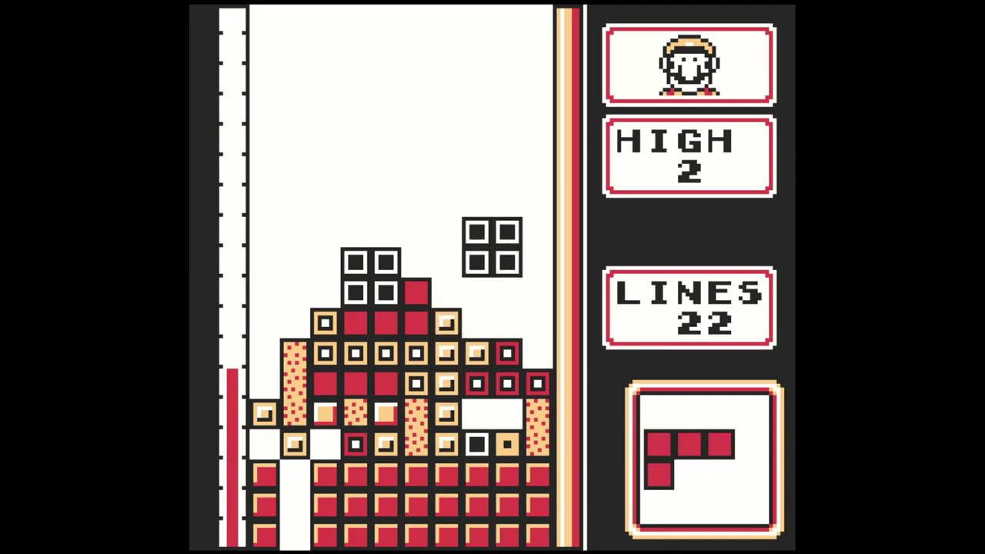
pyautogui.press('Right')
pyautogui.press('Right')
pyautogui.press('Up')
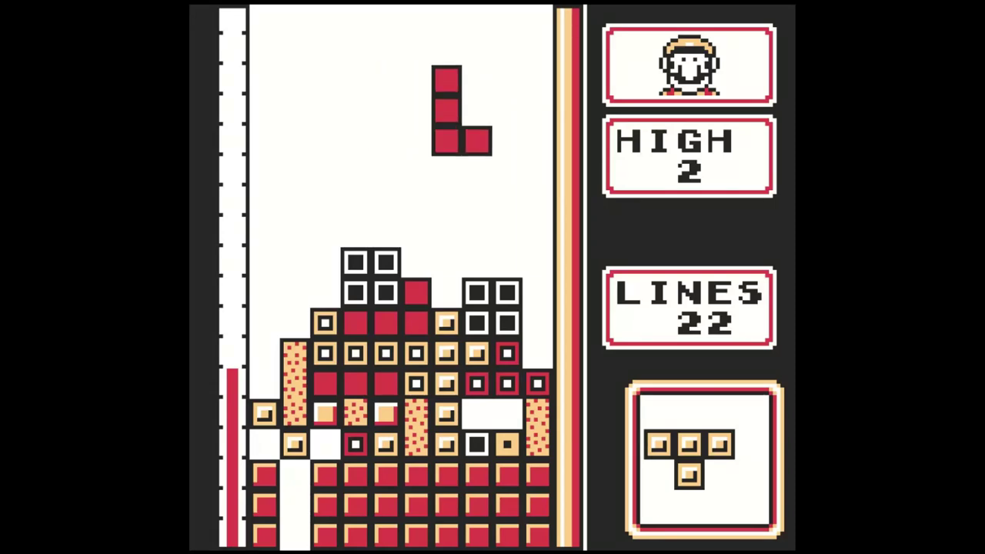
pyautogui.press('Up')
pyautogui.press('Up')
pyautogui.press('Right')
pyautogui.press('Right')
pyautogui.press('Right')
pyautogui.press('Up')
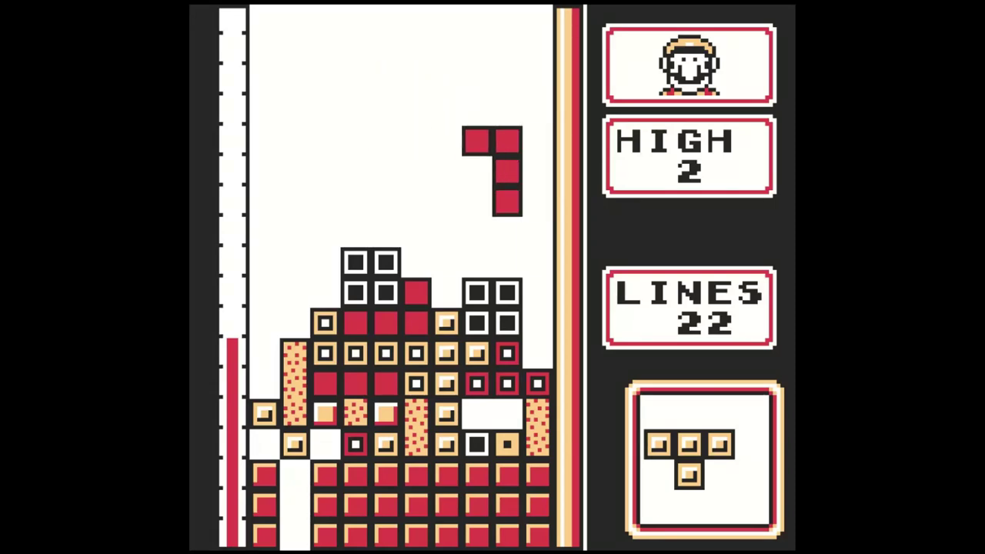
pyautogui.press('Left')
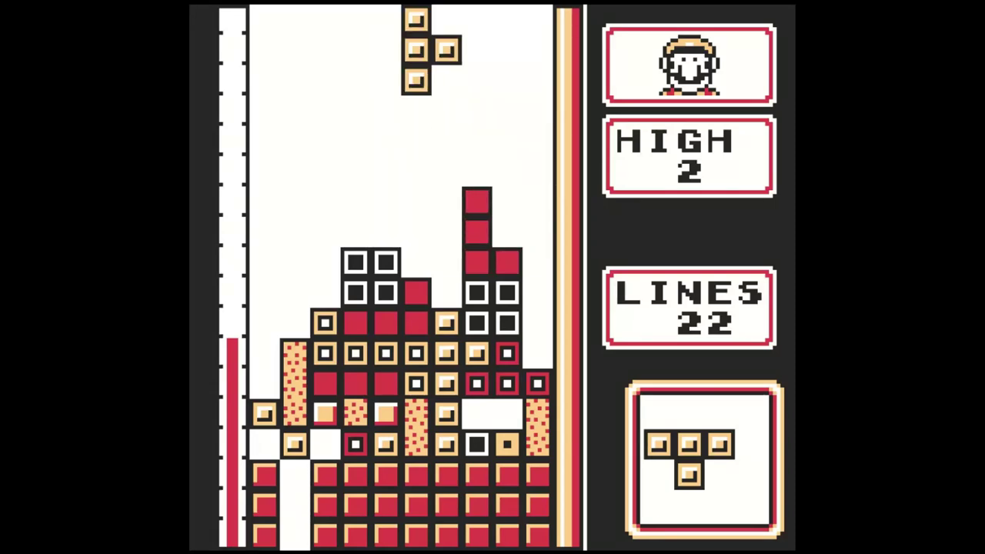
pyautogui.press('Up')
pyautogui.press('Down')
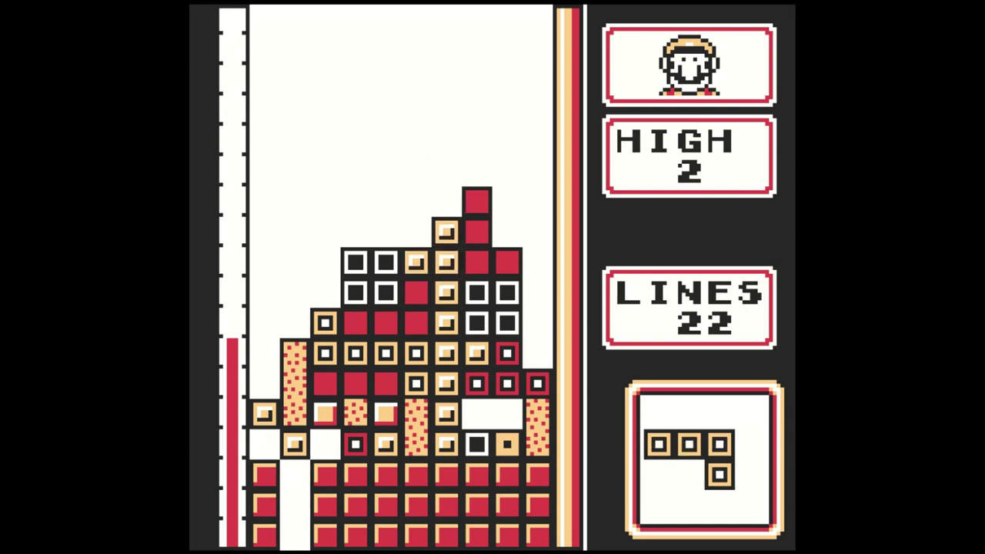
pyautogui.press('Up')
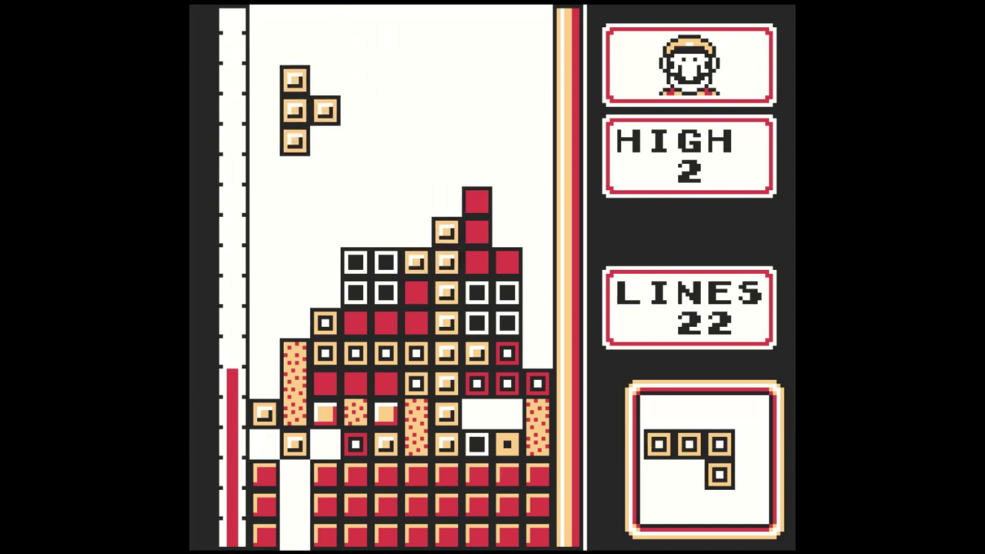
pyautogui.press('Down')
pyautogui.press('Up')
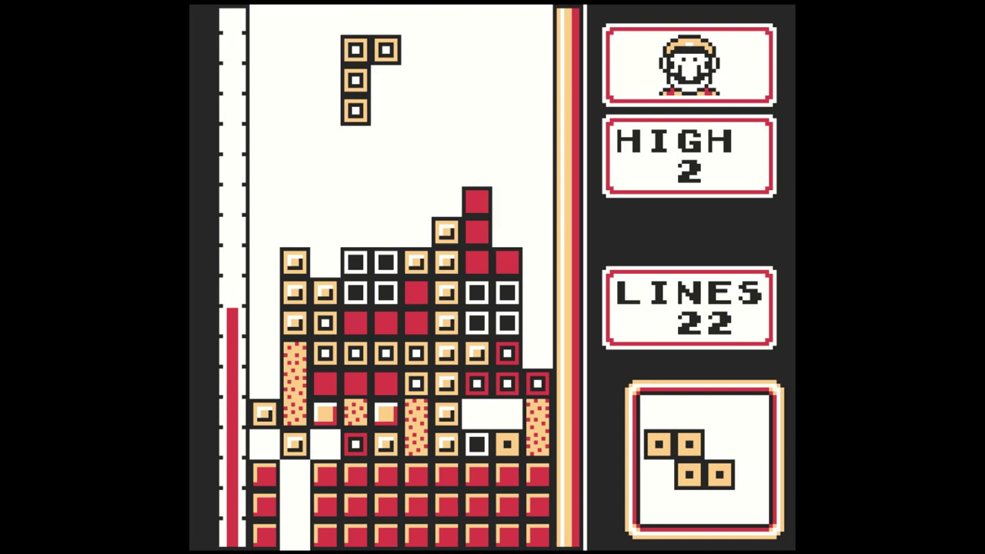
pyautogui.press('Up')
pyautogui.press('Down')
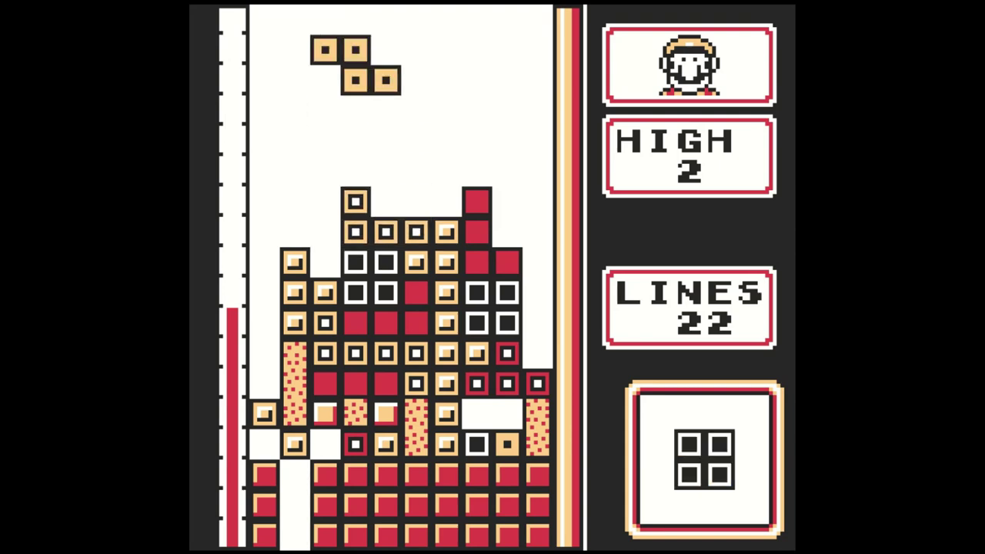
pyautogui.press('Left')
pyautogui.press('Up')
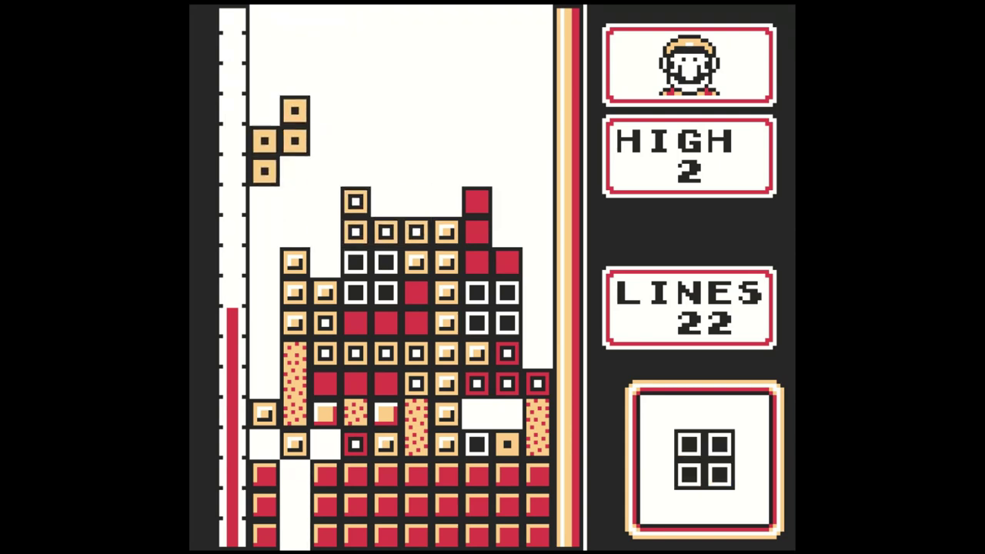
pyautogui.press('Up')
pyautogui.press('Right')
pyautogui.press('Down')
pyautogui.press('Right')
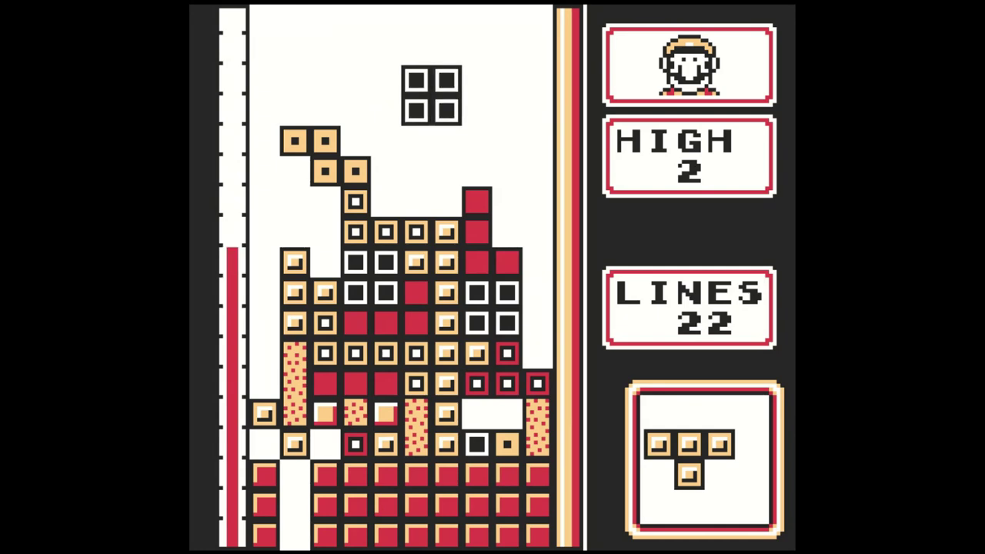
pyautogui.press('Down')
pyautogui.press('Up')
pyautogui.press('Right')
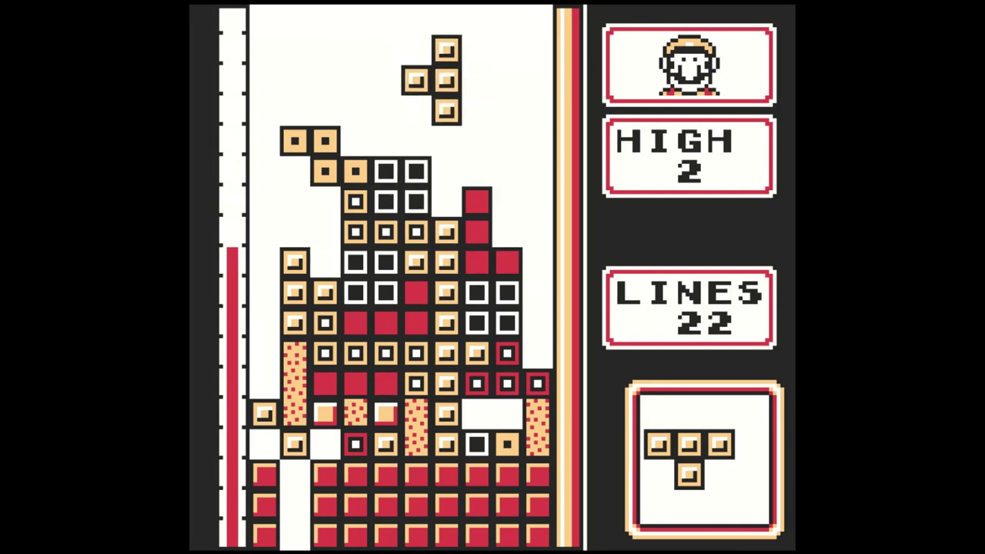
pyautogui.press('Down')
pyautogui.press('Up')
pyautogui.press('Right')
pyautogui.press('Right')
pyautogui.press('Right')
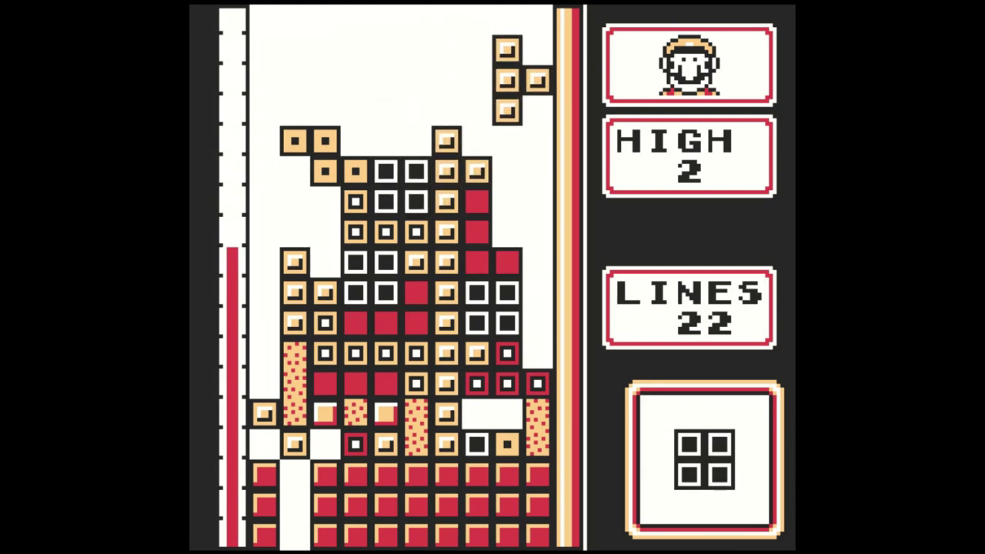
pyautogui.press('Down')
pyautogui.press('Down')
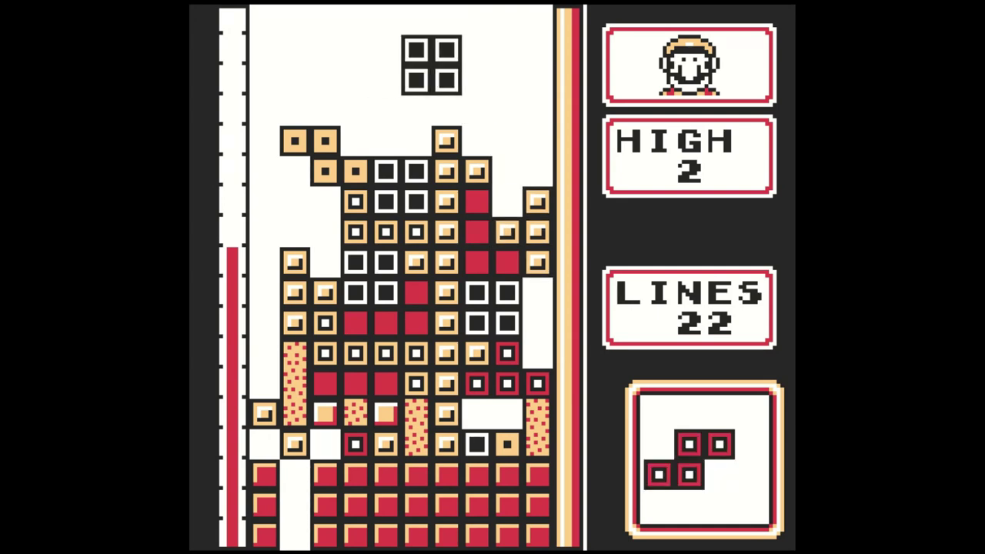
pyautogui.press('Right')
pyautogui.press('Right')
pyautogui.press('Down')
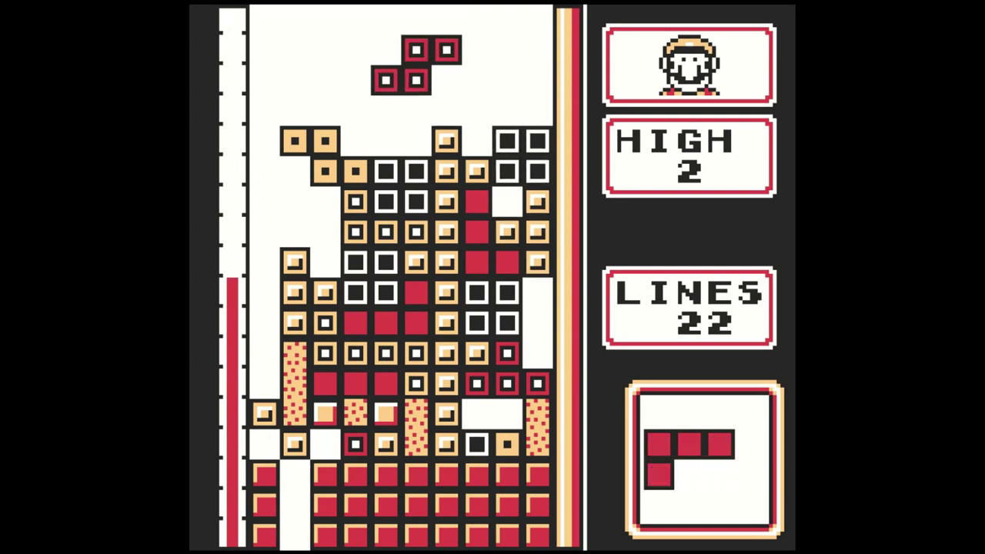
pyautogui.press('Down')
pyautogui.press('a')
pyautogui.press('Right')
pyautogui.press('Right')
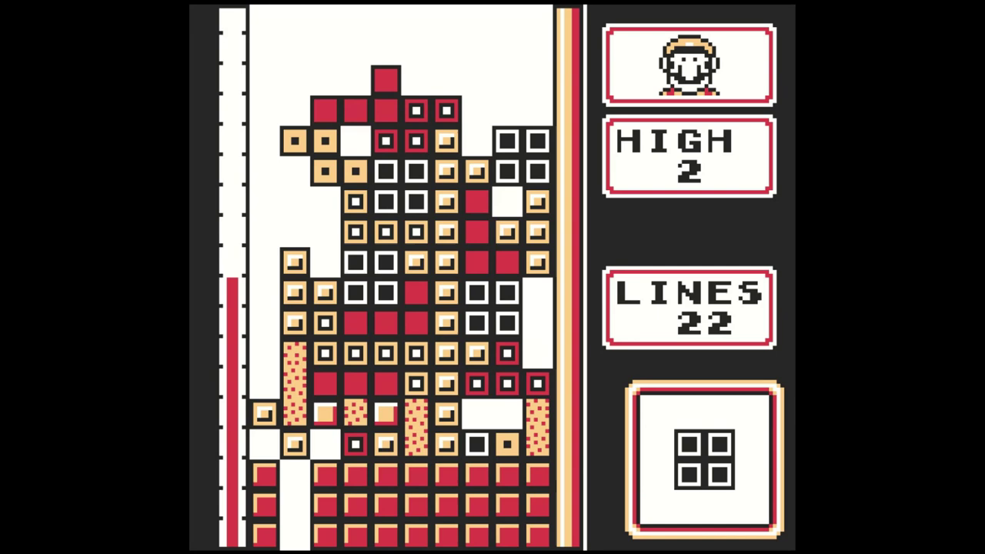
pyautogui.press('Right')
pyautogui.press('Right')
pyautogui.press('Right')
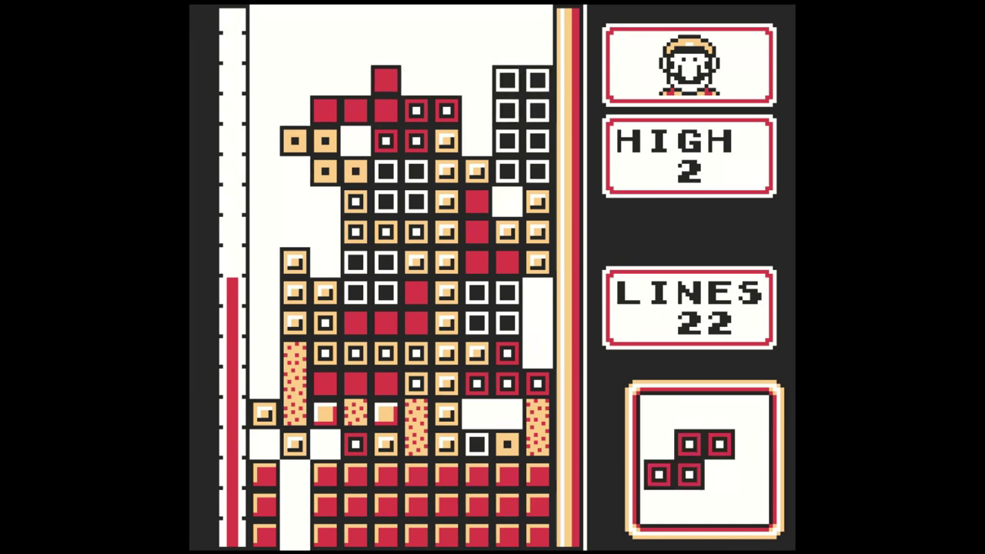
pyautogui.press('Left')
pyautogui.press('Down')
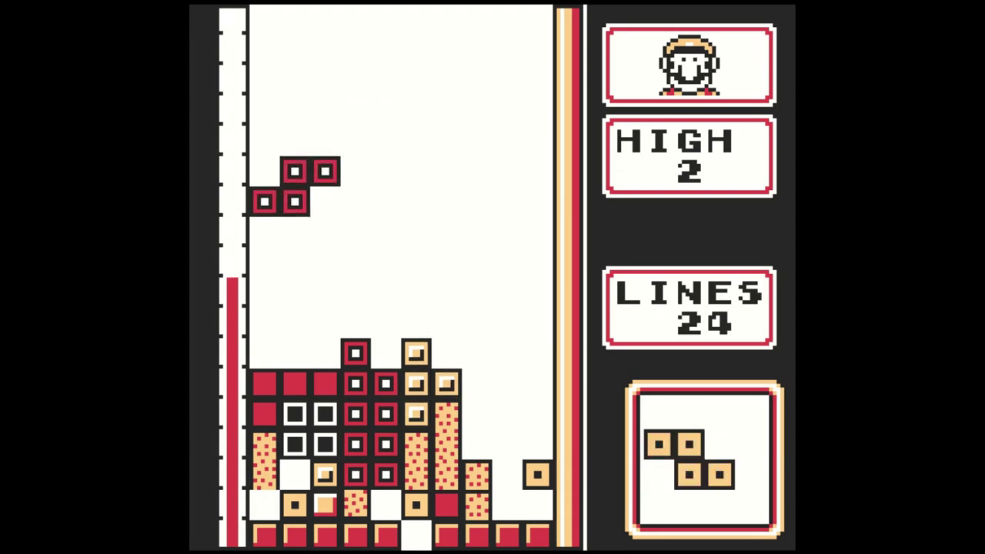
pyautogui.press('Right')
pyautogui.press('Down')
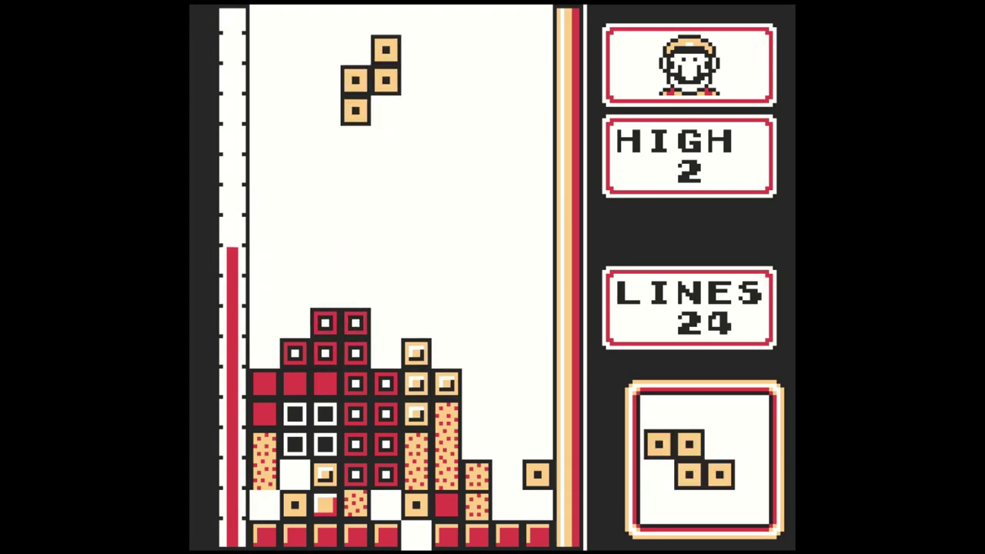
pyautogui.press('Down')
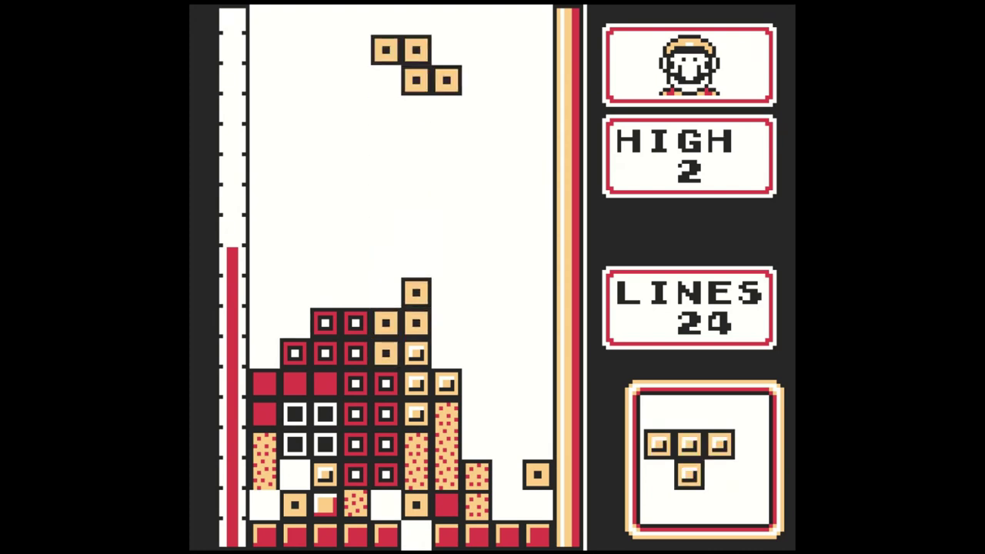
pyautogui.press('Left')
pyautogui.press('Left')
pyautogui.press('Left')
pyautogui.press('Down')
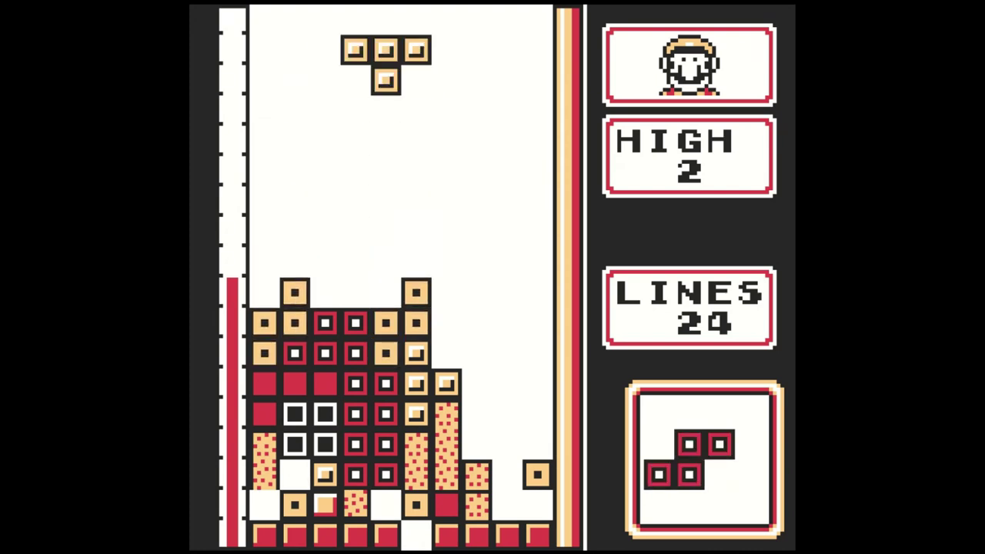
pyautogui.press('Down')
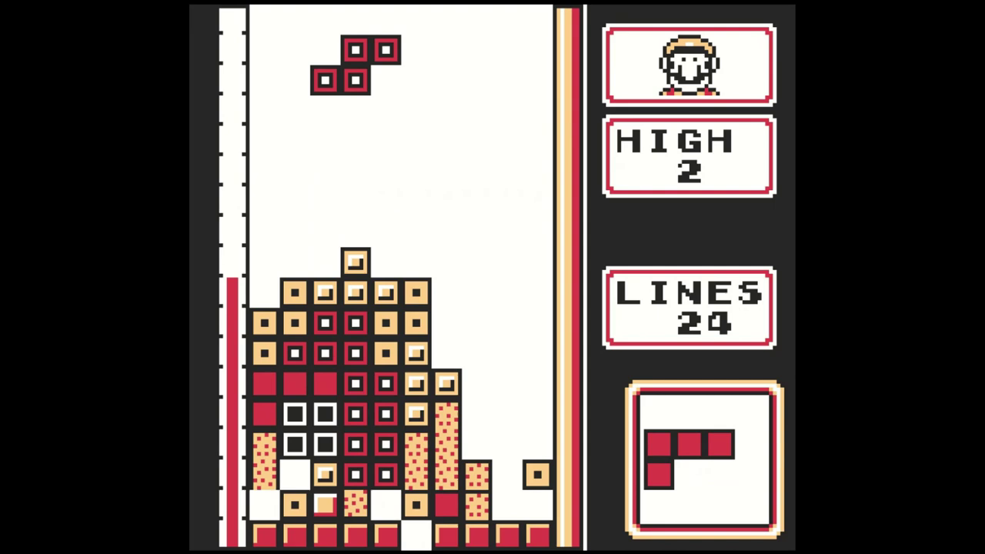
pyautogui.press('Down')
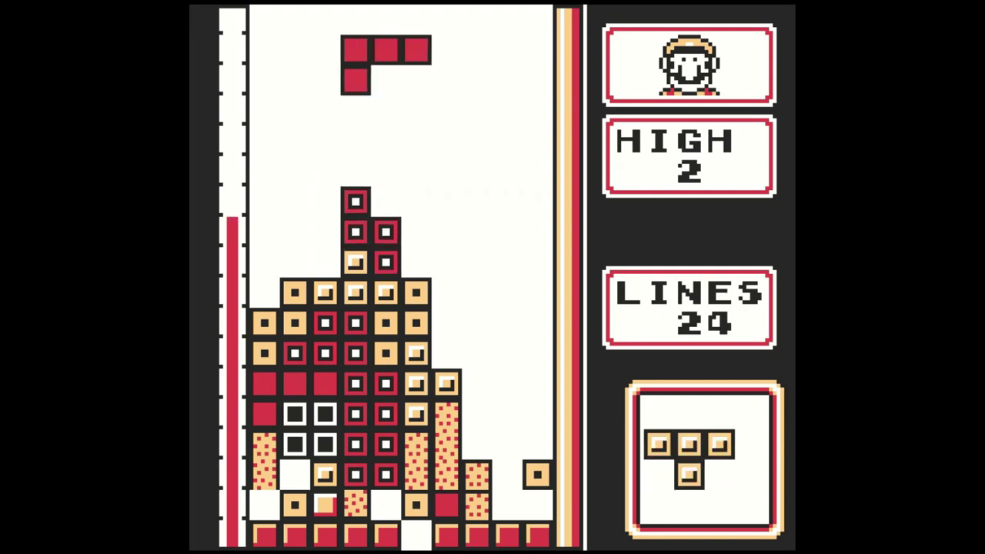
pyautogui.press('Left')
pyautogui.press('Left')
pyautogui.press('Left')
pyautogui.press('Down')
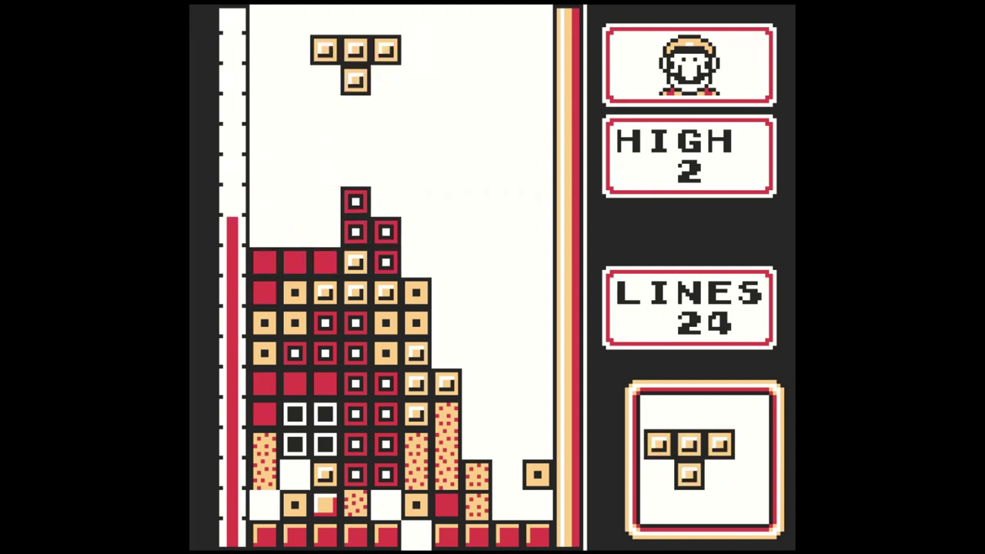
pyautogui.press('Up')
pyautogui.press('Up')
pyautogui.press('Left')
pyautogui.press('Left')
pyautogui.press('Down')
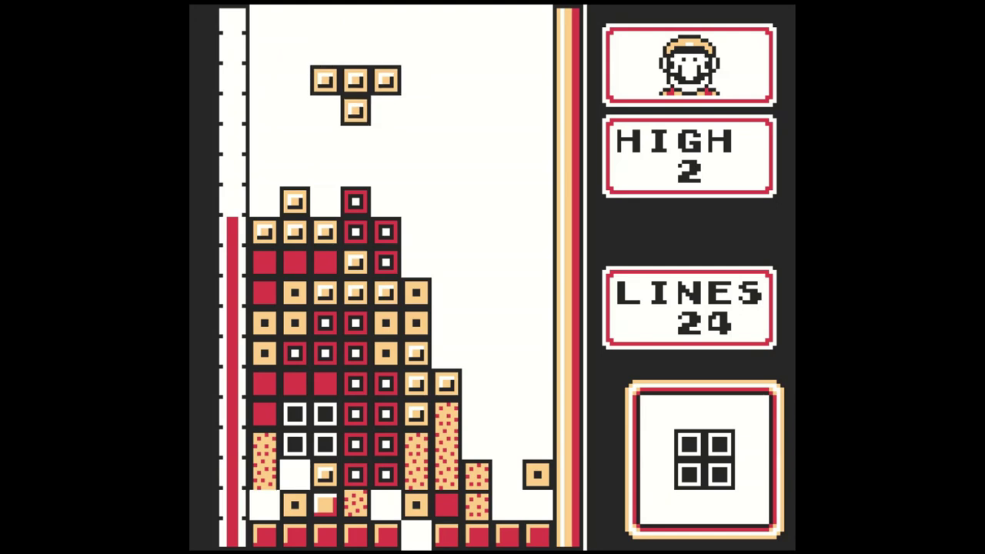
pyautogui.press('Down')
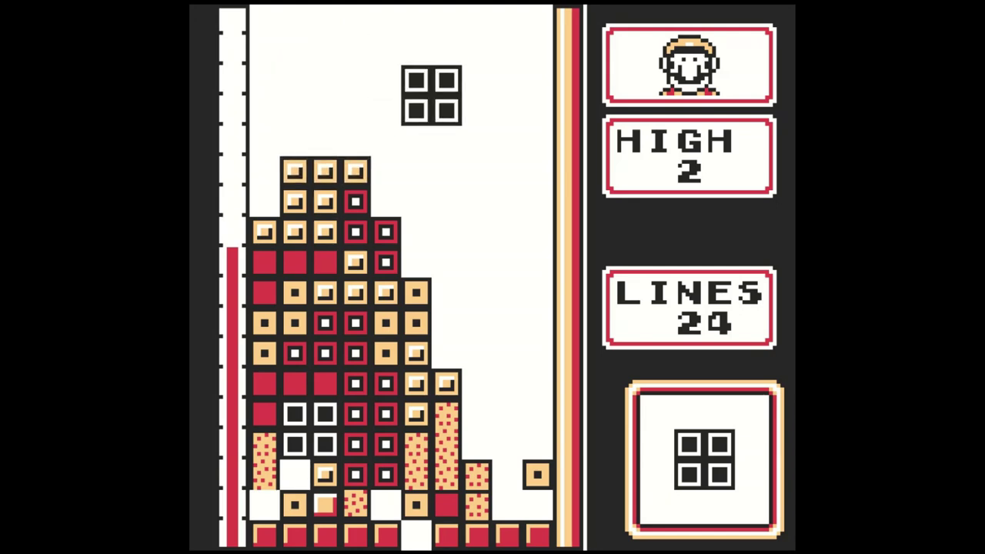
pyautogui.press('Left')
pyautogui.press('Left')
pyautogui.press('Left')
pyautogui.press('Left')
pyautogui.press('Down')
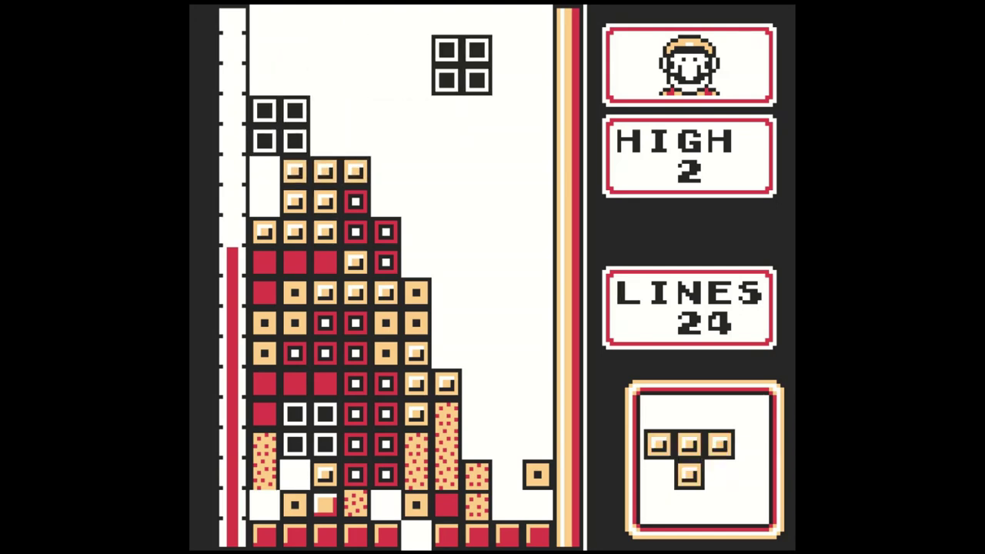
pyautogui.press('Right')
pyautogui.press('Right')
pyautogui.press('Left')
pyautogui.press('Left')
pyautogui.press('Right')
pyautogui.press('Right')
pyautogui.press('Right')
pyautogui.press('Right')
pyautogui.press('Right')
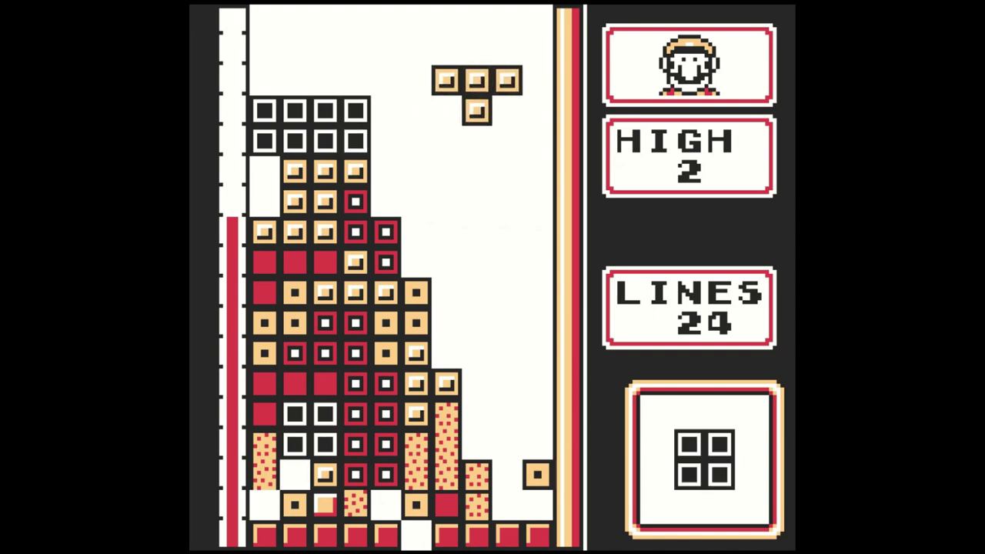
pyautogui.press('Down')
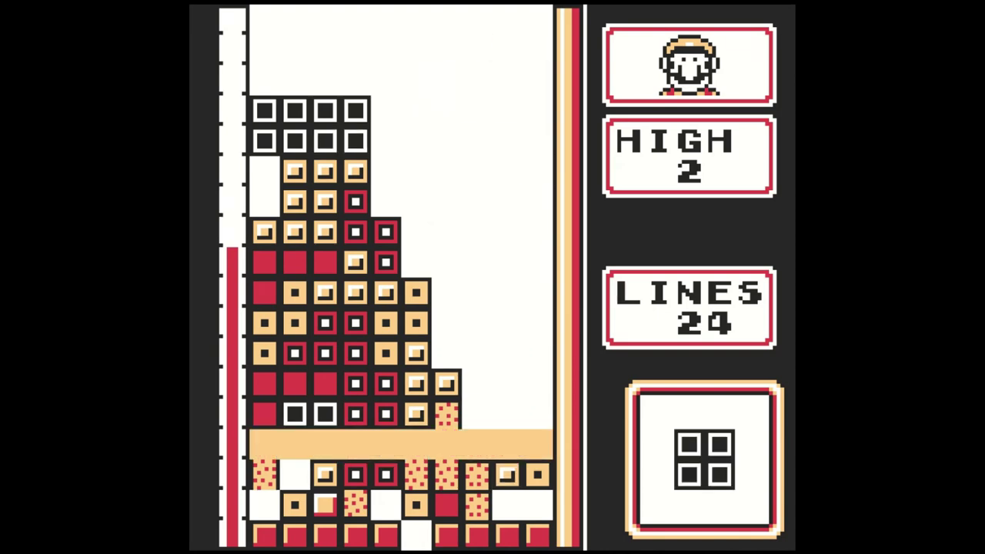
pyautogui.press('Right')
pyautogui.press('Right')
pyautogui.press('Right')
pyautogui.press('Right')
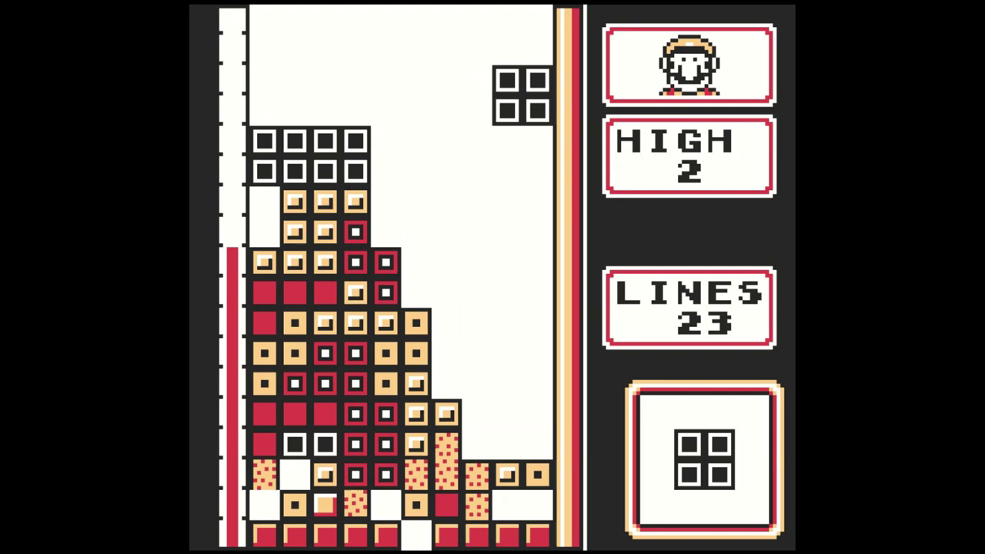
pyautogui.press('Down')
pyautogui.press('Right')
pyautogui.press('Right')
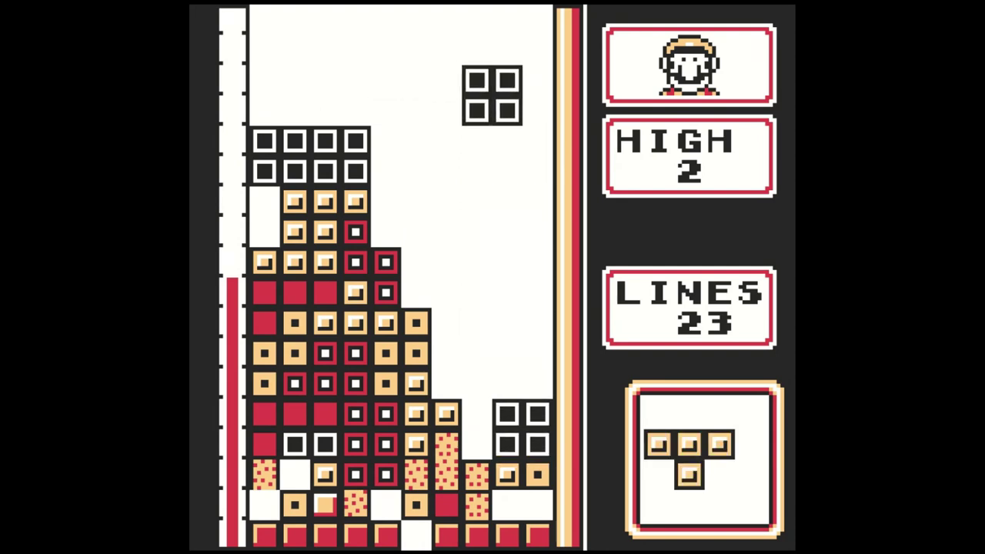
pyautogui.press('Right')
pyautogui.press('Down')
pyautogui.press('Left')
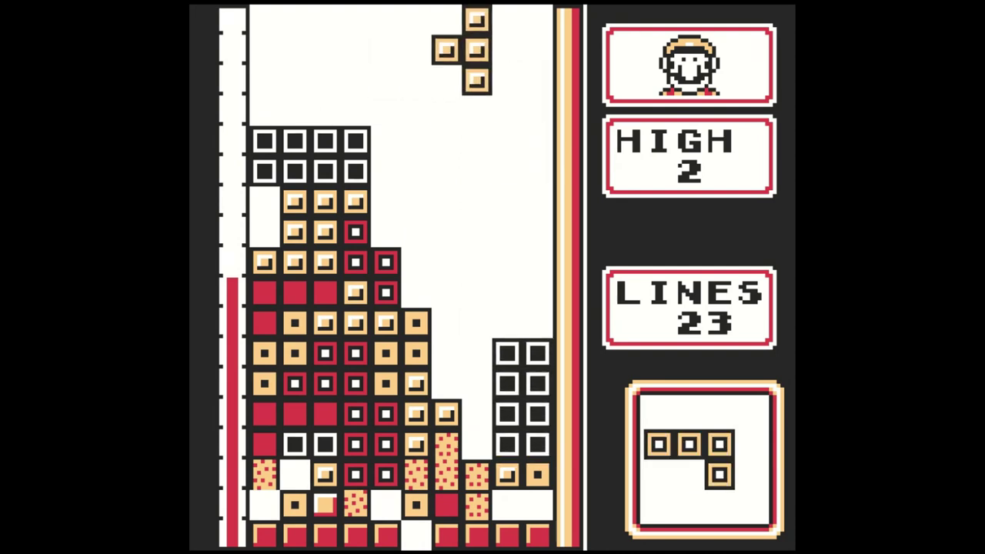
pyautogui.press('Down')
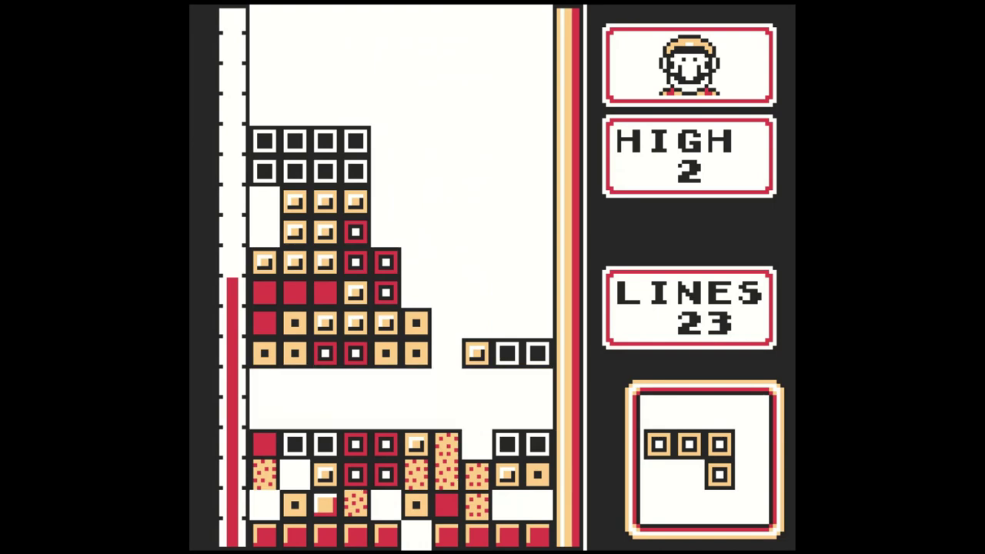
pyautogui.press('Up')
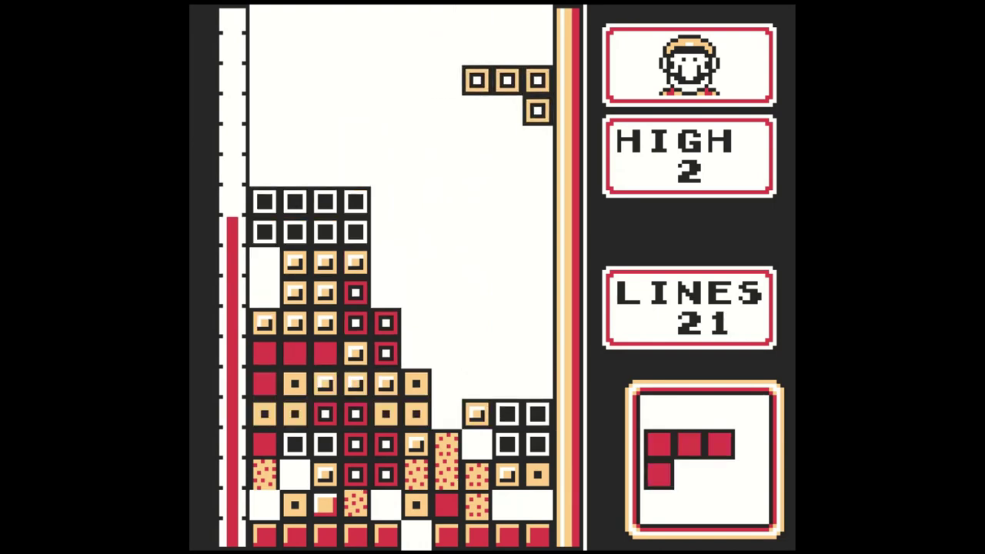
pyautogui.press('Up')
pyautogui.press('Right')
pyautogui.press('Down')
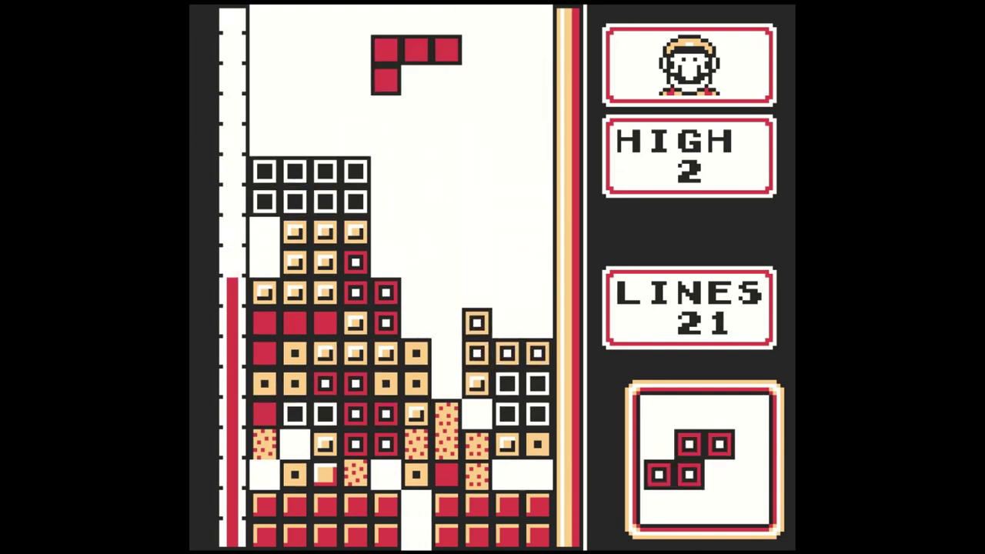
pyautogui.press('Up')
pyautogui.press('Right')
pyautogui.press('Right')
pyautogui.press('Right')
pyautogui.press('Down')
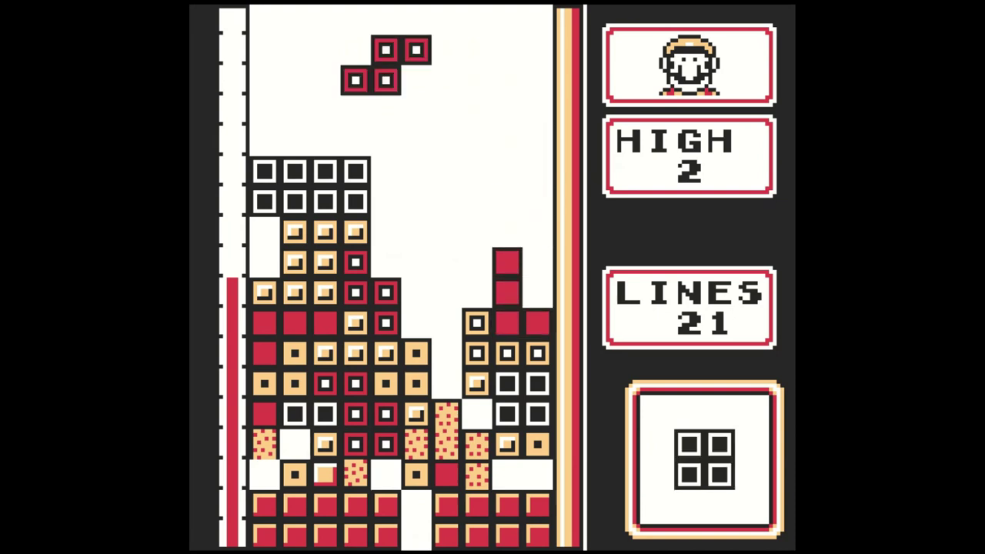
pyautogui.press('Up')
pyautogui.press('Right')
pyautogui.press('Right')
pyautogui.press('Right')
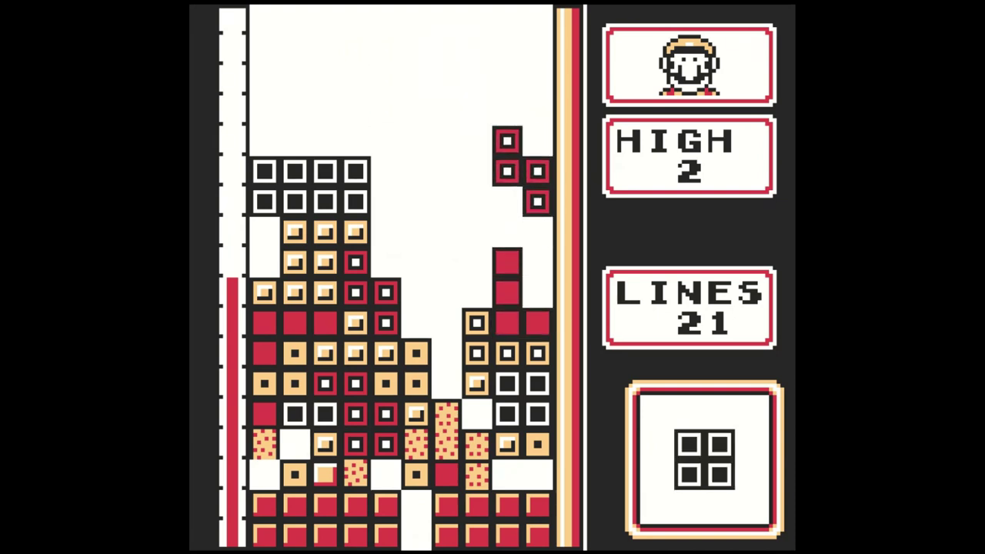
pyautogui.press('Down')
pyautogui.press('Right')
pyautogui.press('Right')
pyautogui.press('Right')
pyautogui.press('Right')
pyautogui.press('Right')
pyautogui.press('Down')
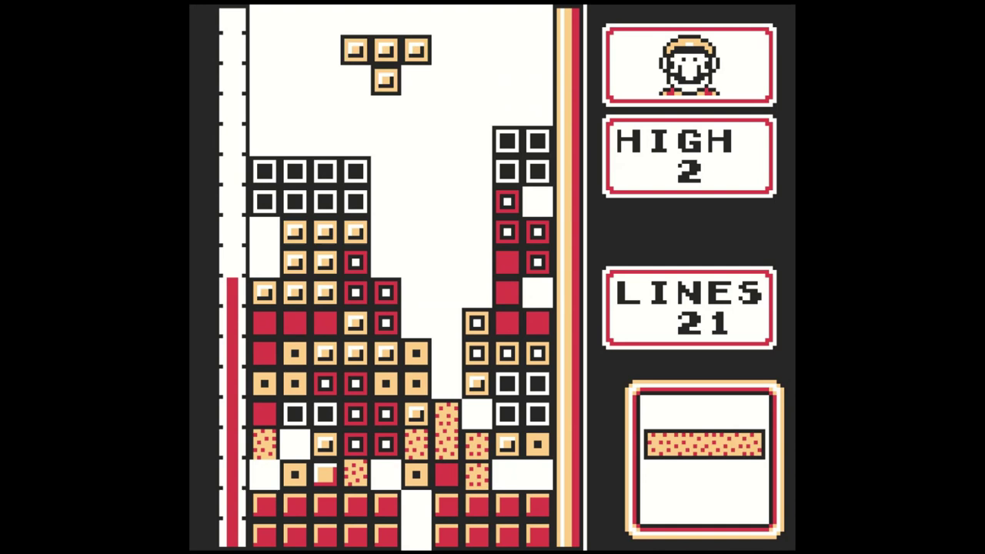
pyautogui.press('Up')
pyautogui.press('Down')
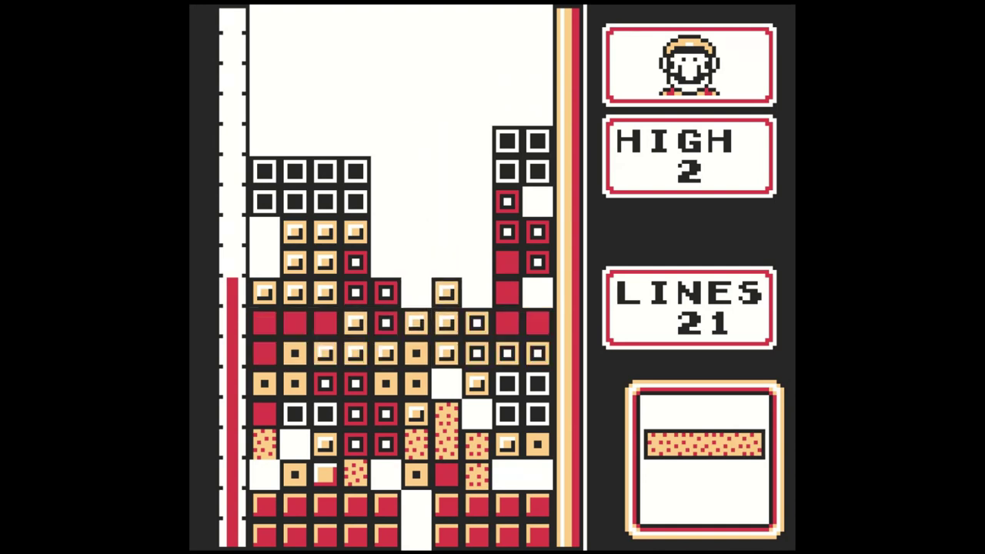
pyautogui.press('Up')
pyautogui.press('Right')
pyautogui.press('Right')
pyautogui.press('Right')
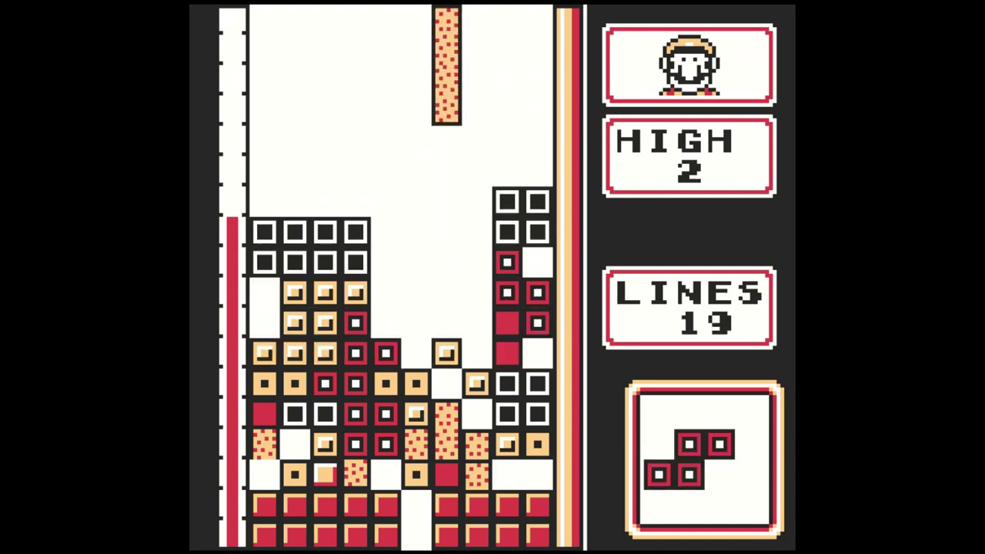
pyautogui.press('Right')
pyautogui.press('Down')
pyautogui.press('Up')
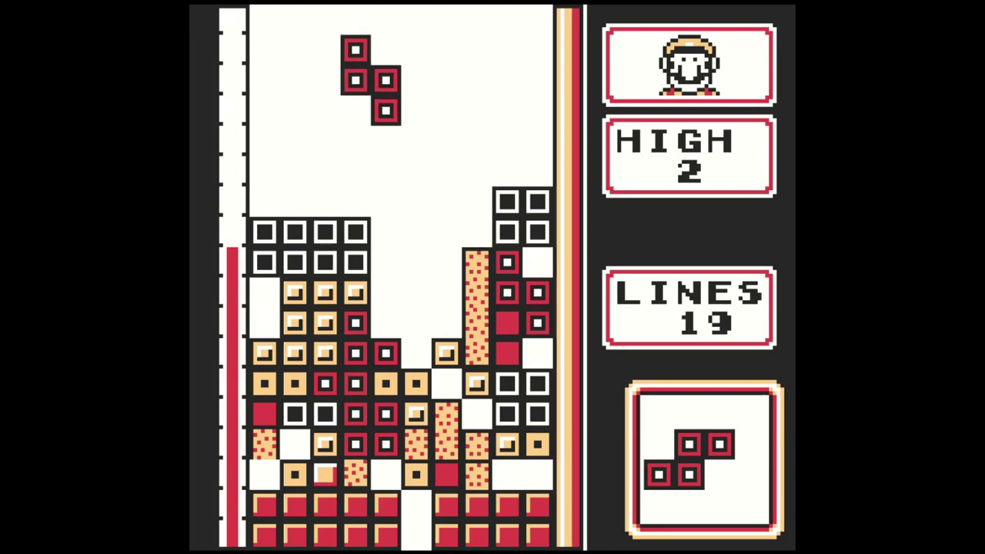
pyautogui.press('Down')
pyautogui.press('Right')
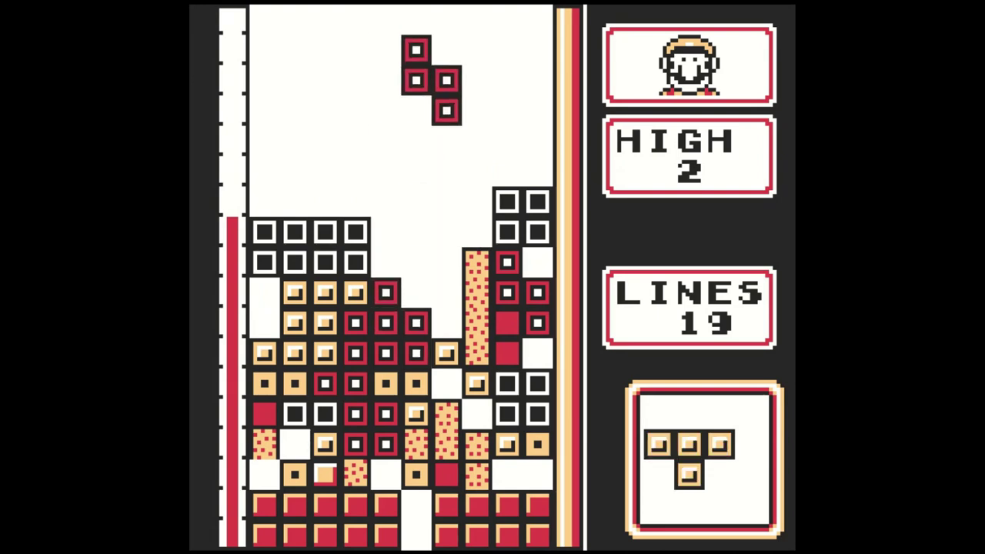
pyautogui.press('Down')
pyautogui.press('Right')
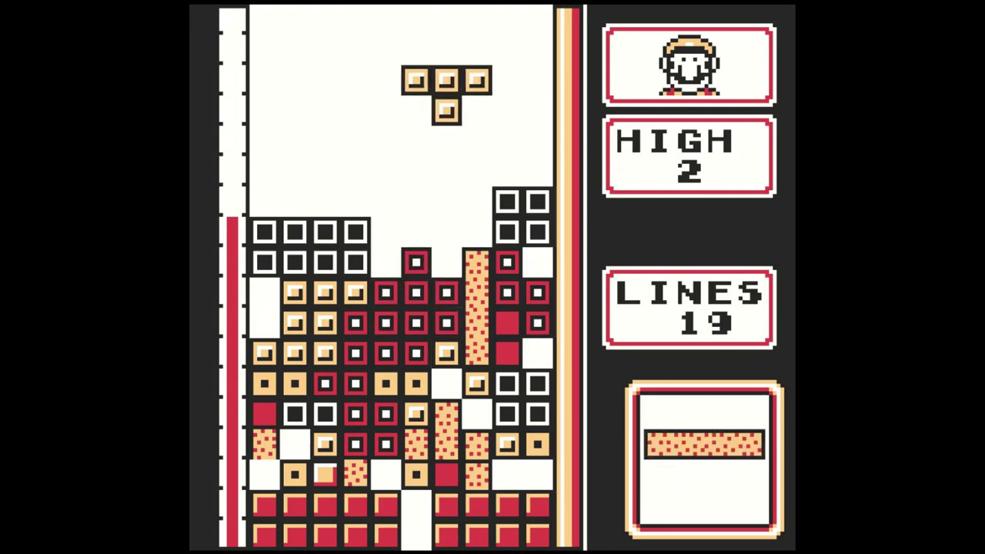
pyautogui.press('Down')
pyautogui.press('Up')
pyautogui.press('Left')
pyautogui.press('Left')
pyautogui.press('Down')
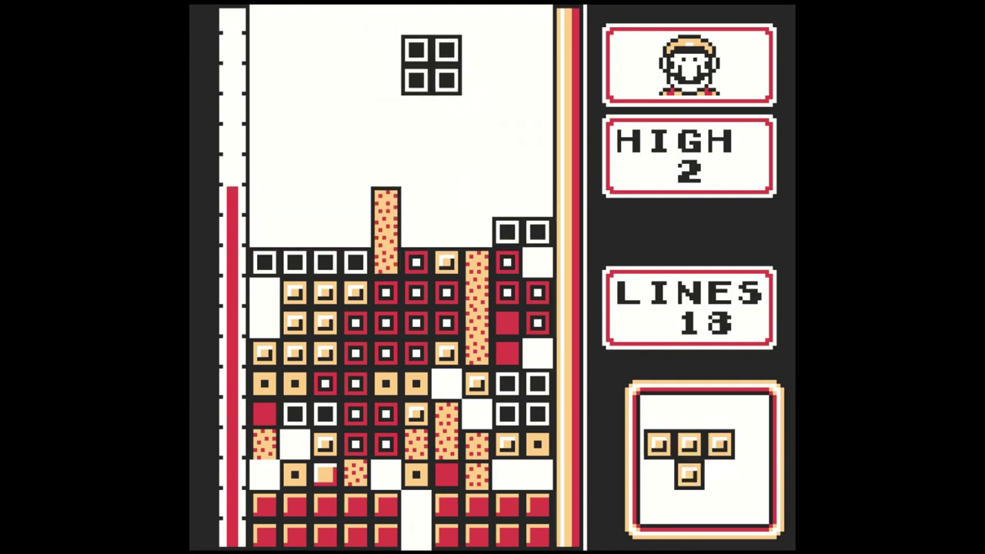
pyautogui.press('Down')
pyautogui.press('Up')
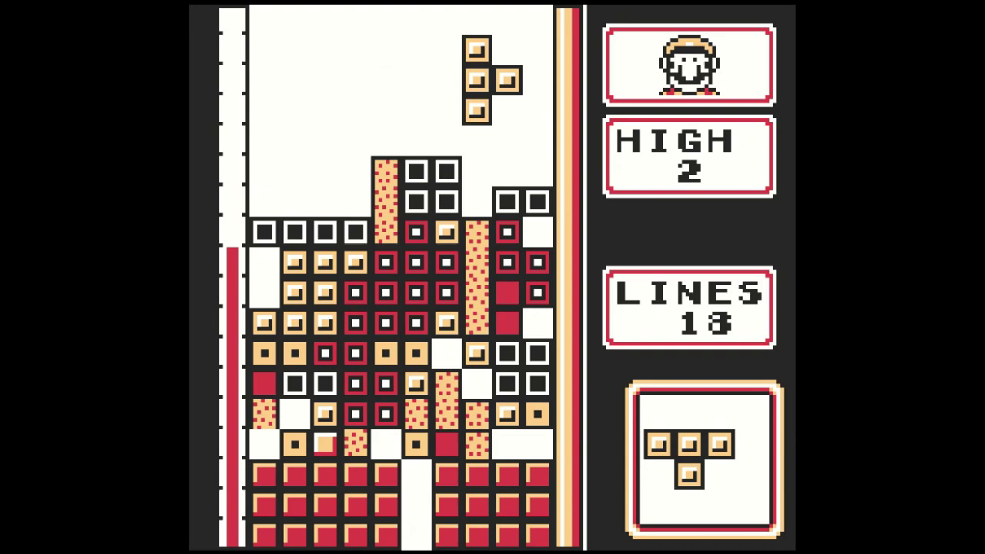
pyautogui.press('Right')
pyautogui.press('Right')
pyautogui.press('Down')
pyautogui.press('Up')
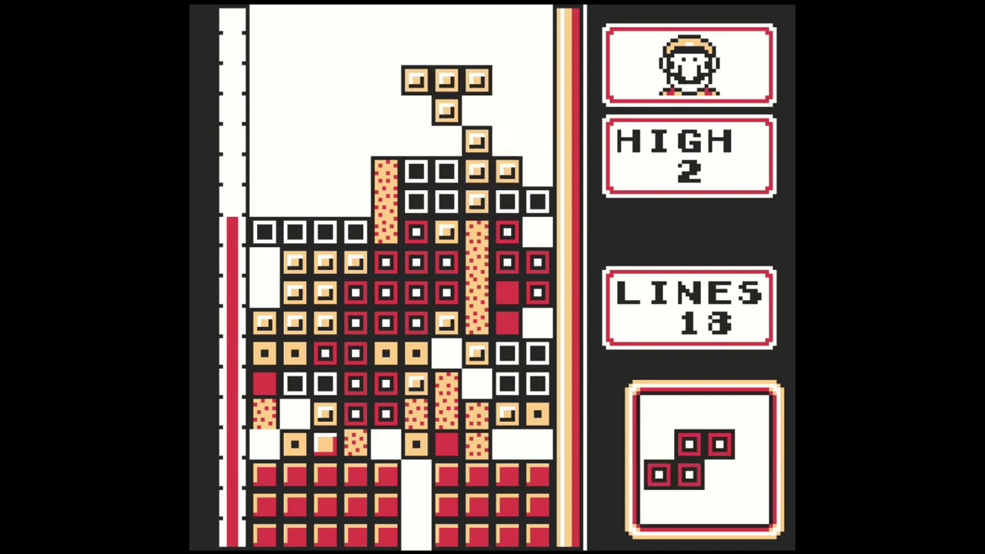
pyautogui.press('Right')
pyautogui.press('Right')
pyautogui.press('Right')
pyautogui.press('Down')
pyautogui.press('Left')
pyautogui.press('Left')
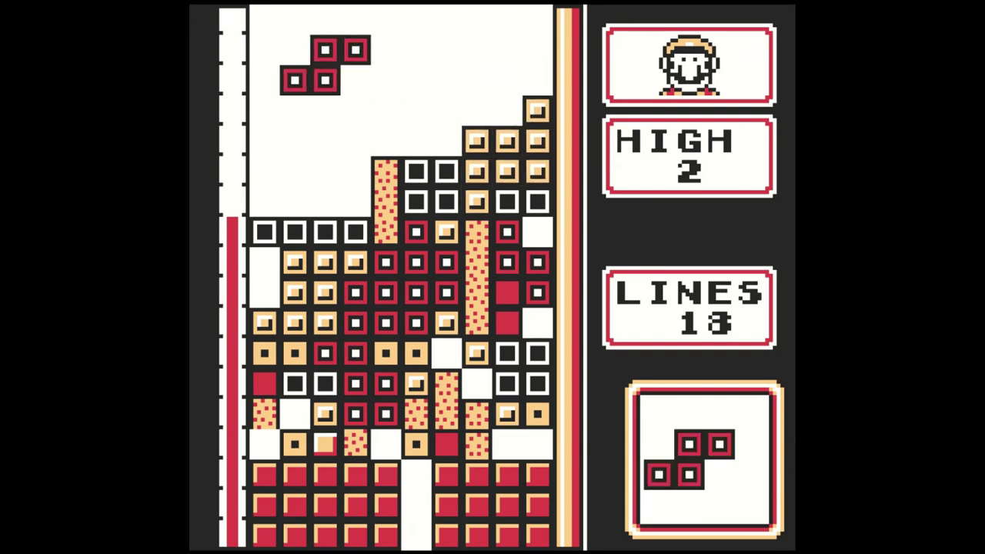
pyautogui.press('Down')
pyautogui.press('Up')
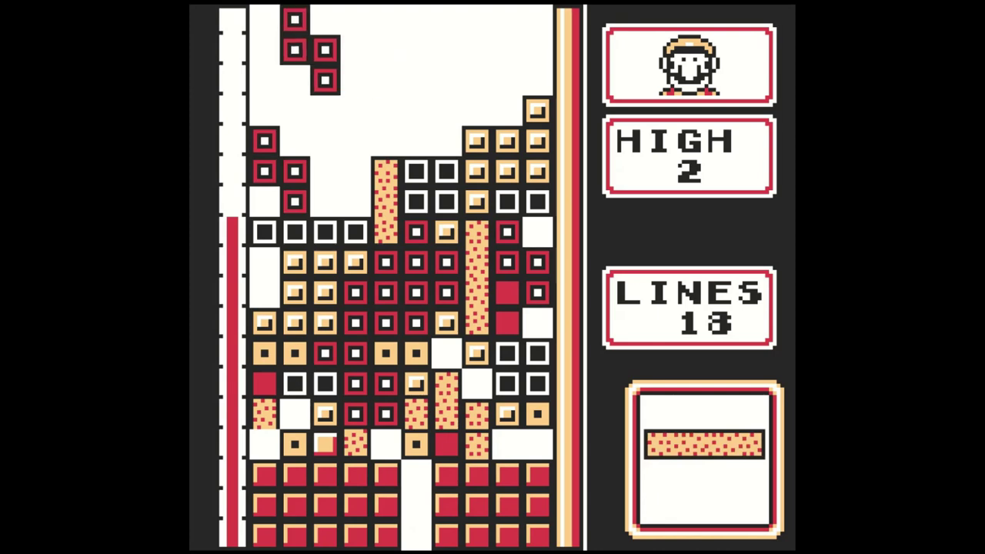
pyautogui.press('Right')
pyautogui.press('Down')
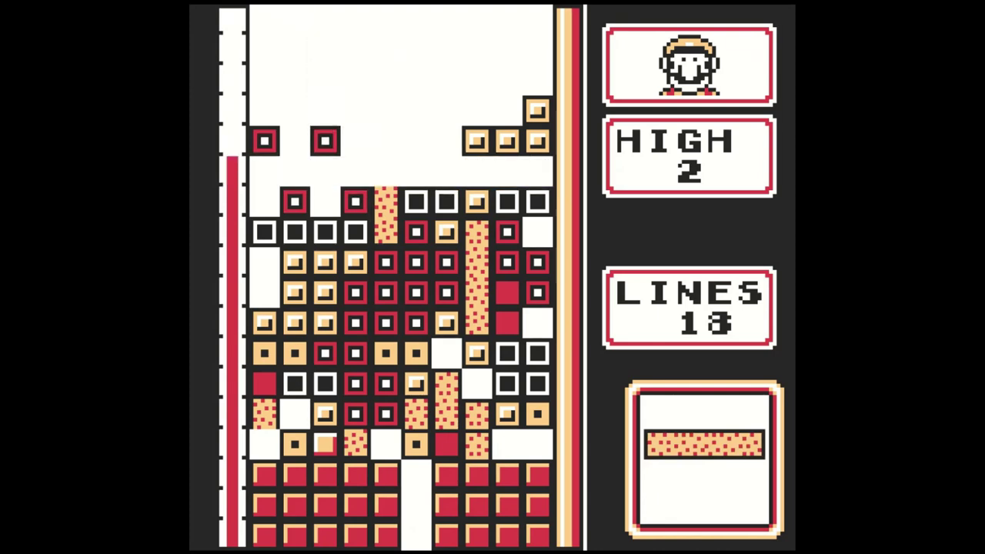
pyautogui.press('Down')
pyautogui.press('Up')
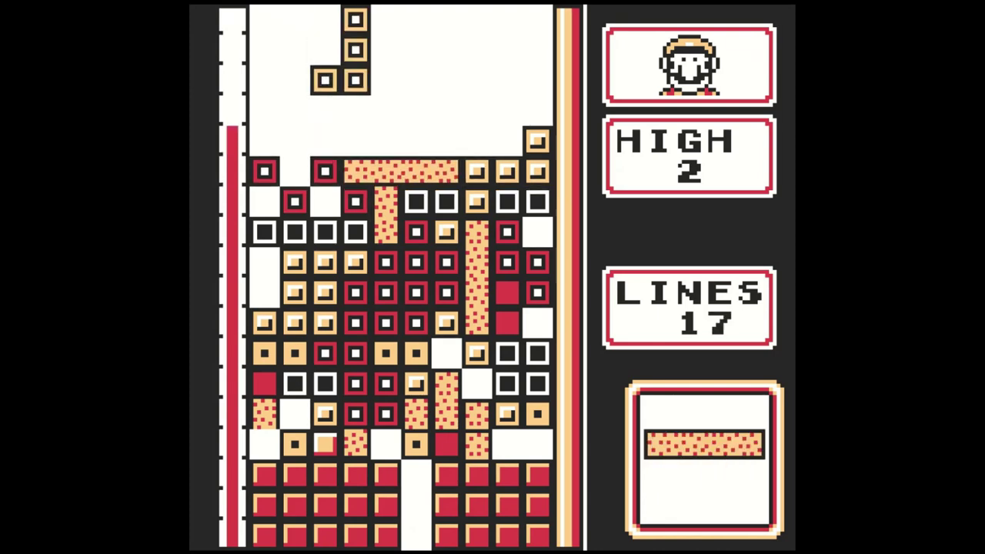
pyautogui.press('Left')
pyautogui.press('Up')
pyautogui.press('Up')
pyautogui.press('Right')
pyautogui.press('Right')
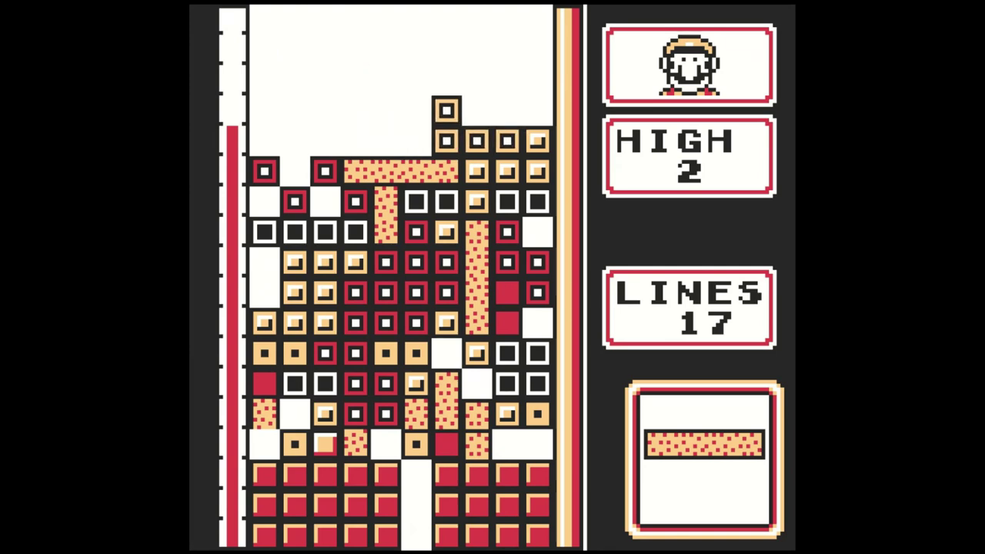
pyautogui.press('Down')
pyautogui.press('Up')
pyautogui.press('Left')
pyautogui.press('Left')
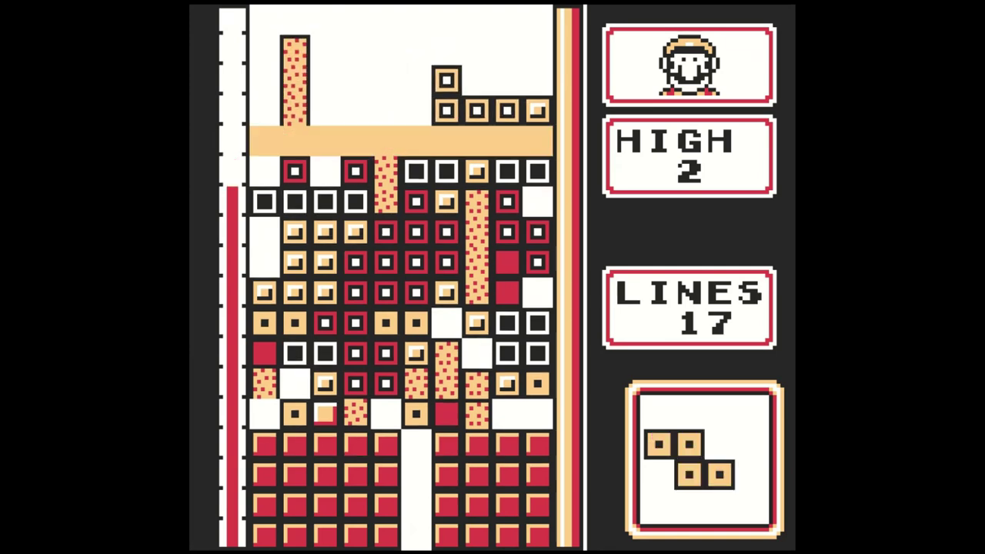
pyautogui.press('Up')
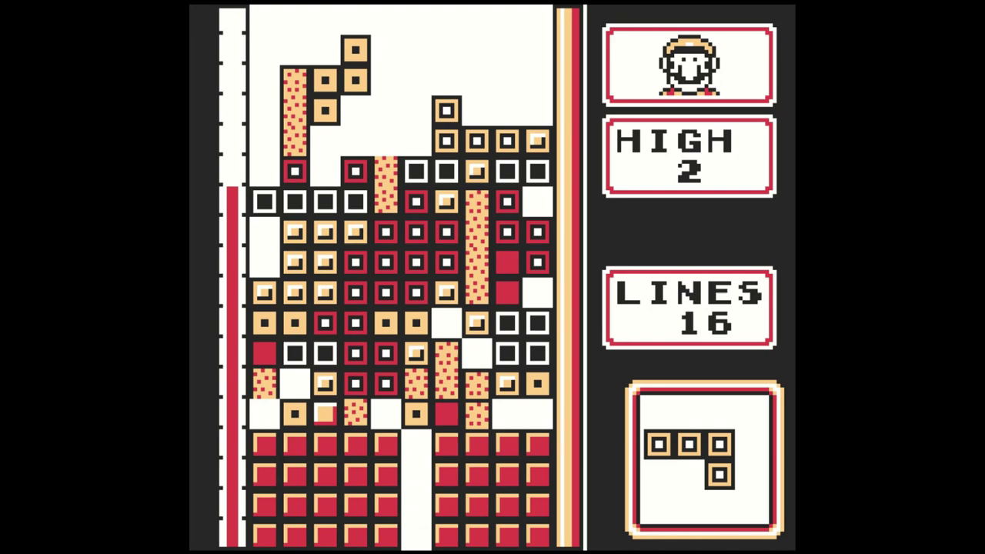
pyautogui.press('Down')
pyautogui.press('Up')
pyautogui.press('Down')
pyautogui.press('Up')
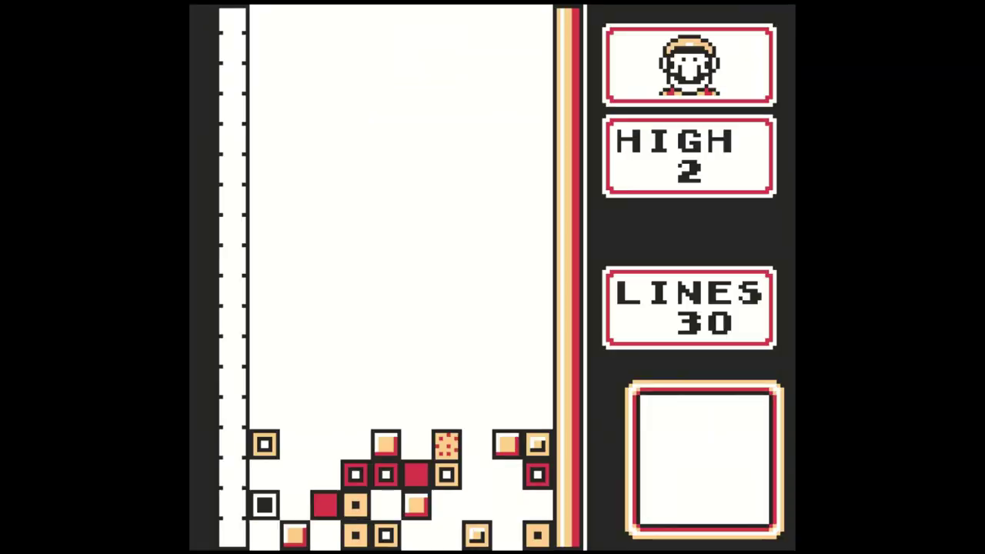
pyautogui.press('Up')
pyautogui.press('Up')
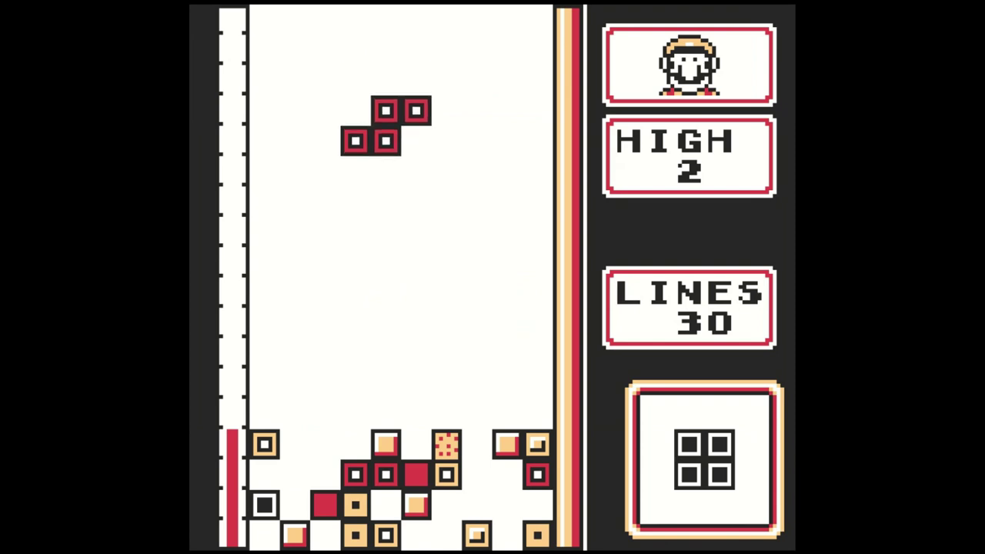
pyautogui.press('Up')
pyautogui.press('Down')
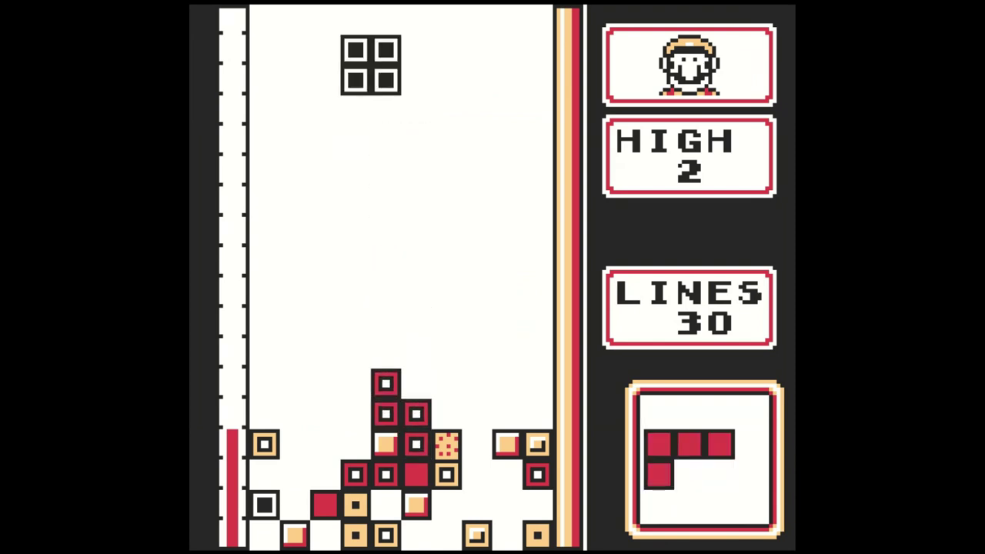
pyautogui.press('Right')
pyautogui.press('Right')
pyautogui.press('Right')
pyautogui.press('Down')
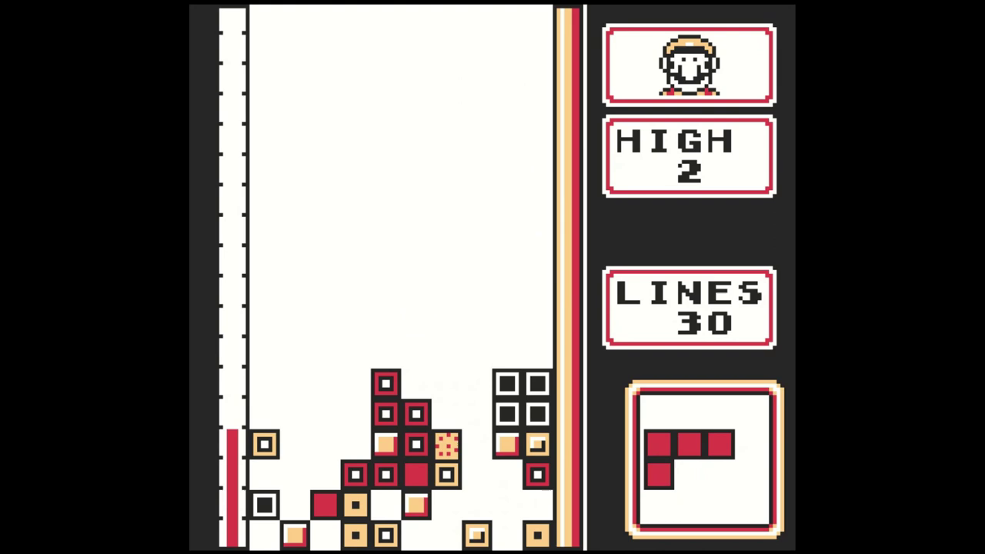
pyautogui.press('Left')
pyautogui.press('Up')
pyautogui.press('Up')
pyautogui.press('Left')
pyautogui.press('Up')
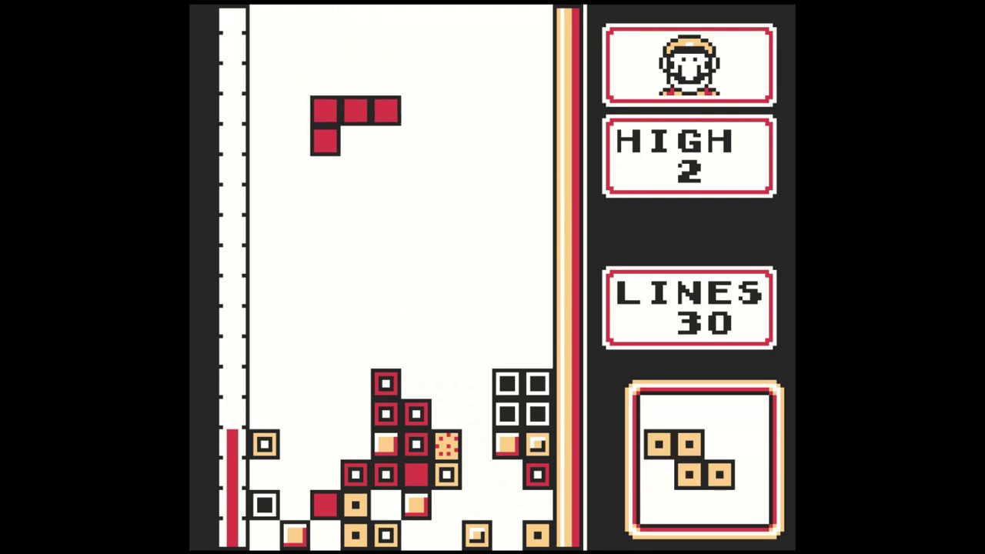
pyautogui.press('Up')
pyautogui.press('Up')
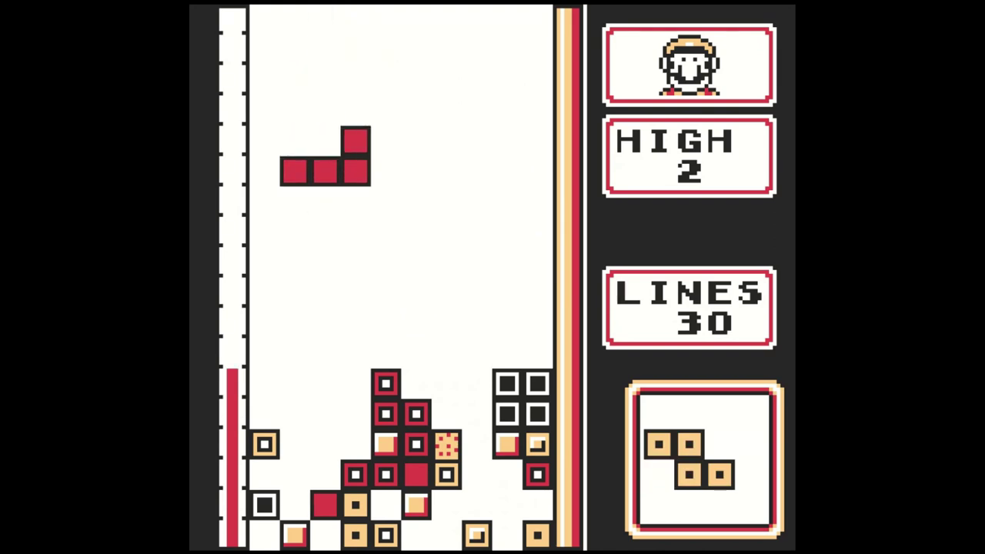
pyautogui.press('Up')
pyautogui.press('Up')
pyautogui.press('Left')
pyautogui.press('Left')
pyautogui.press('Down')
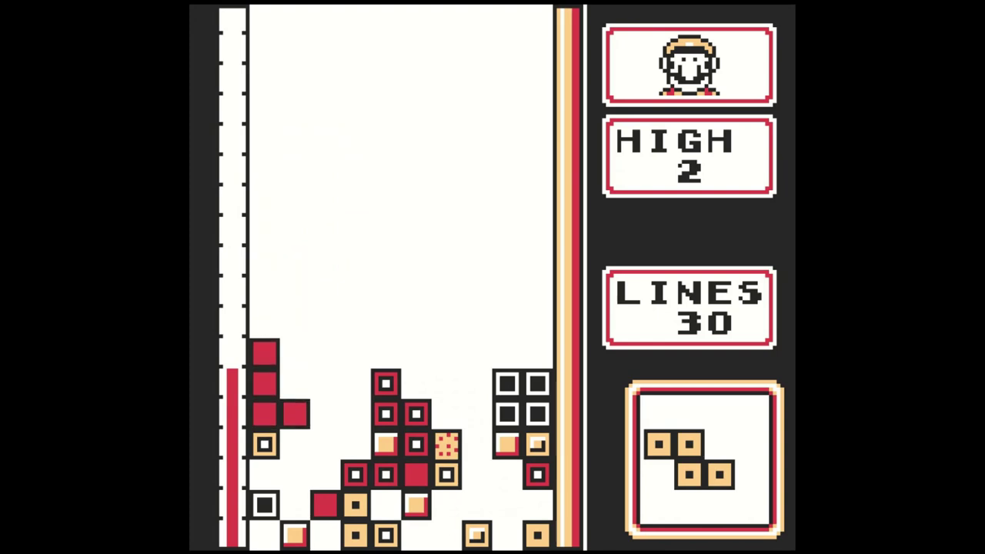
pyautogui.press('Left')
pyautogui.press('Up')
pyautogui.press('Right')
pyautogui.press('Right')
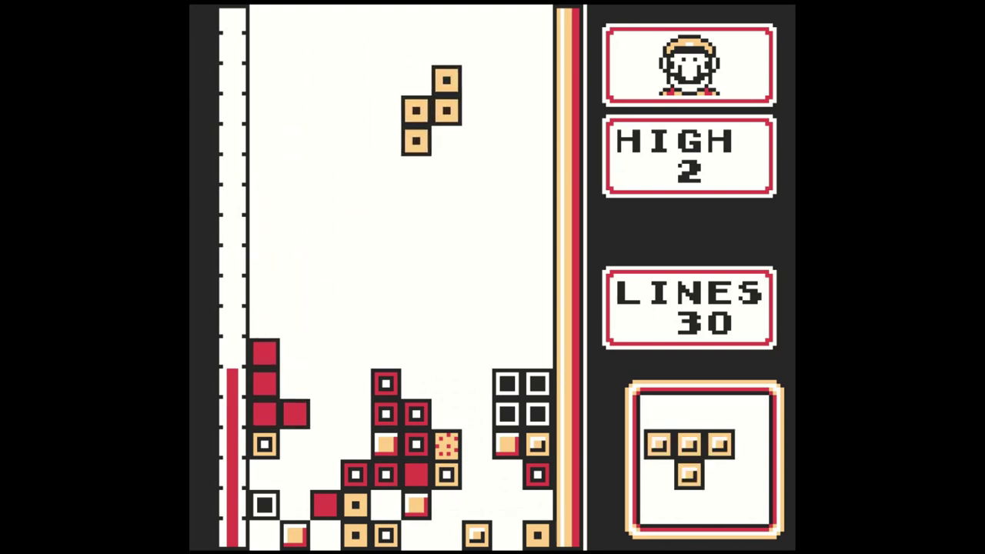
pyautogui.press('Right')
pyautogui.press('Right')
pyautogui.press('Right')
pyautogui.press('Left')
pyautogui.press('Left')
pyautogui.press('Left')
pyautogui.press('Left')
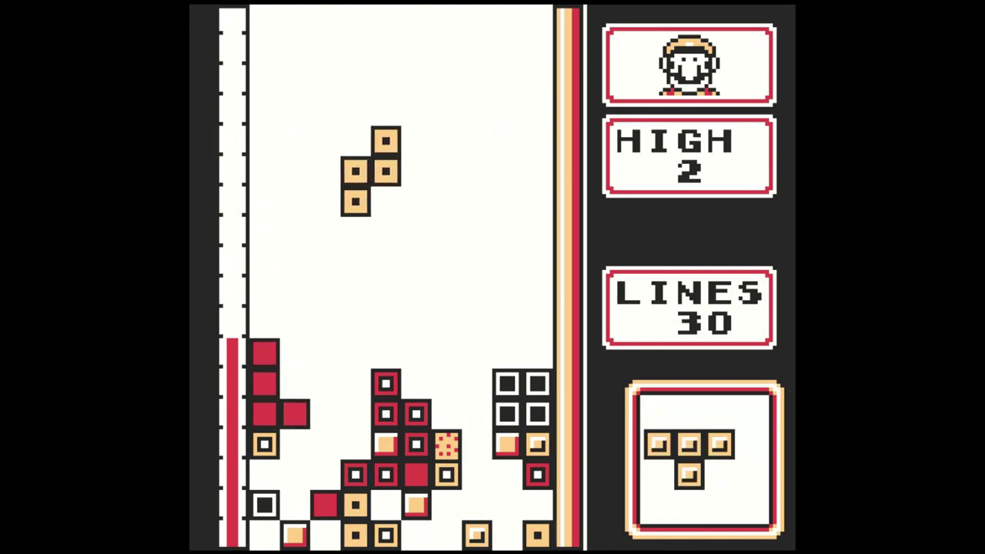
pyautogui.press('Down')
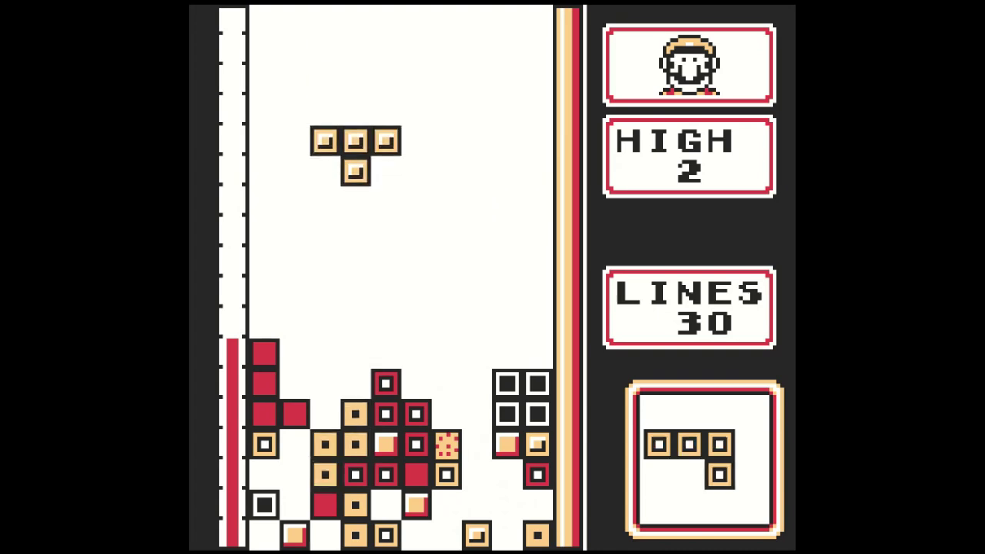
pyautogui.press('Left')
pyautogui.press('Down')
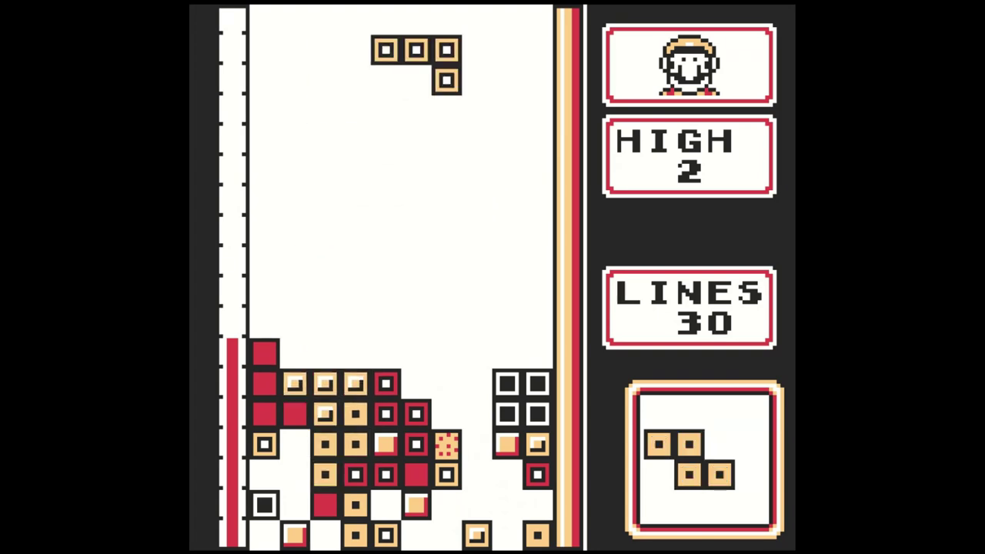
pyautogui.press('Up')
pyautogui.press('Left')
pyautogui.press('Down')
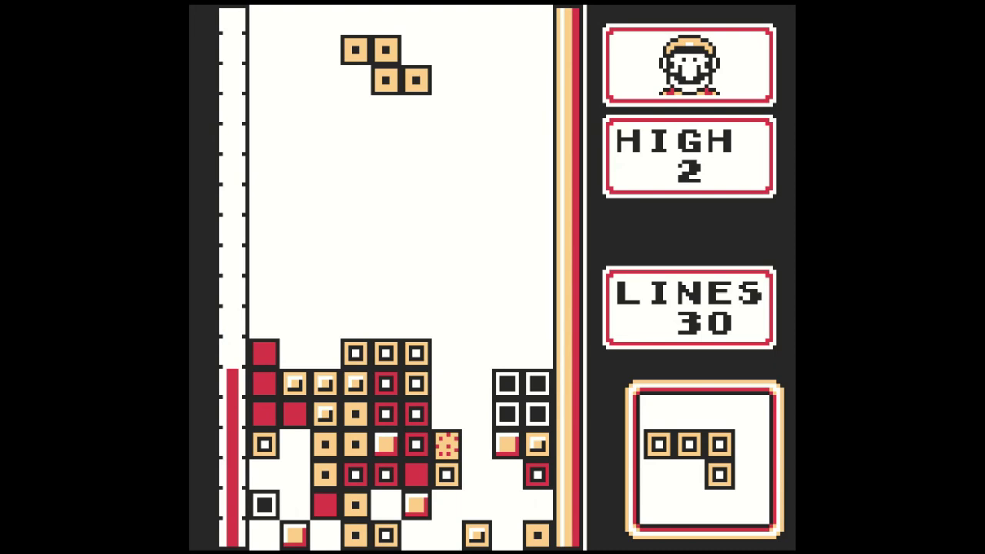
pyautogui.press('Left')
pyautogui.press('Down')
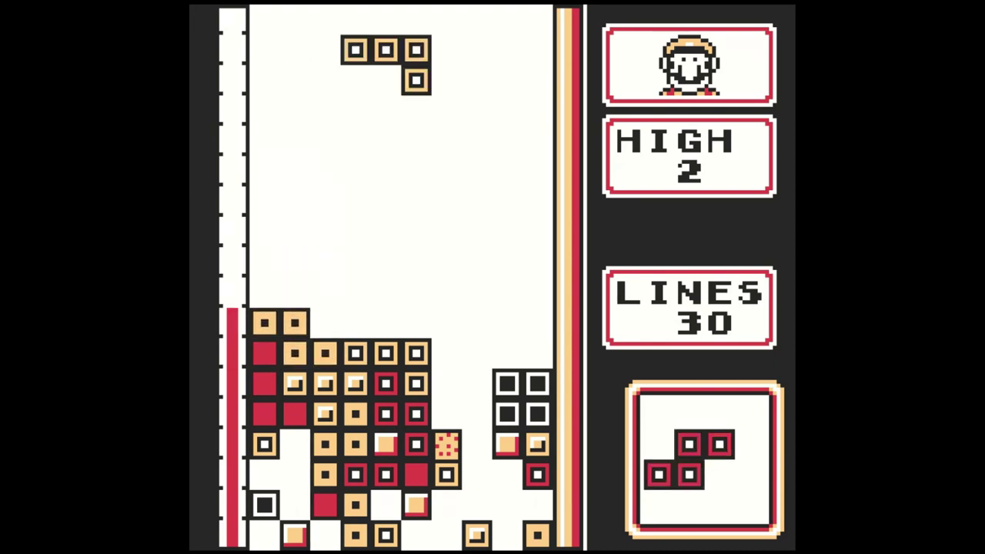
pyautogui.press('Up')
pyautogui.press('Up')
pyautogui.press('Down')
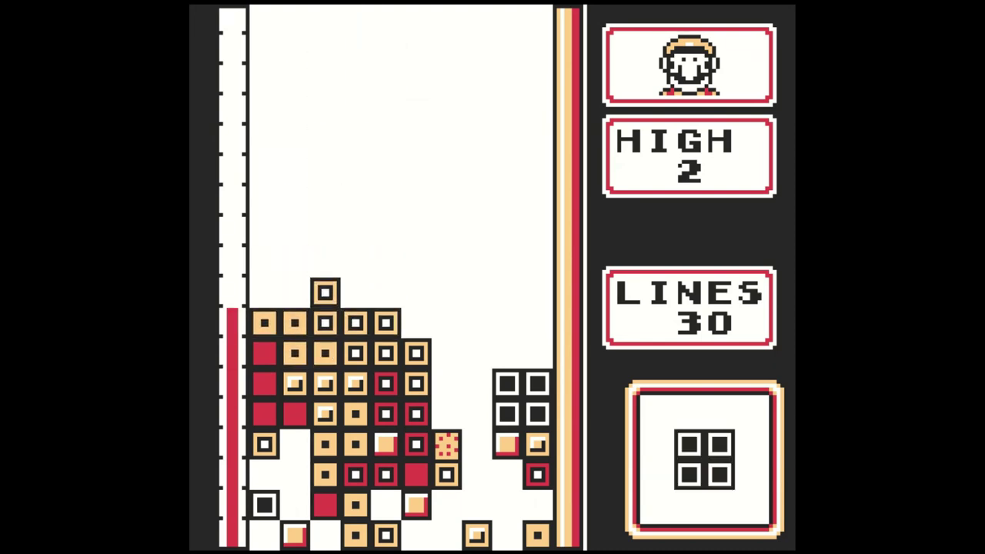
pyautogui.press('Right')
pyautogui.press('Down')
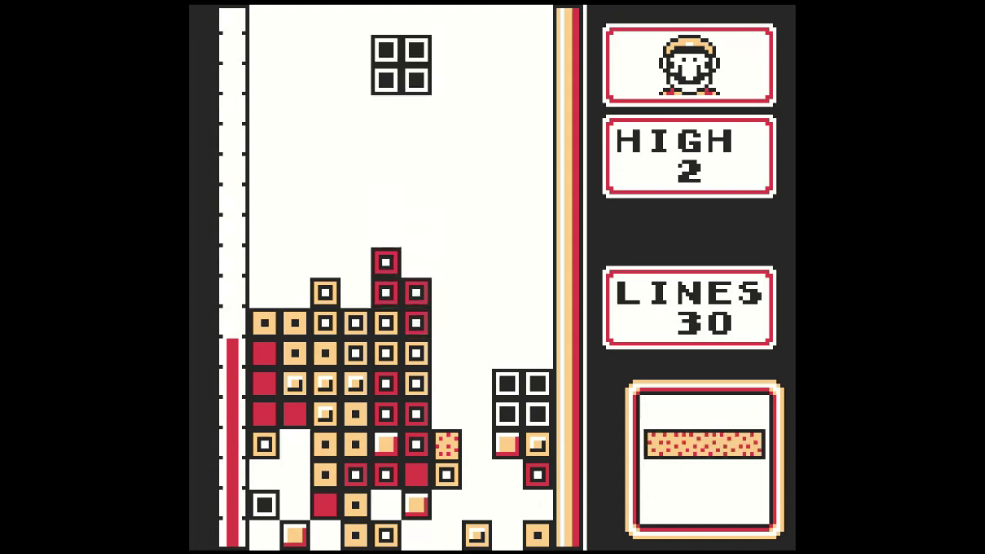
pyautogui.press('Right')
pyautogui.press('Right')
pyautogui.press('Right')
pyautogui.press('Down')
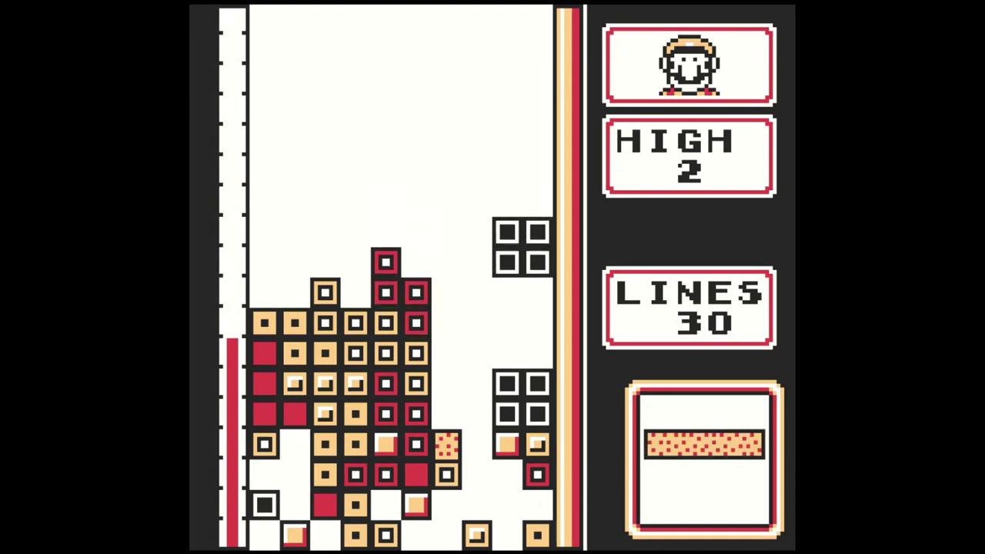
pyautogui.press('Right')
pyautogui.press('Up')
pyautogui.press('Right')
pyautogui.press('Right')
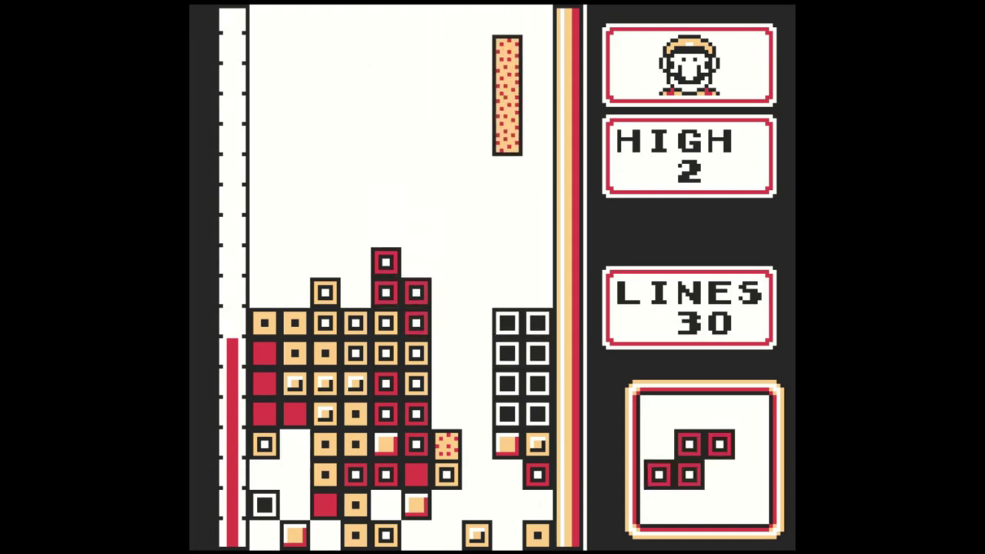
pyautogui.press('Left')
pyautogui.press('Down')
pyautogui.press('Up')
pyautogui.press('Up')
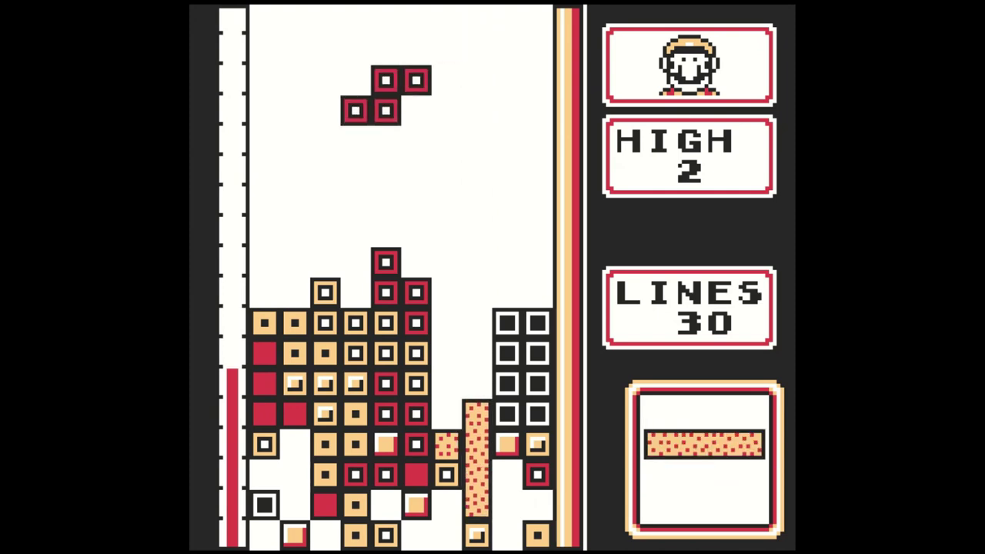
pyautogui.press('Left')
pyautogui.press('Down')
pyautogui.press('Down')
pyautogui.press('Up')
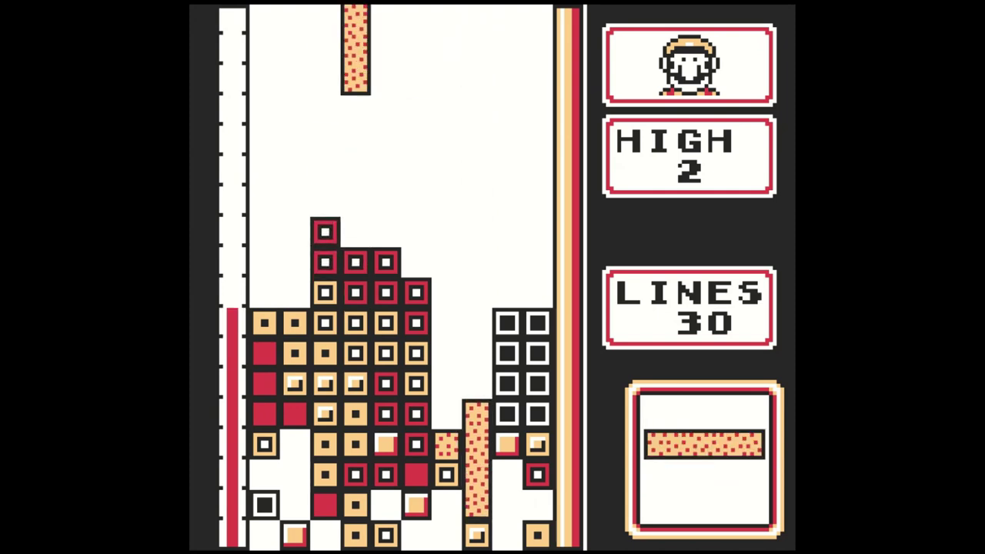
pyautogui.press('Right')
pyautogui.press('Right')
pyautogui.press('Right')
pyautogui.press('Down')
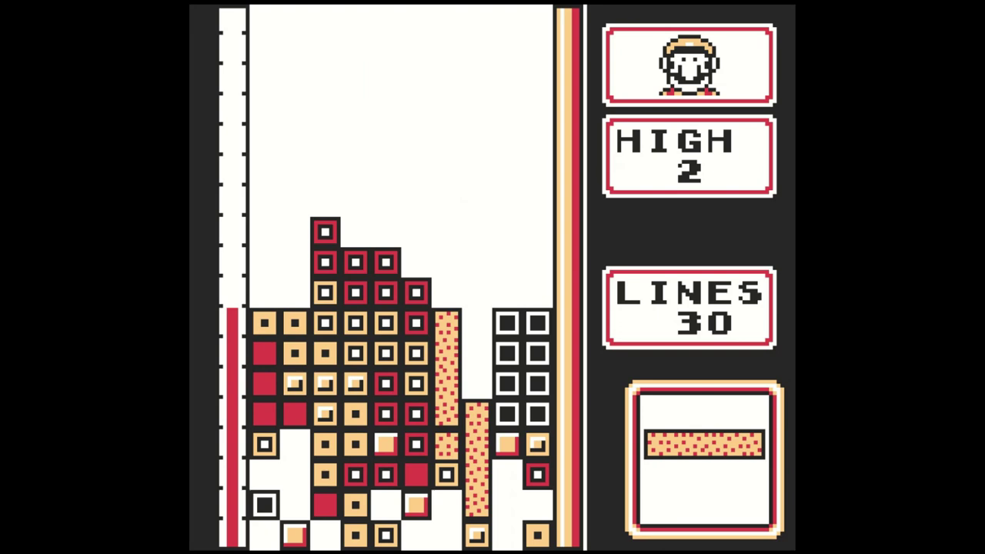
pyautogui.press('Up')
pyautogui.press('Right')
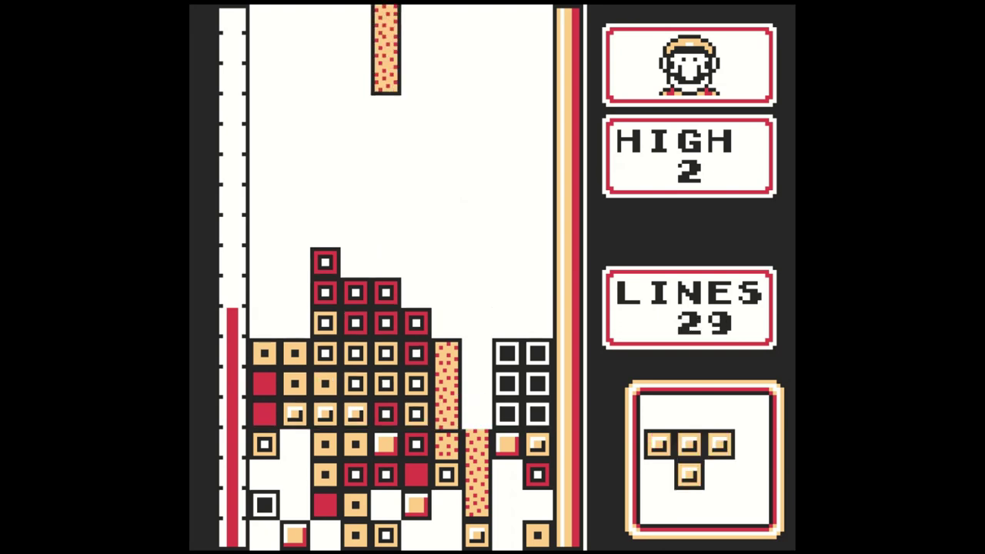
pyautogui.press('Right')
pyautogui.press('Right')
pyautogui.press('Down')
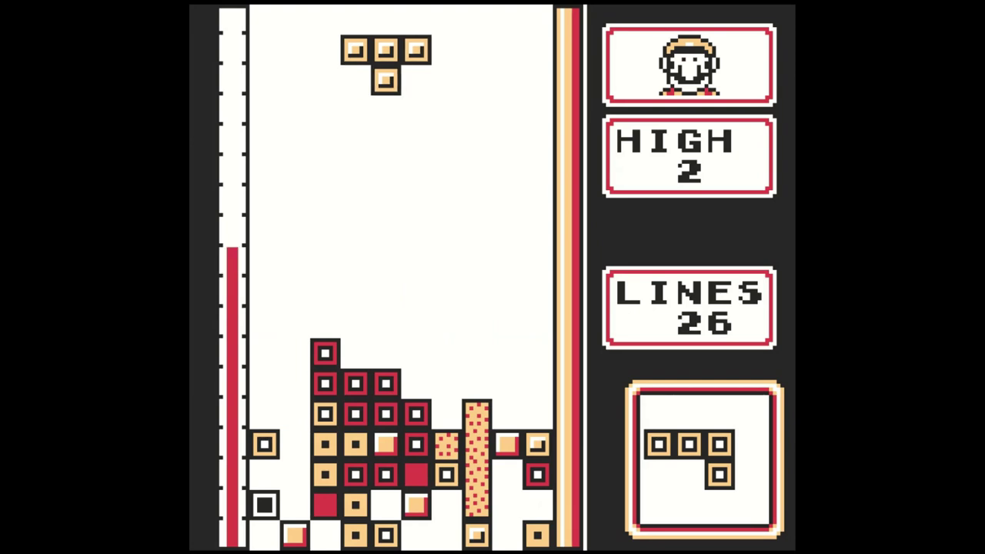
pyautogui.press('Right')
pyautogui.press('Up')
pyautogui.press('Right')
pyautogui.press('Down')
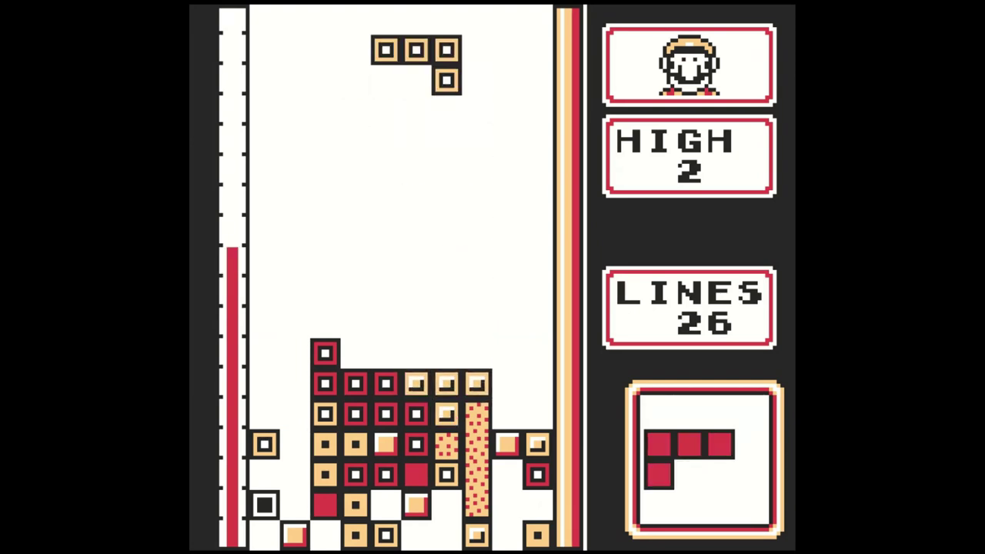
pyautogui.press('Up')
pyautogui.press('Right')
pyautogui.press('Right')
pyautogui.press('Right')
pyautogui.press('Down')
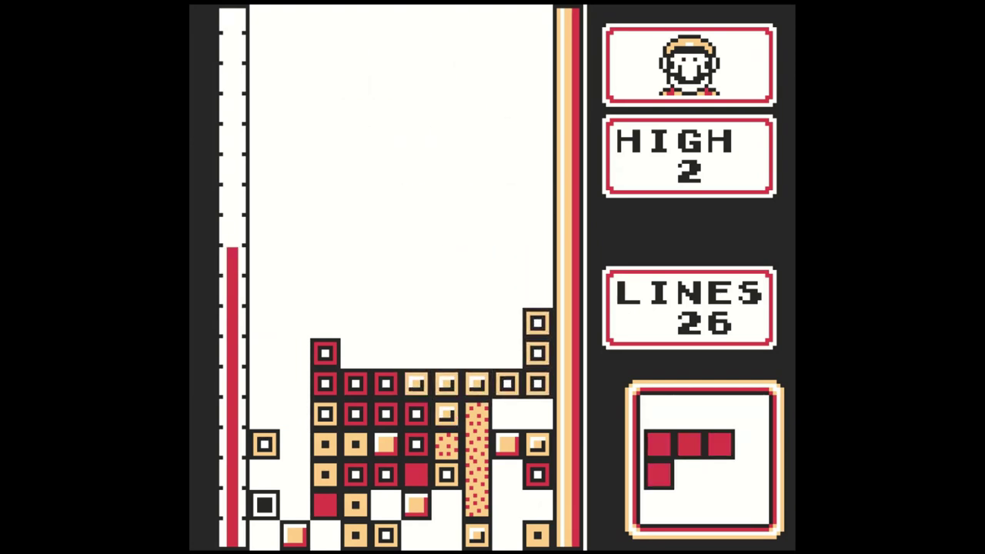
pyautogui.press('Up')
pyautogui.press('Left')
pyautogui.press('Left')
pyautogui.press('Left')
pyautogui.press('Down')
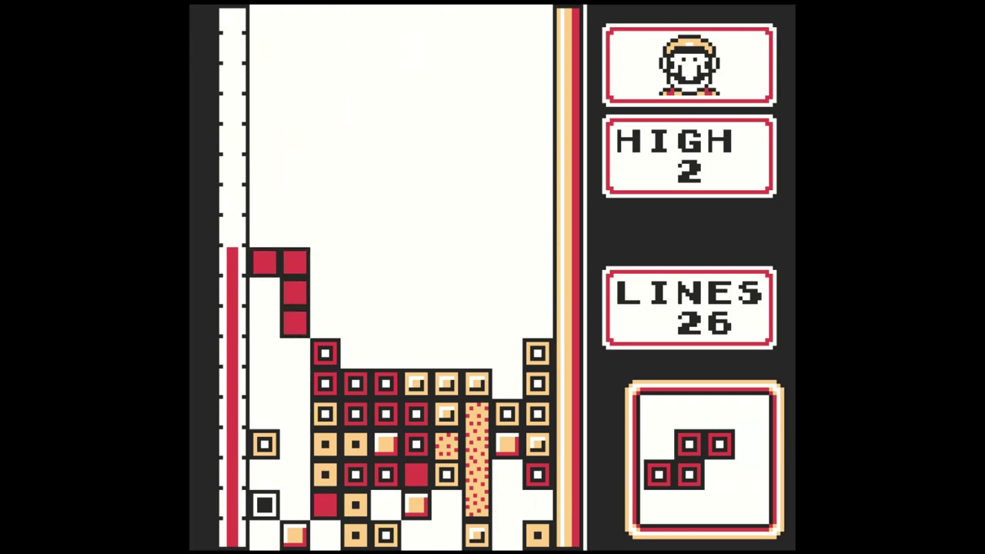
pyautogui.press('Down')
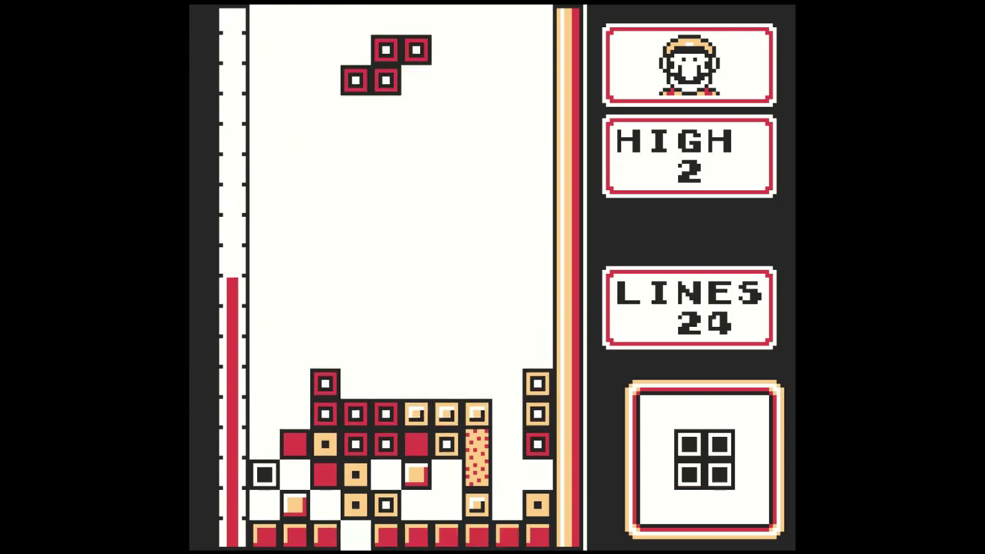
pyautogui.press('Left')
pyautogui.press('Left')
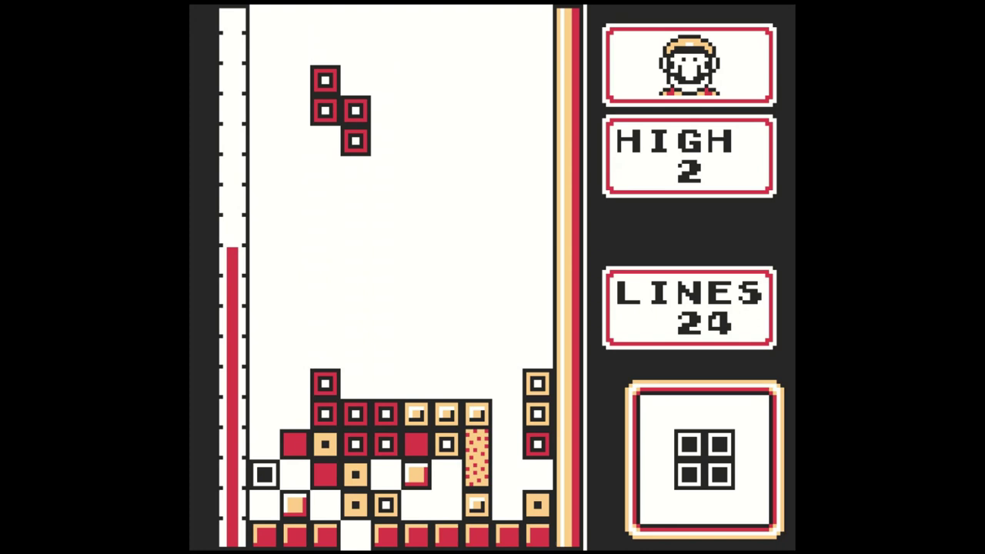
pyautogui.press('Left')
pyautogui.press('Right')
pyautogui.press('Down')
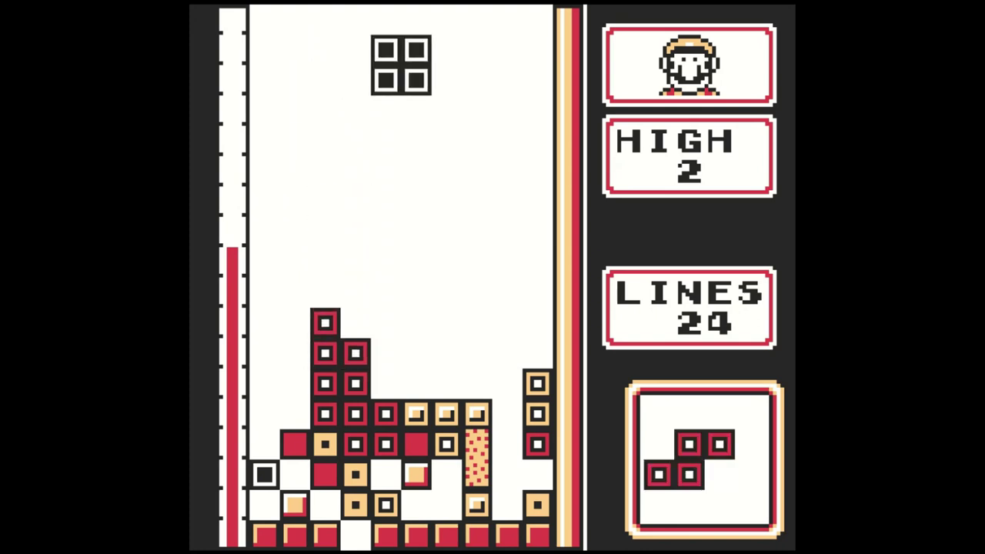
pyautogui.press('Right')
pyautogui.press('Down')
pyautogui.press('Down')
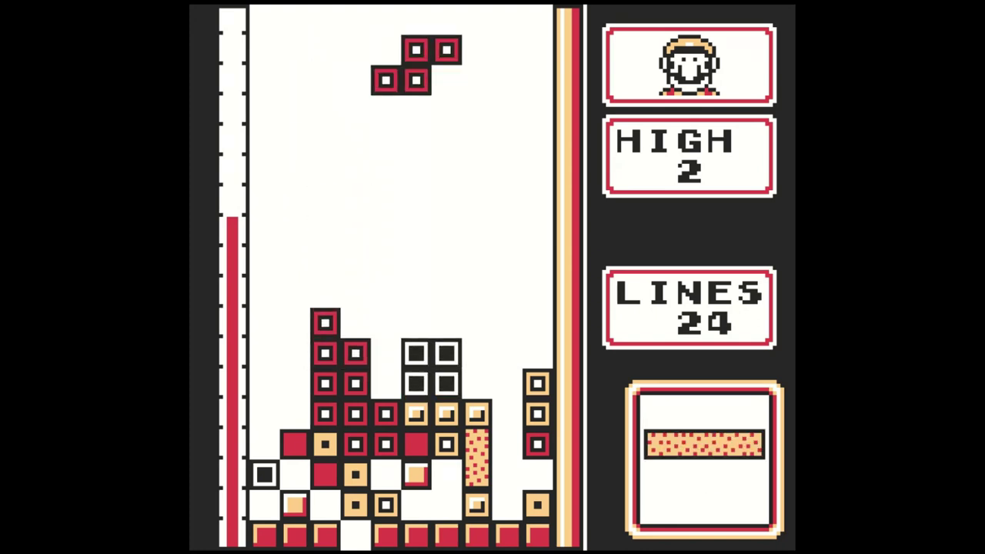
pyautogui.press('Up')
pyautogui.press('Left')
pyautogui.press('Left')
pyautogui.press('Left')
pyautogui.press('Down')
pyautogui.press('Down')
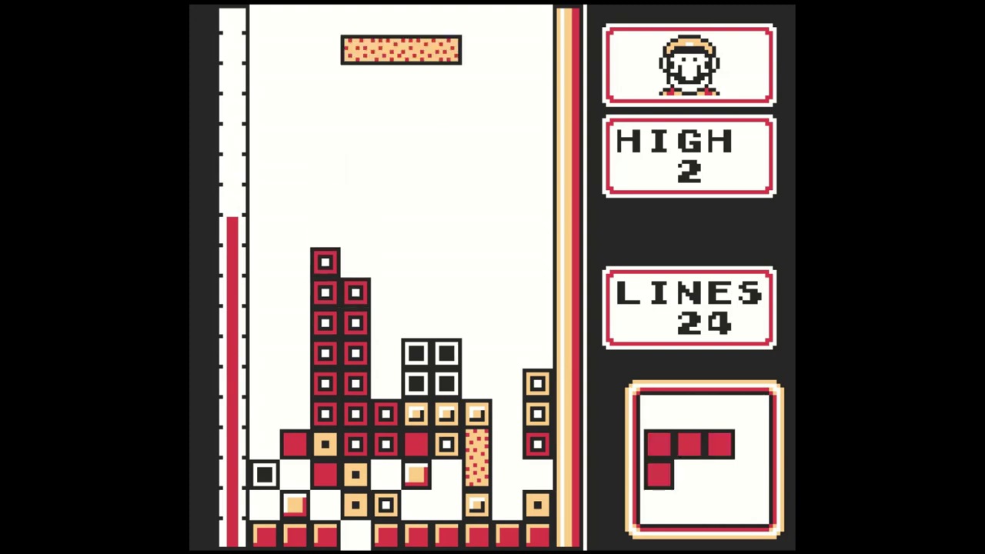
pyautogui.press('Up')
pyautogui.press('Right')
pyautogui.press('Right')
pyautogui.press('Right')
pyautogui.press('Right')
pyautogui.press('Down')
pyautogui.press('Down')
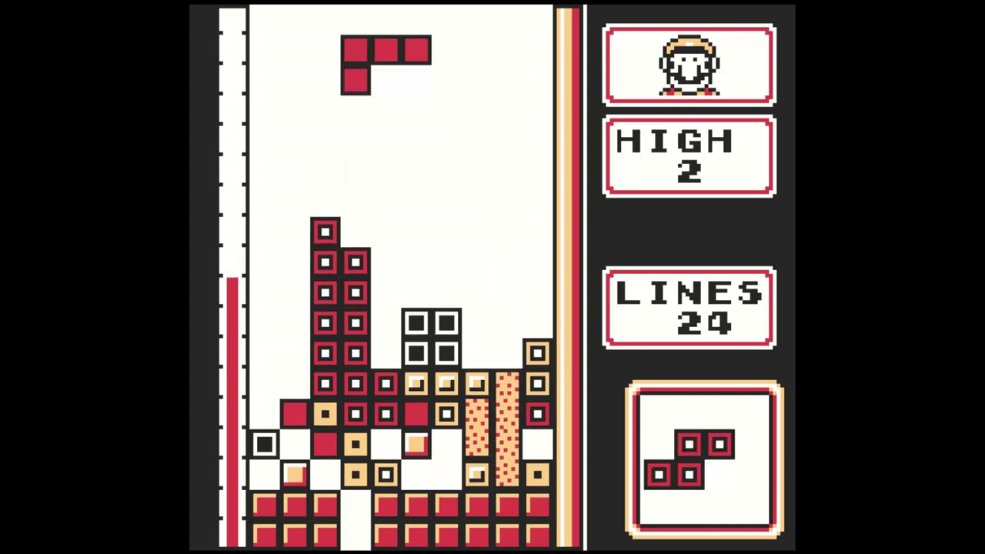
pyautogui.press('Right')
pyautogui.press('Right')
pyautogui.press('Right')
pyautogui.press('Up')
pyautogui.press('Right')
pyautogui.press('Up')
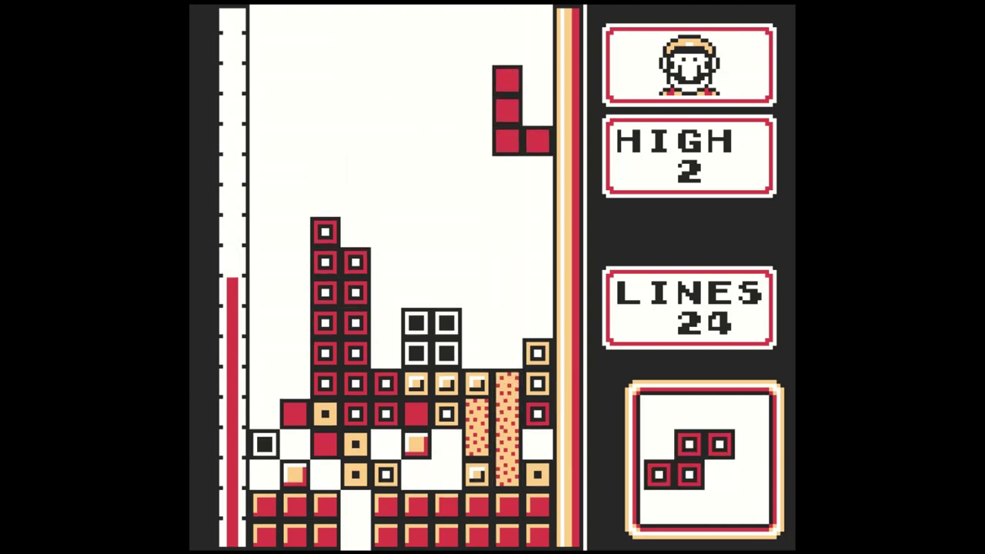
pyautogui.press('Up')
pyautogui.press('Down')
pyautogui.press('Left')
pyautogui.press('Left')
pyautogui.press('Left')
pyautogui.press('Up')
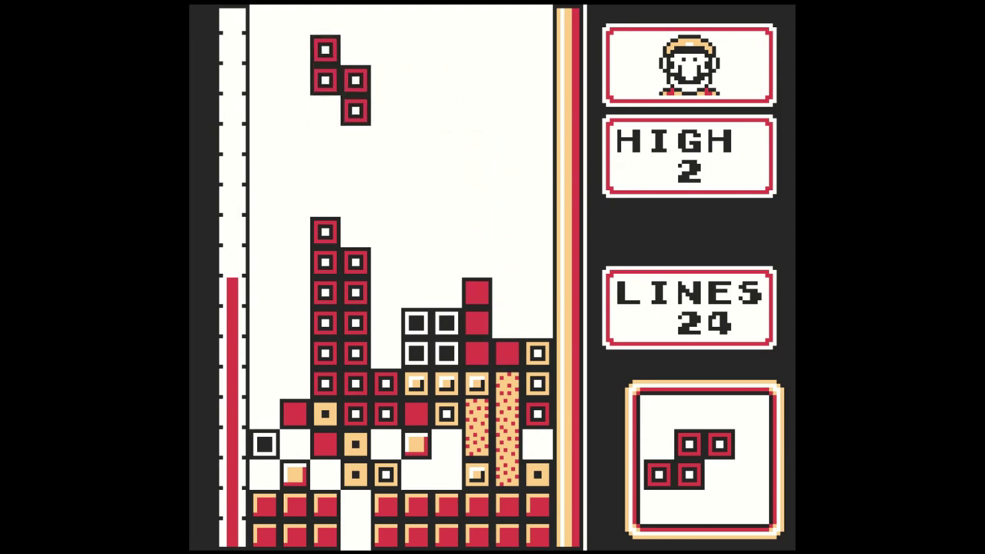
pyautogui.press('Down')
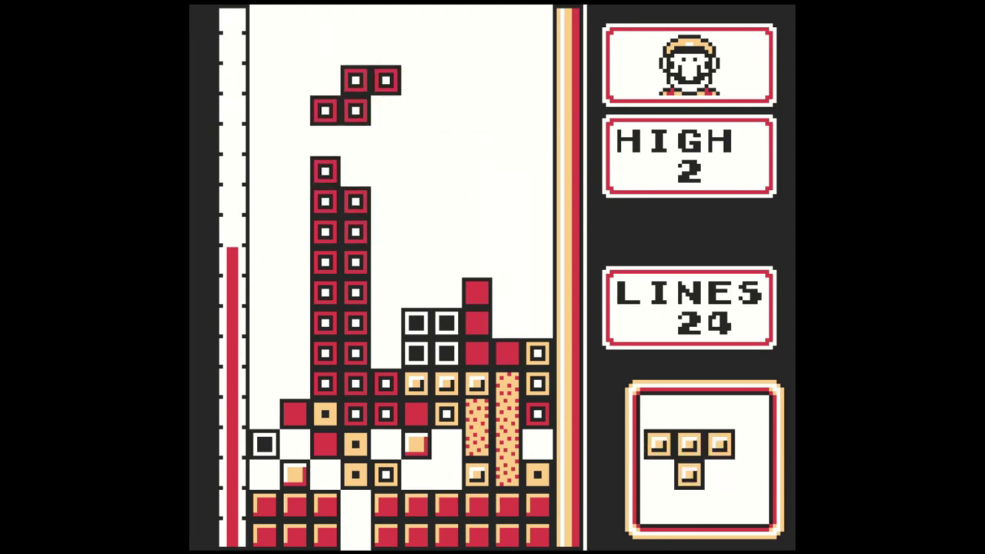
pyautogui.press('Down')
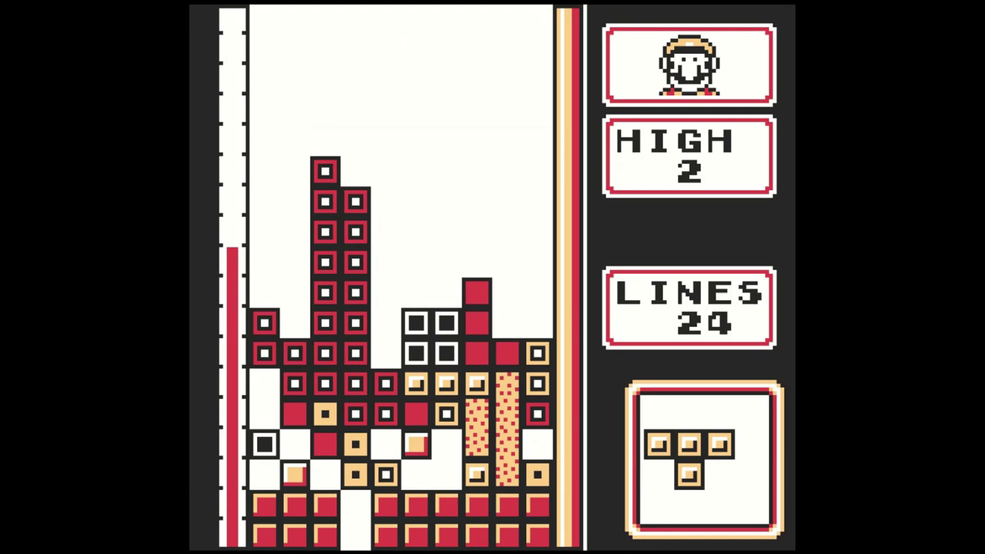
pyautogui.press('Right')
pyautogui.press('Right')
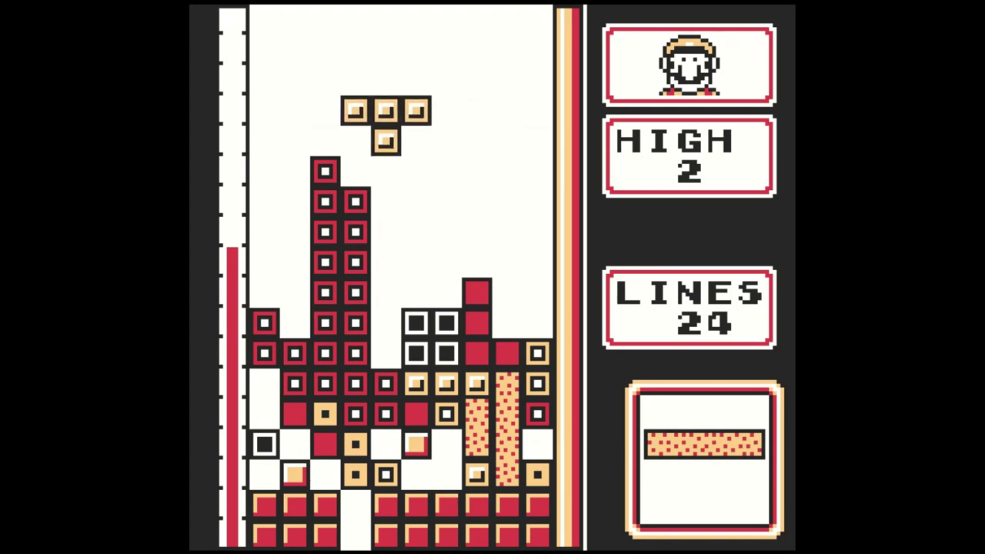
pyautogui.press('Left')
pyautogui.press('Left')
pyautogui.press('Up')
pyautogui.press('Left')
pyautogui.press('Left')
pyautogui.press('Down')
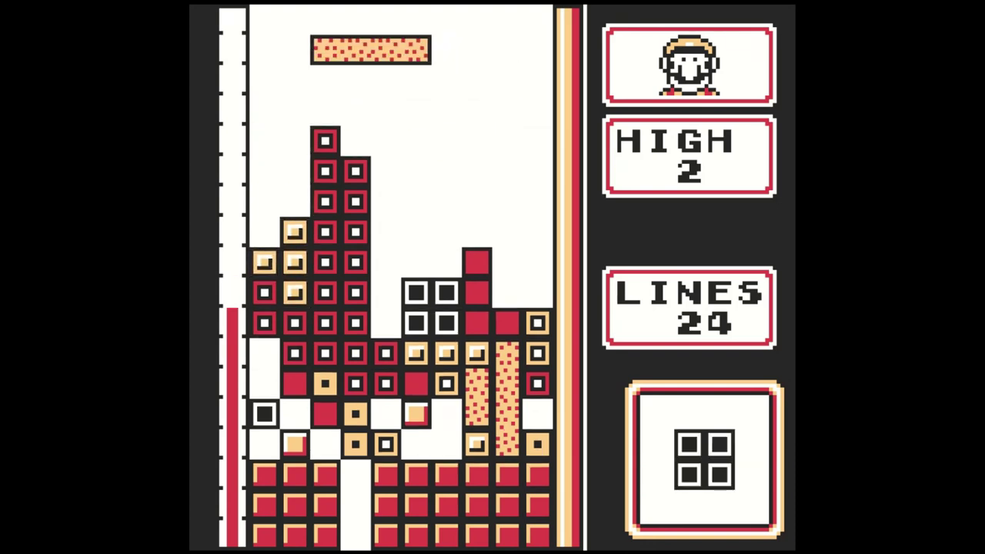
pyautogui.press('Left')
pyautogui.press('Up')
pyautogui.press('Down')
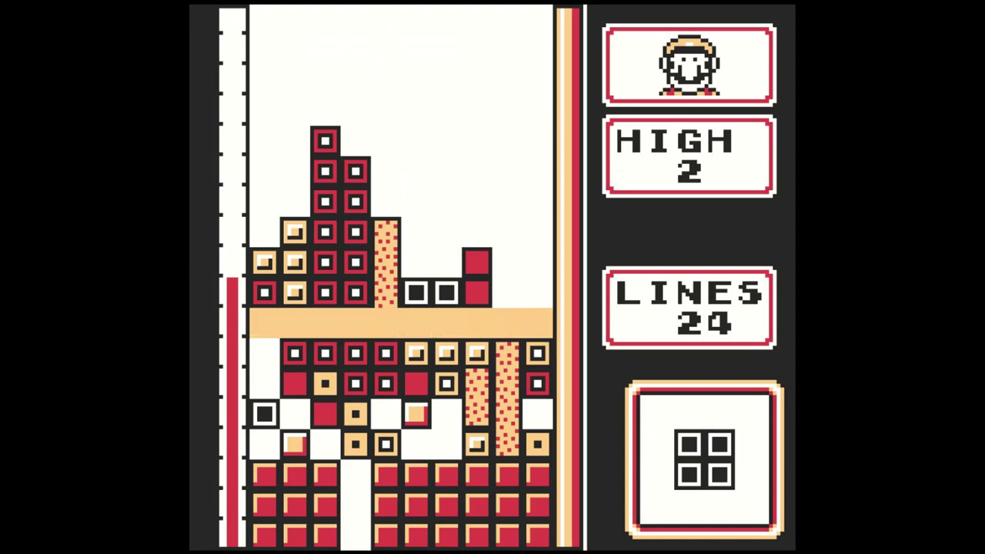
pyautogui.press('Right')
pyautogui.press('Right')
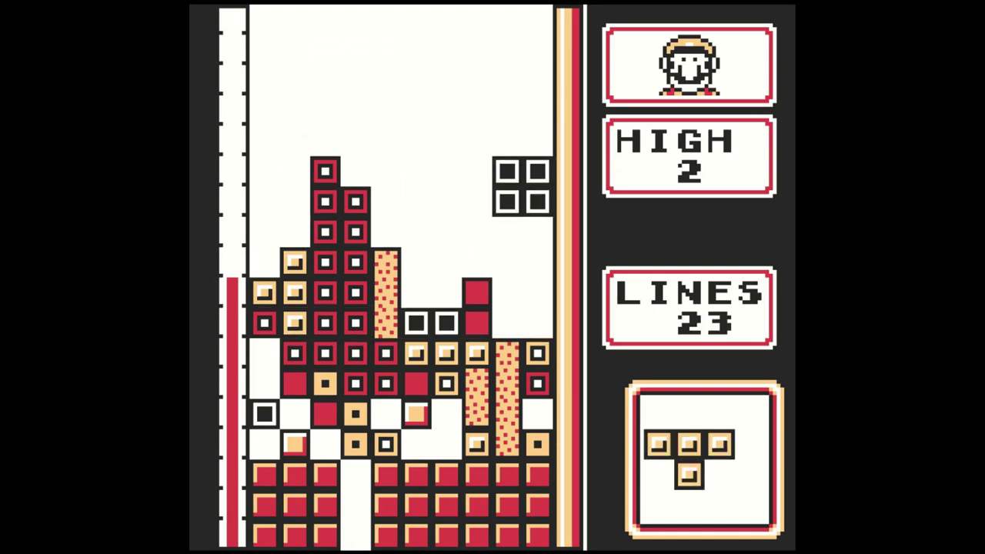
pyautogui.press('Down')
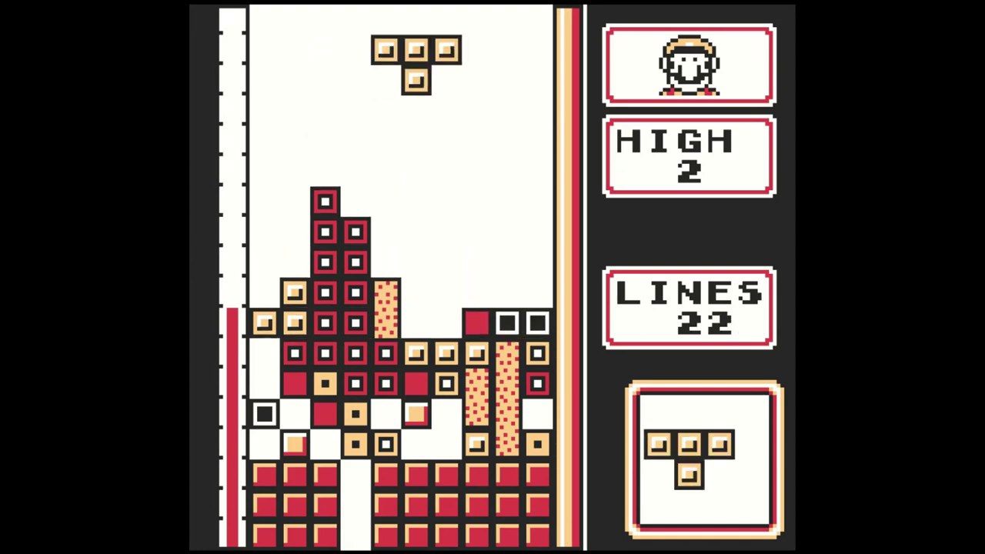
pyautogui.press('Right')
pyautogui.press('Up')
pyautogui.press('Up')
pyautogui.press('Right')
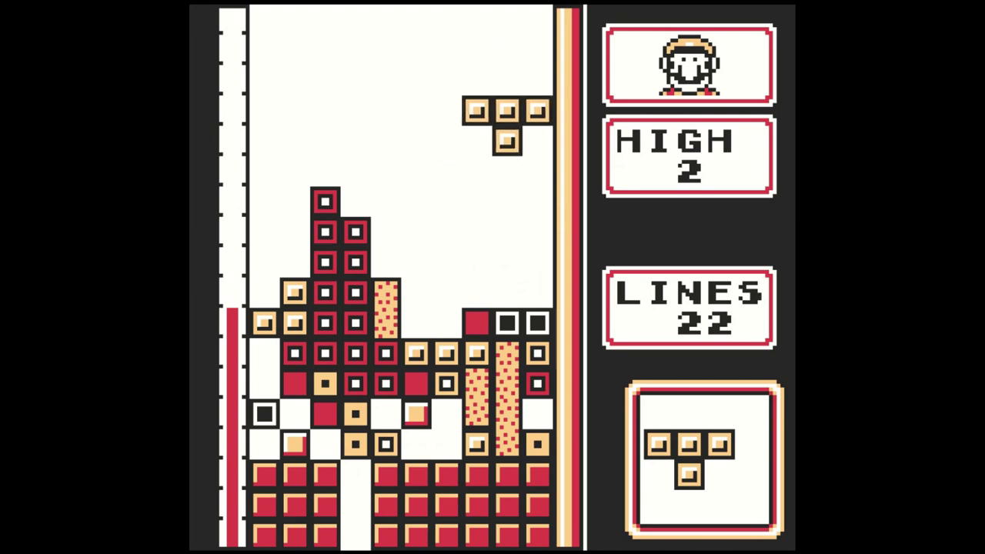
pyautogui.press('Down')
pyautogui.press('Up')
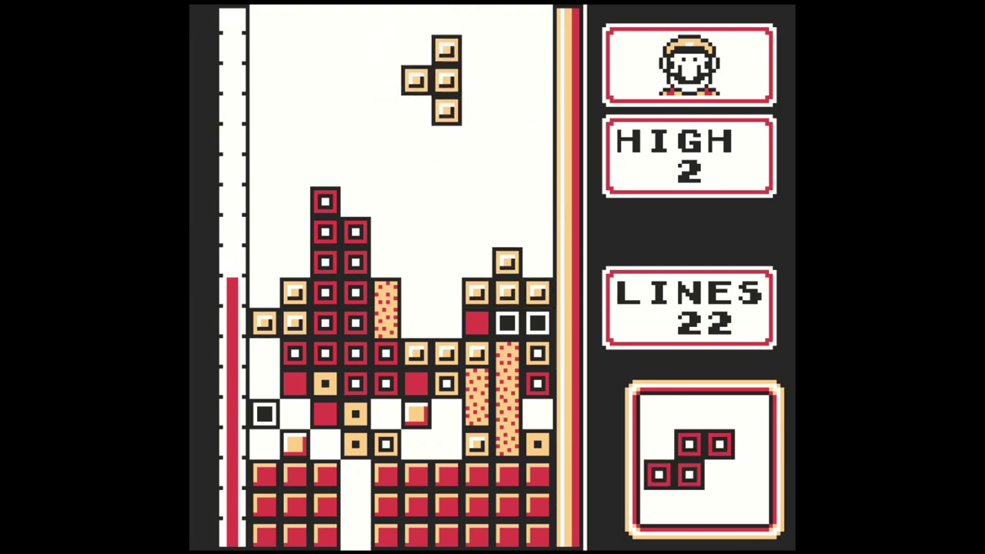
pyautogui.press('Up')
pyautogui.press('Left')
pyautogui.press('Left')
pyautogui.press('Left')
pyautogui.press('Left')
pyautogui.press('Left')
pyautogui.press('Down')
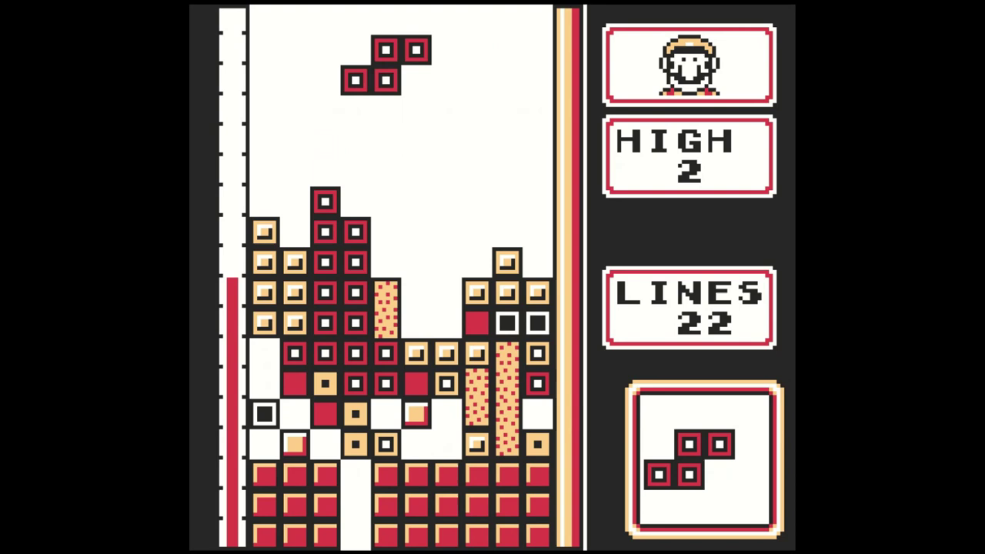
pyautogui.press('Right')
pyautogui.press('Right')
pyautogui.press('Right')
pyautogui.press('Down')
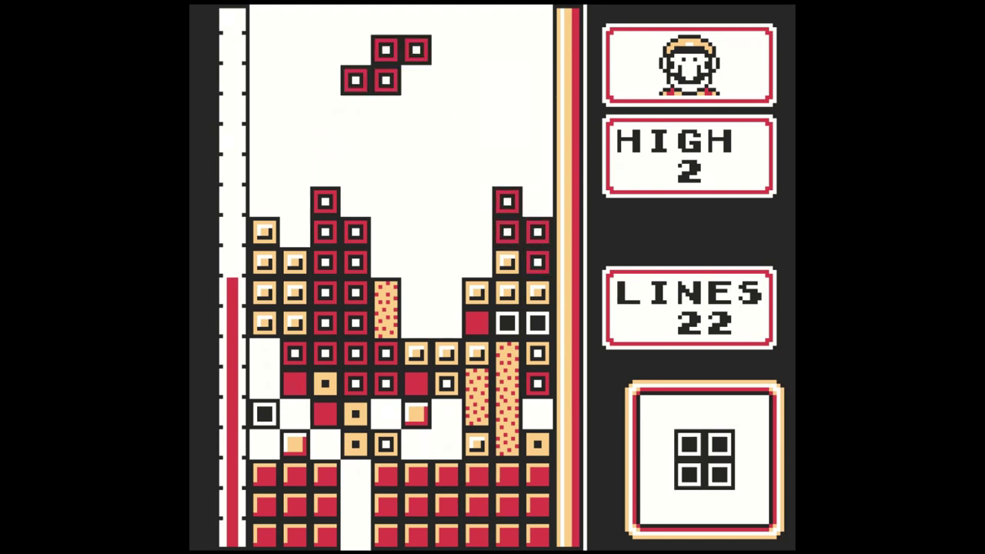
pyautogui.press('Left')
pyautogui.press('Left')
pyautogui.press('Left')
pyautogui.press('Left')
pyautogui.press('Down')
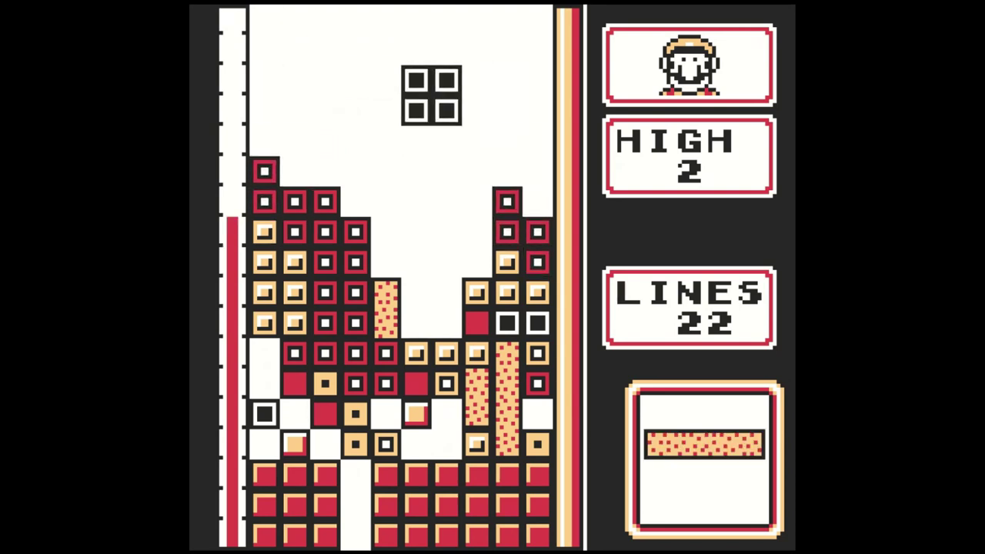
pyautogui.press('Down')
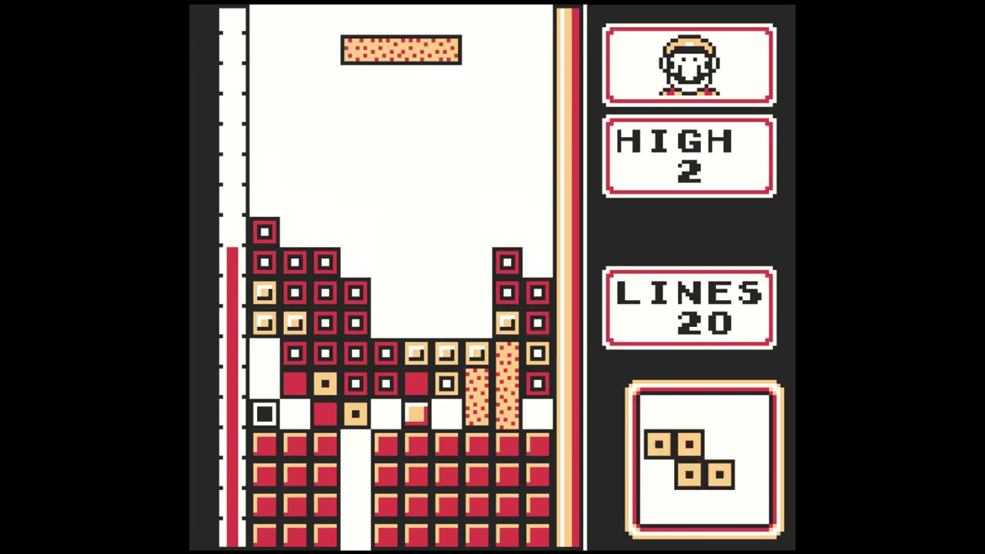
pyautogui.press('Down')
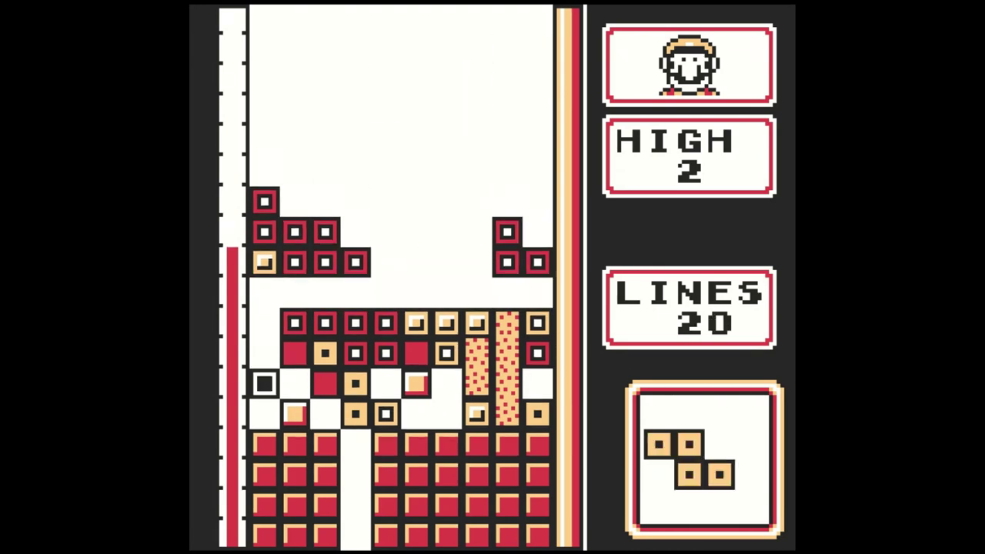
pyautogui.press('Down')
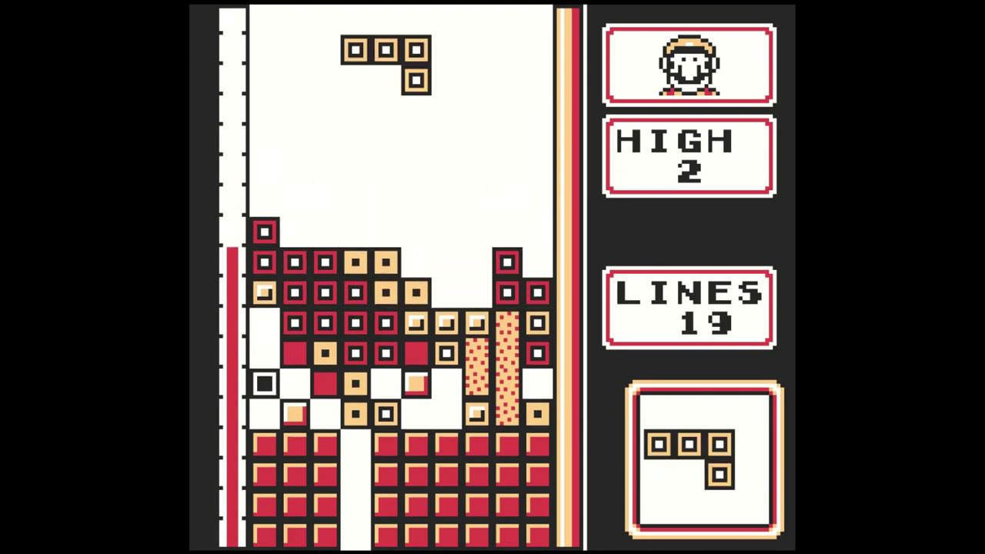
pyautogui.press('Left')
pyautogui.press('Down')
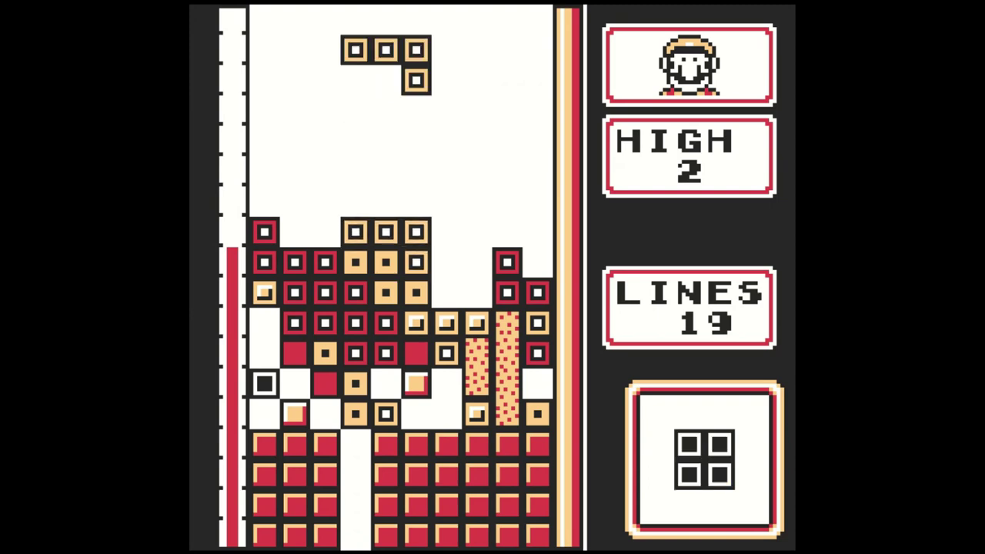
pyautogui.press('Up')
pyautogui.press('Left')
pyautogui.press('Down')
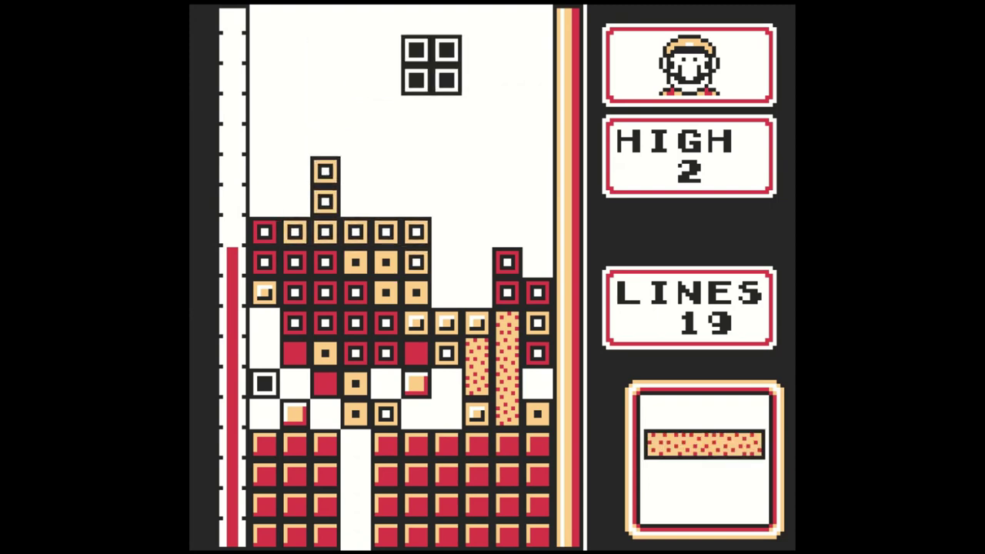
pyautogui.press('Right')
pyautogui.press('Right')
pyautogui.press('Right')
pyautogui.press('Left')
pyautogui.press('Down')
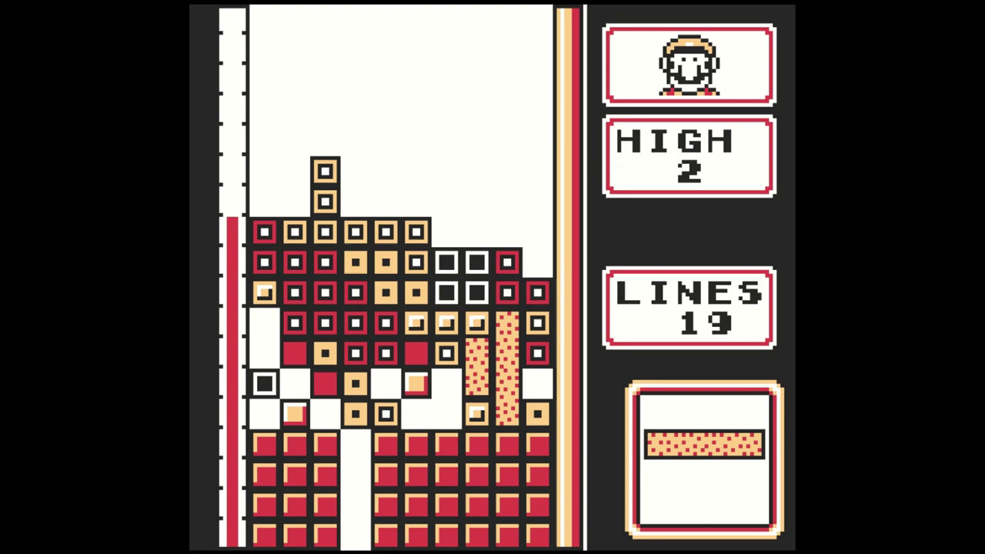
pyautogui.press('Up')
pyautogui.press('Right')
pyautogui.press('Right')
pyautogui.press('Right')
pyautogui.press('Right')
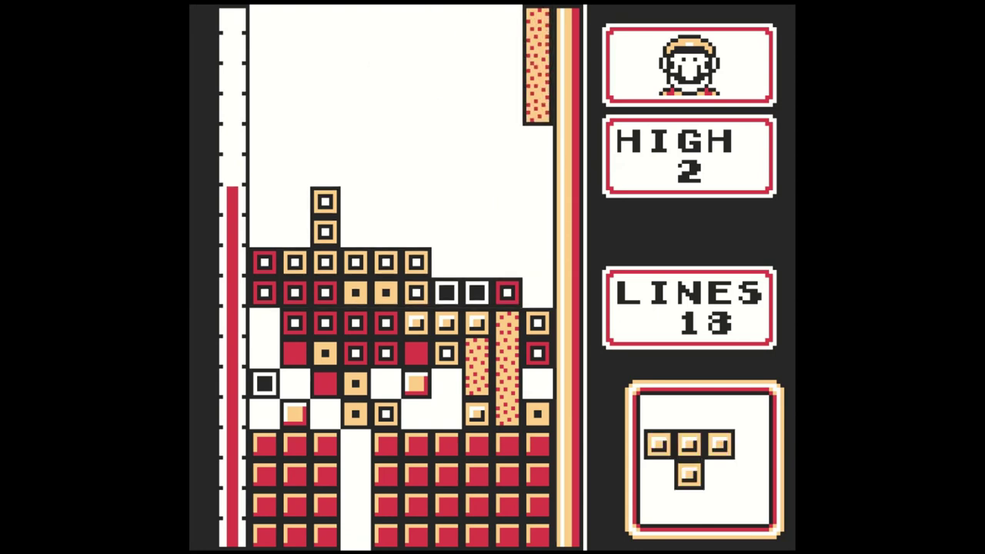
pyautogui.press('Down')
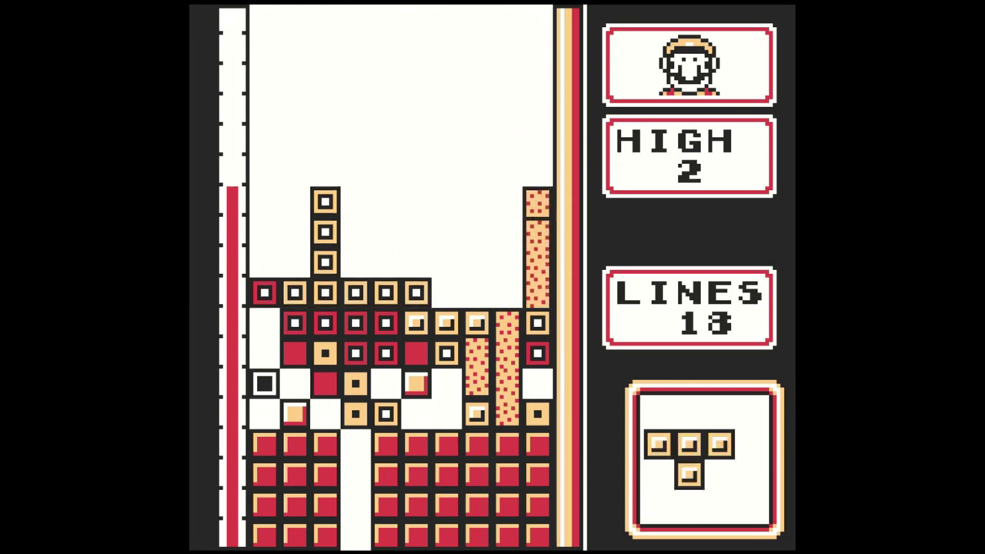
pyautogui.press('Down')
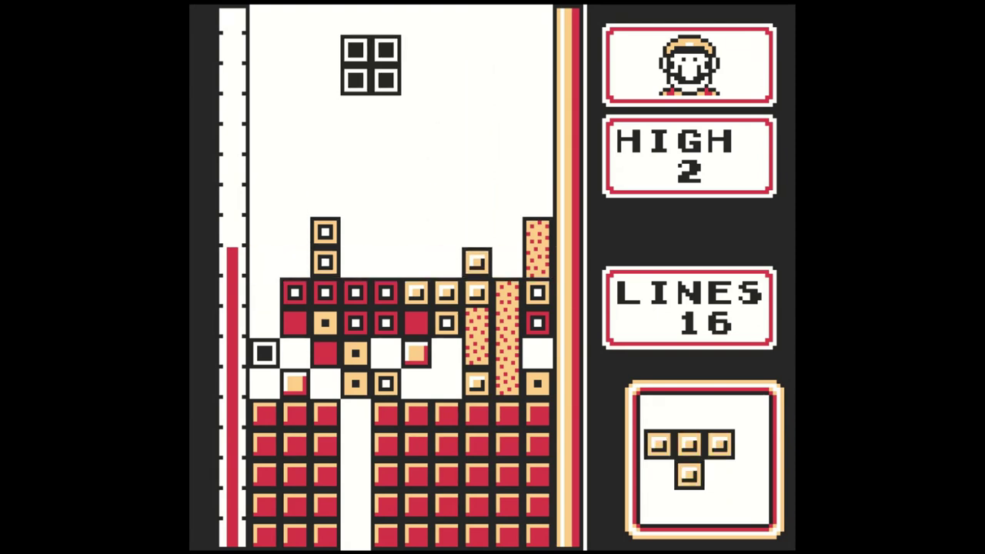
pyautogui.press('Down')
pyautogui.press('Right')
pyautogui.press('Right')
pyautogui.press('Up')
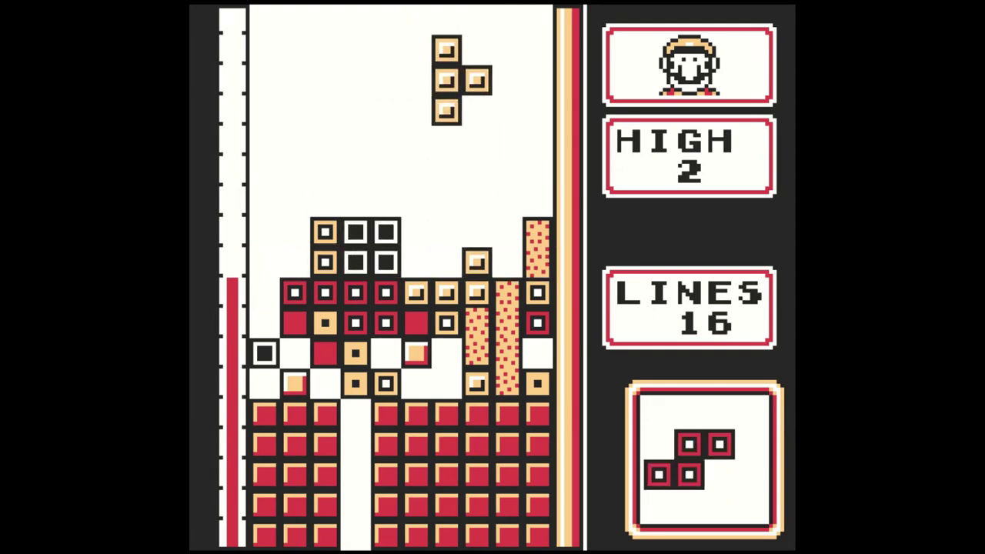
pyautogui.press('Up')
pyautogui.press('Right')
pyautogui.press('Down')
pyautogui.press('Left')
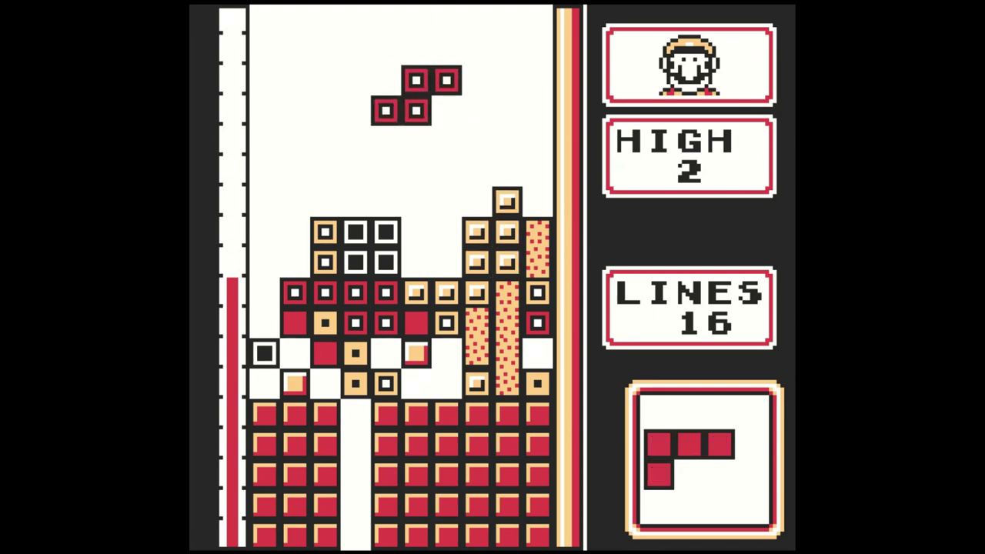
pyautogui.press('Up')
pyautogui.press('Right')
pyautogui.press('Right')
pyautogui.press('Right')
pyautogui.press('Down')
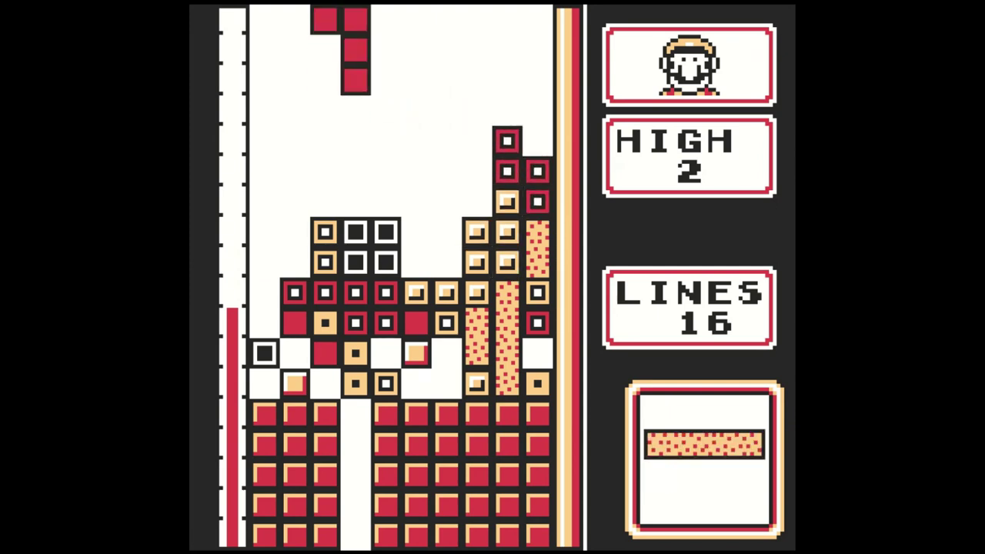
pyautogui.press('Right')
pyautogui.press('Right')
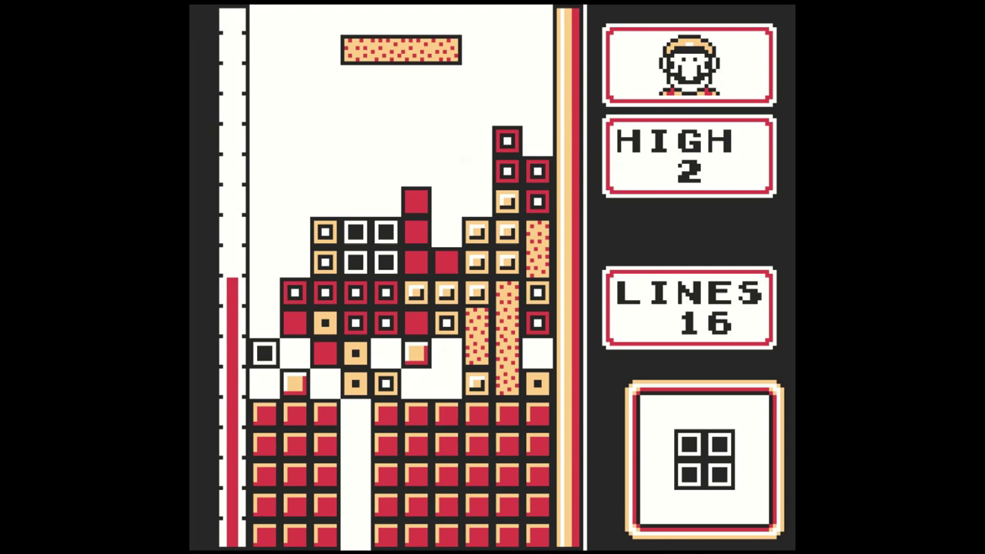
pyautogui.press('Left')
pyautogui.press('Left')
pyautogui.press('Left')
pyautogui.press('Down')
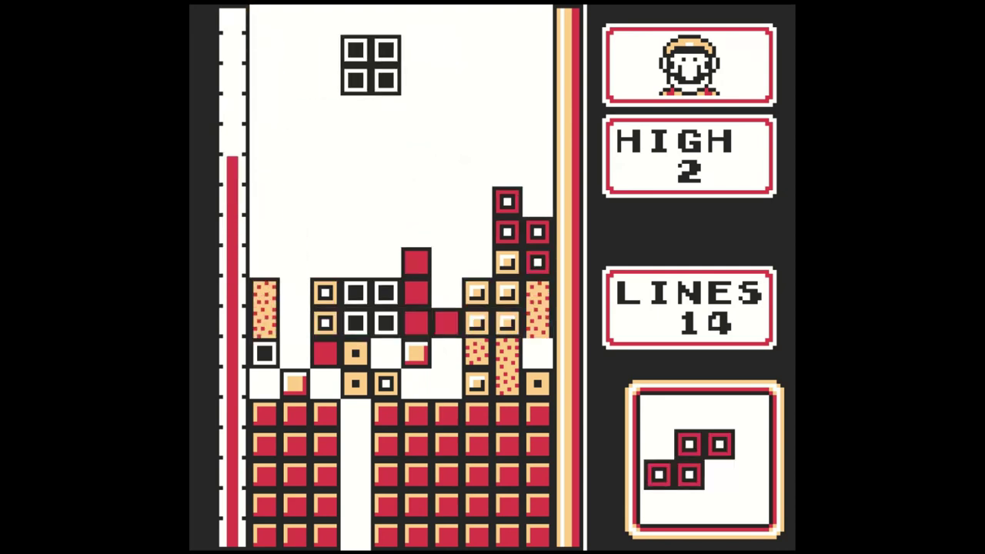
pyautogui.press('Down')
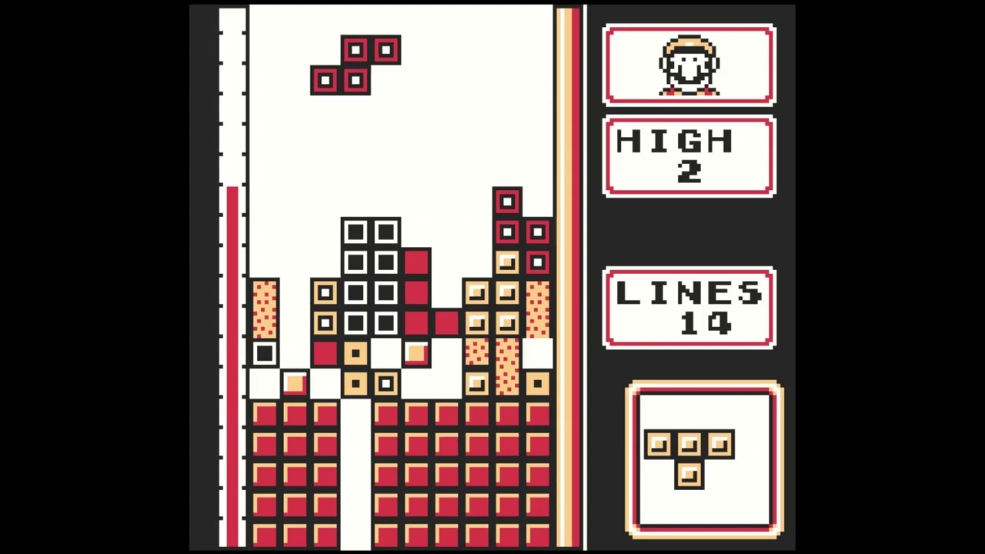
pyautogui.press('Left')
pyautogui.press('Left')
pyautogui.press('a')
pyautogui.press('Right')
pyautogui.press('Right')
pyautogui.press('Right')
pyautogui.press('Right')
pyautogui.press('Right')
pyautogui.press('Right')
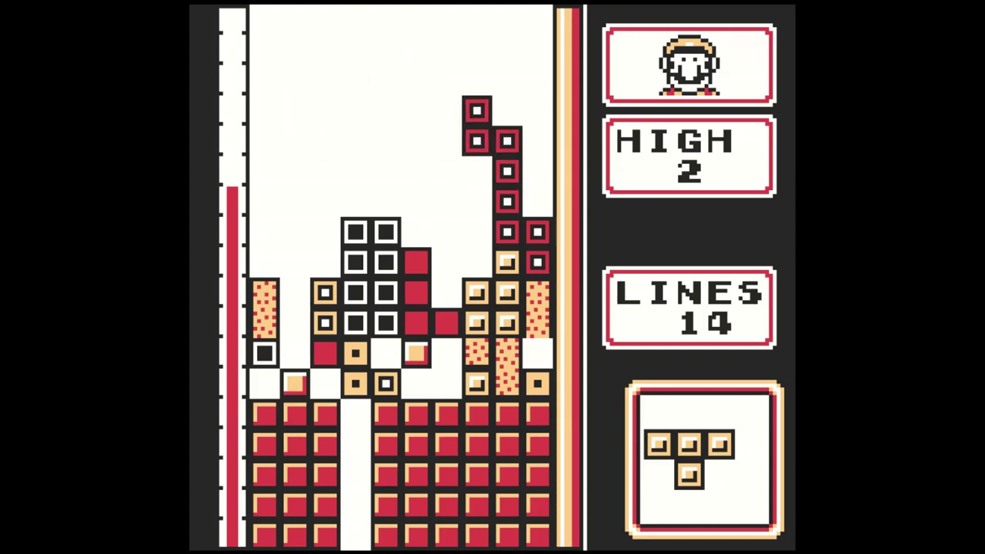
pyautogui.press('Right')
pyautogui.press('Down')
pyautogui.press('Right')
pyautogui.press('Right')
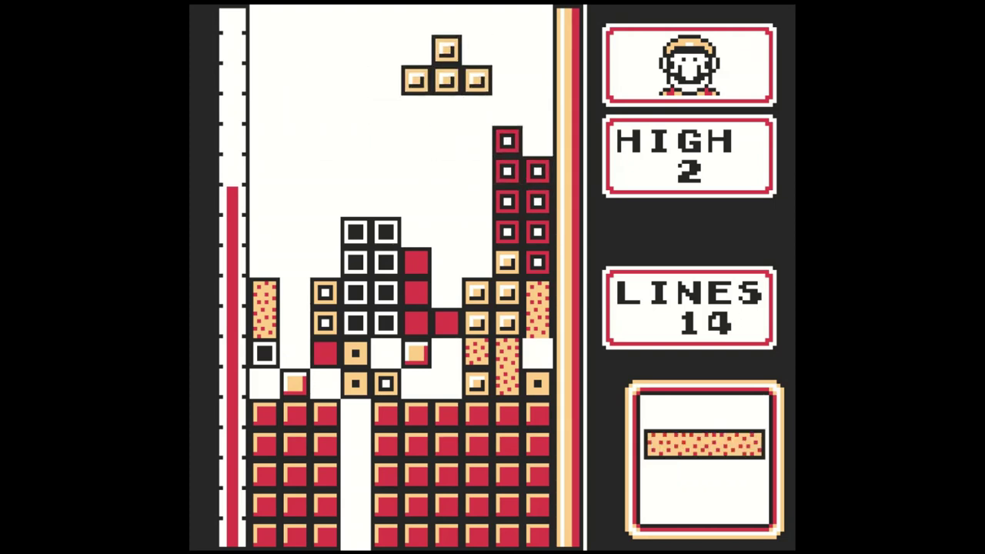
pyautogui.press('a')
pyautogui.press('Right')
pyautogui.press('Down')
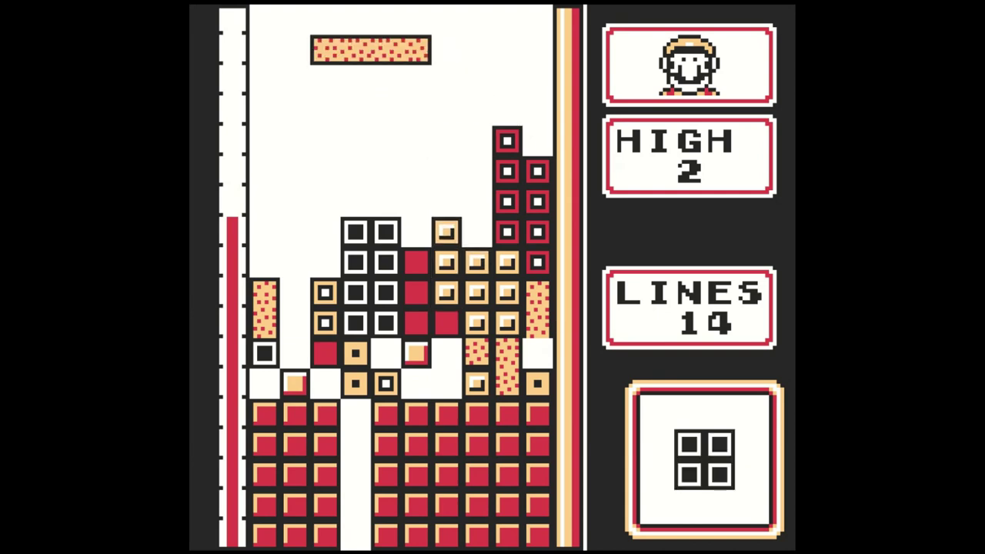
pyautogui.press('a')
pyautogui.press('Left')
pyautogui.press('Left')
pyautogui.press('Left')
pyautogui.press('Left')
pyautogui.press('Down')
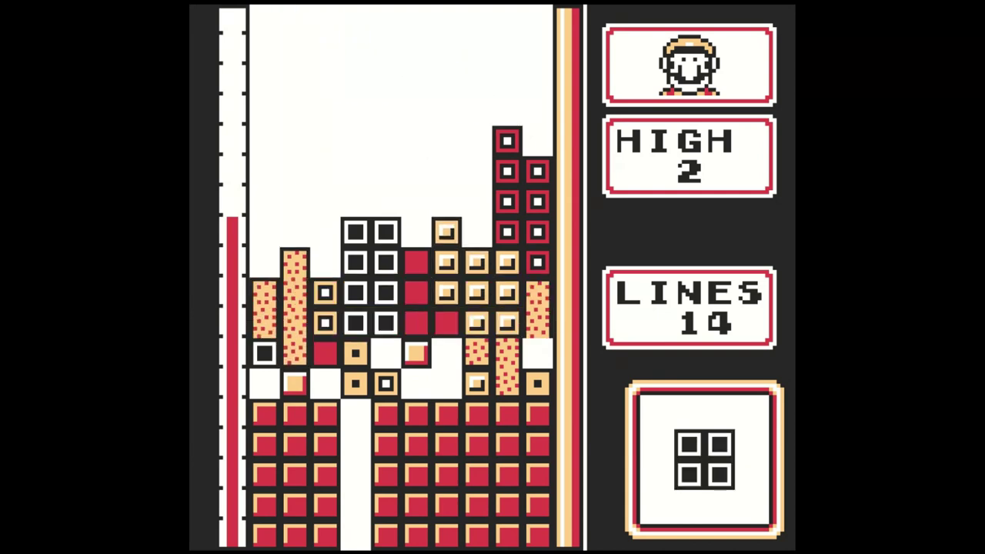
pyautogui.press('Down')
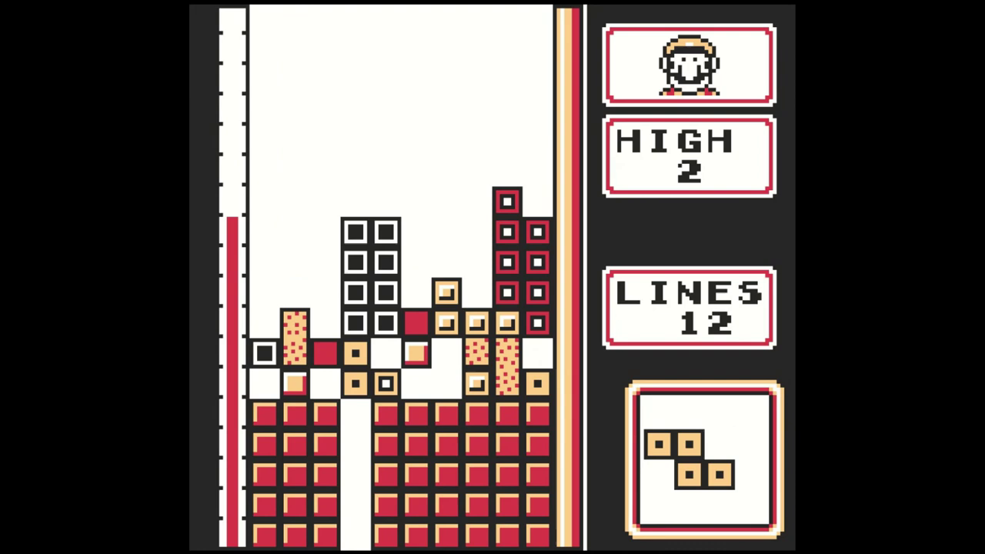
pyautogui.press('Left')
pyautogui.press('Left')
pyautogui.press('Left')
pyautogui.press('Down')
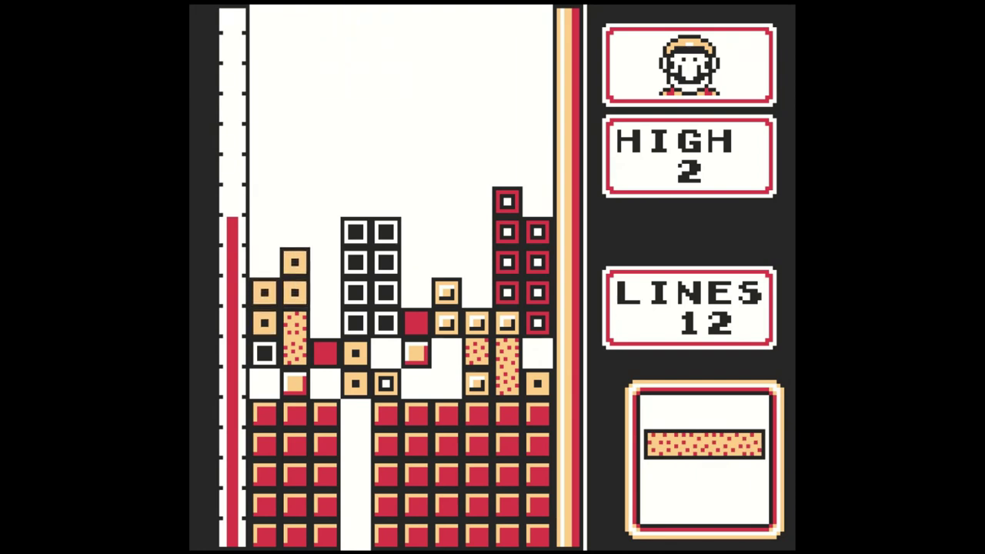
pyautogui.press('a')
pyautogui.press('Left')
pyautogui.press('Left')
pyautogui.press('Left')
pyautogui.press('Down')
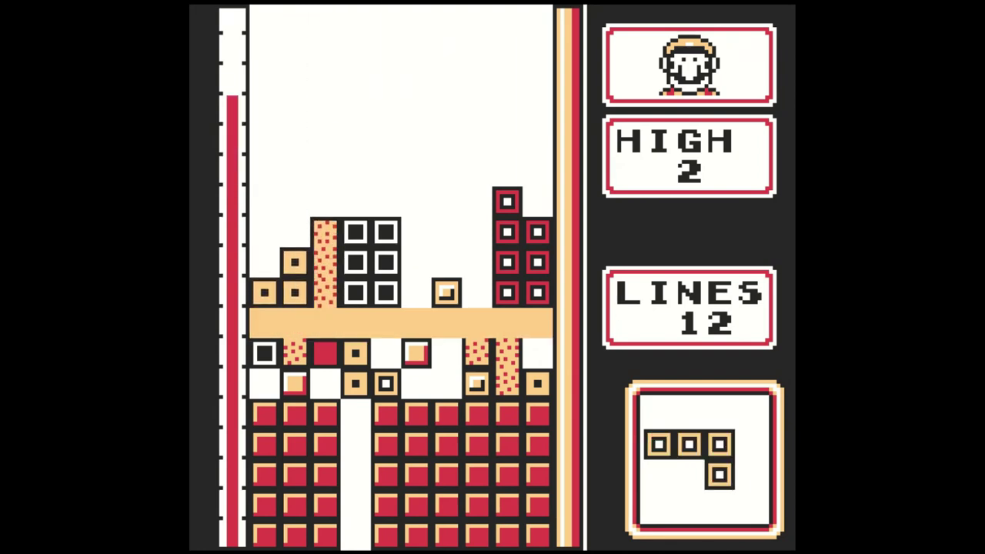
pyautogui.press('a')
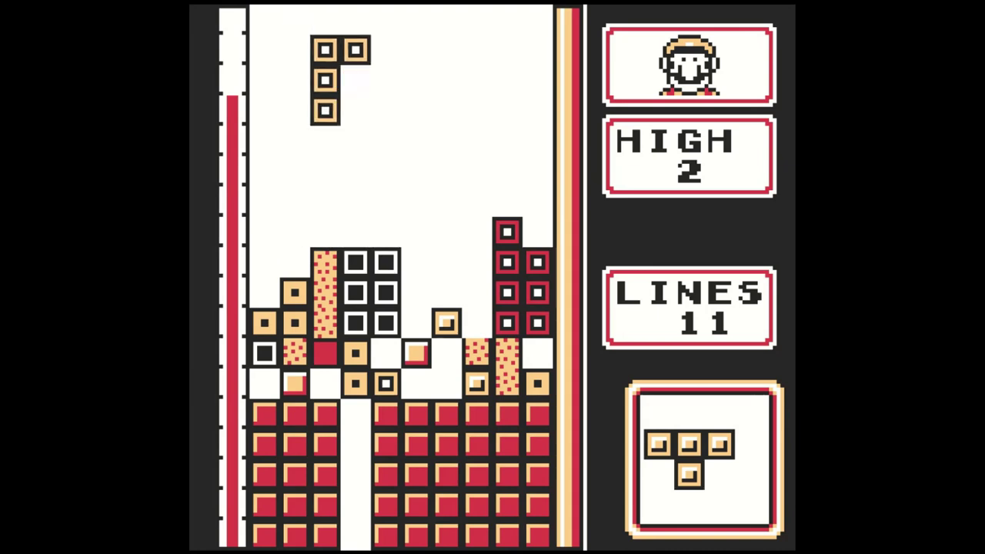
pyautogui.press('Right')
pyautogui.press('Right')
pyautogui.press('Right')
pyautogui.press('a')
pyautogui.press('Left')
pyautogui.press('Left')
pyautogui.press('a')
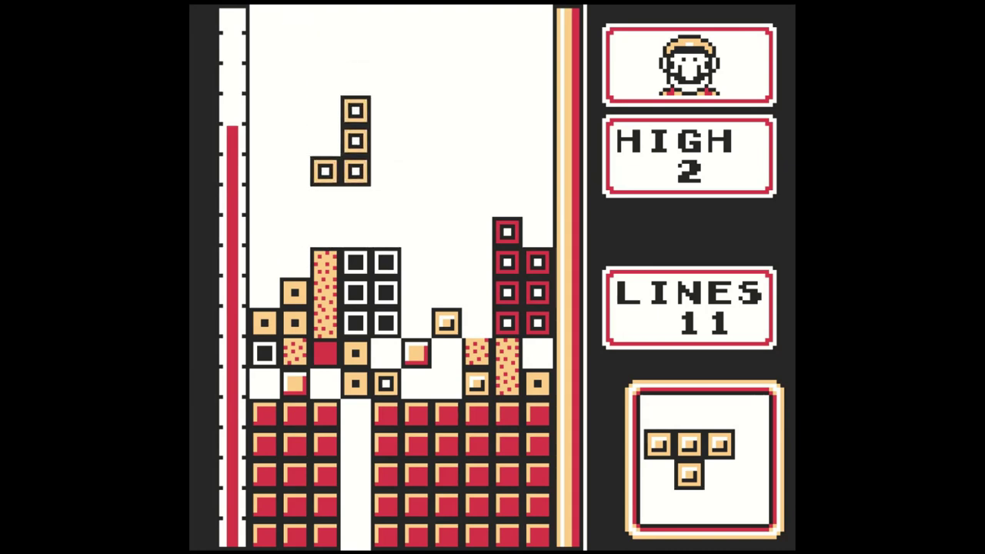
pyautogui.press('a')
pyautogui.press('a')
pyautogui.press('Down')
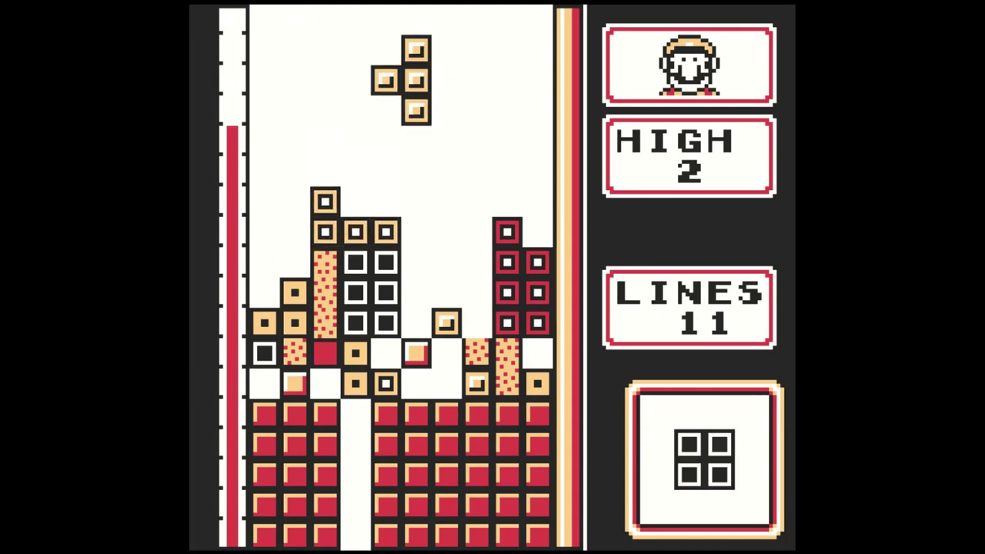
pyautogui.press('a')
pyautogui.press('Right')
pyautogui.press('Right')
pyautogui.press('Down')
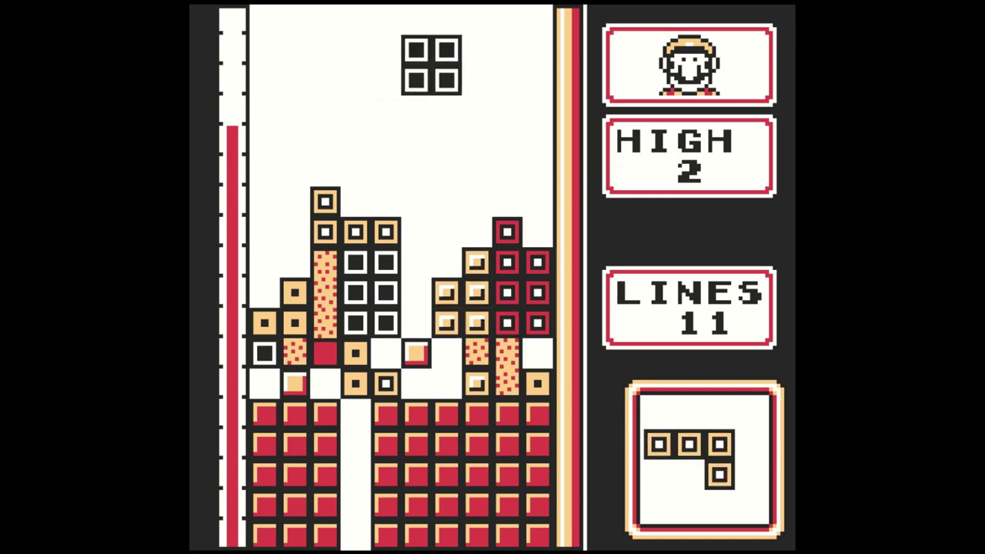
pyautogui.press('Left')
pyautogui.press('Down')
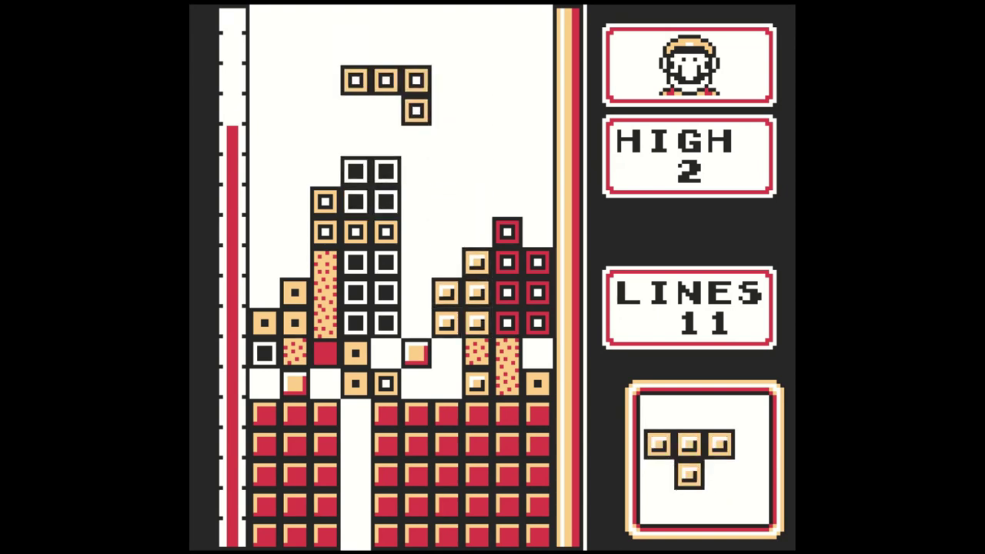
pyautogui.press('Left')
pyautogui.press('Left')
pyautogui.press('Down')
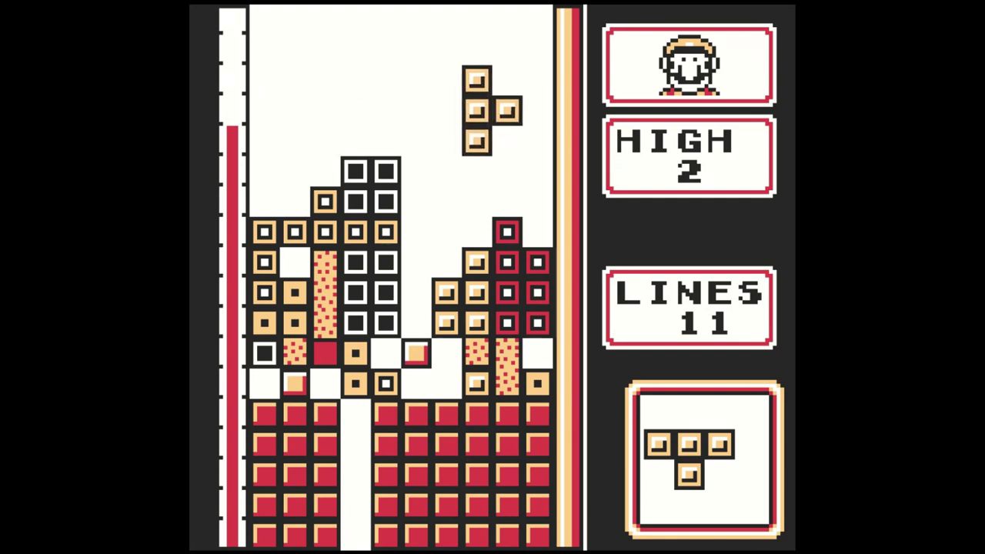
pyautogui.press('Down')
pyautogui.press('Right')
pyautogui.press('Right')
pyautogui.press('Right')
pyautogui.press('Up')
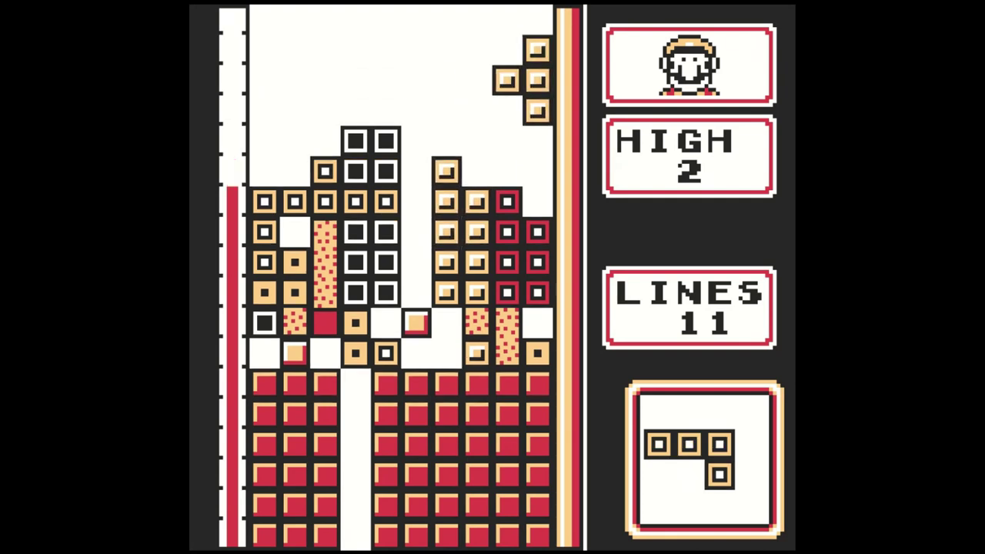
pyautogui.press('Down')
pyautogui.press('Up')
pyautogui.press('Left')
pyautogui.press('Left')
pyautogui.press('Left')
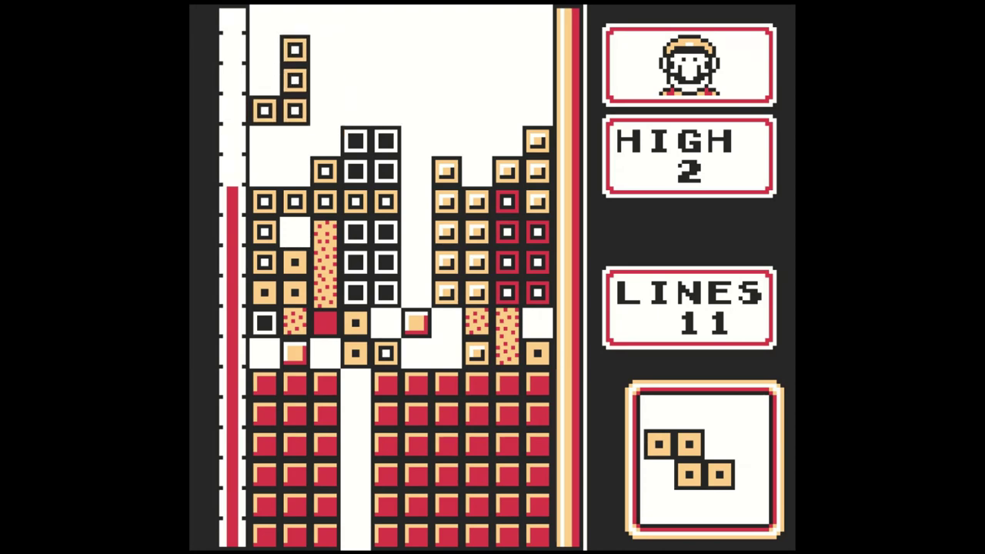
pyautogui.press('Down')
pyautogui.press('Up')
pyautogui.press('Left')
pyautogui.press('Left')
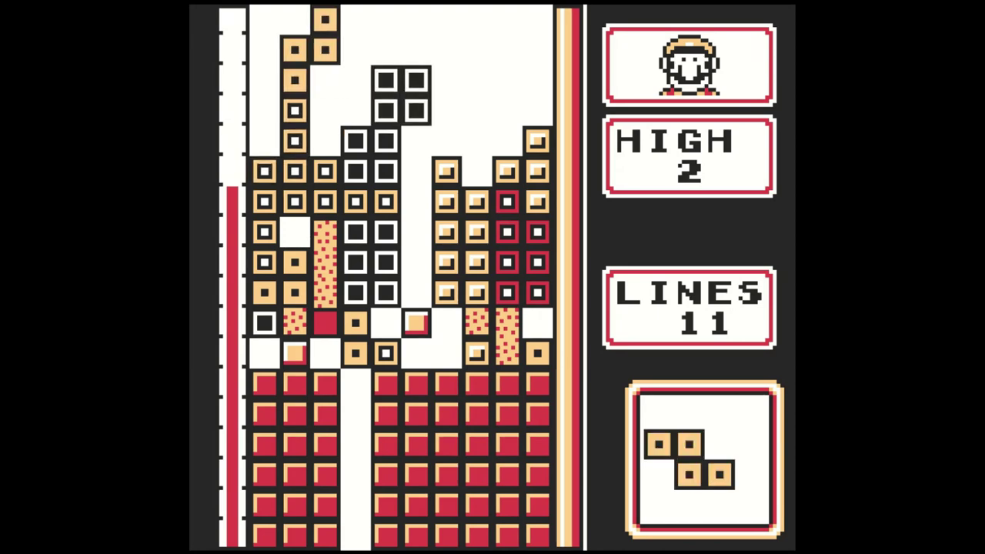
pyautogui.press('Down')
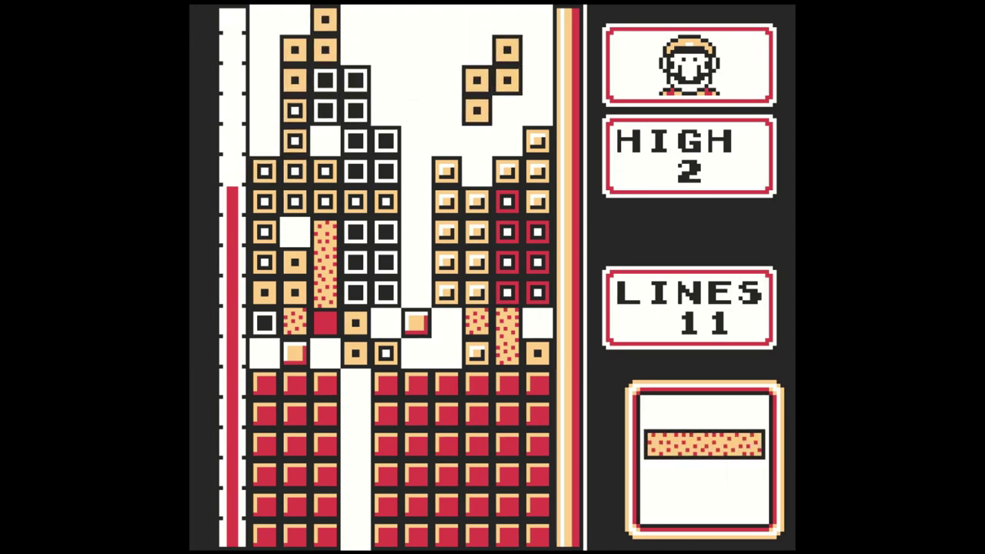
pyautogui.press('Down')
pyautogui.press('Up')
pyautogui.press('Left')
pyautogui.press('Down')
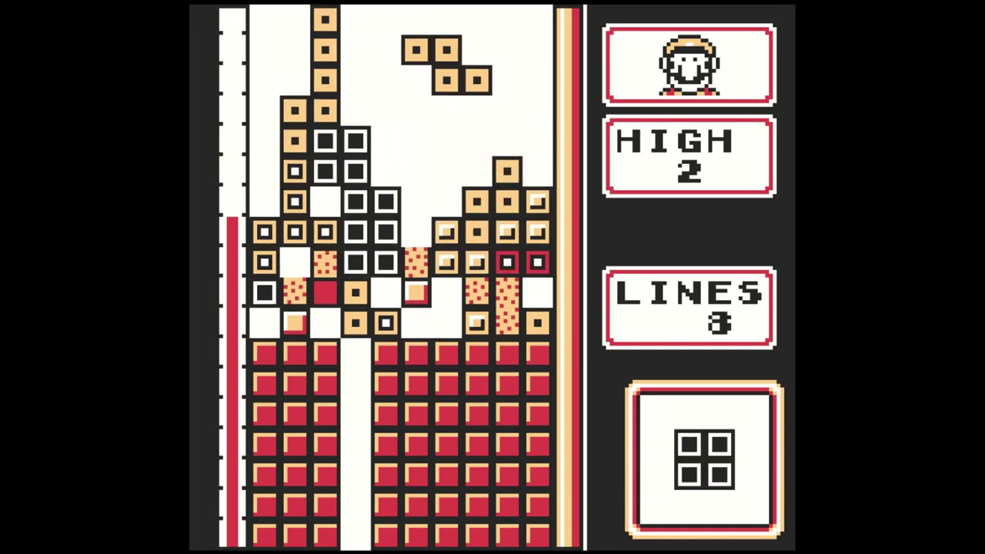
pyautogui.press('Up')
pyautogui.press('Left')
pyautogui.press('Down')
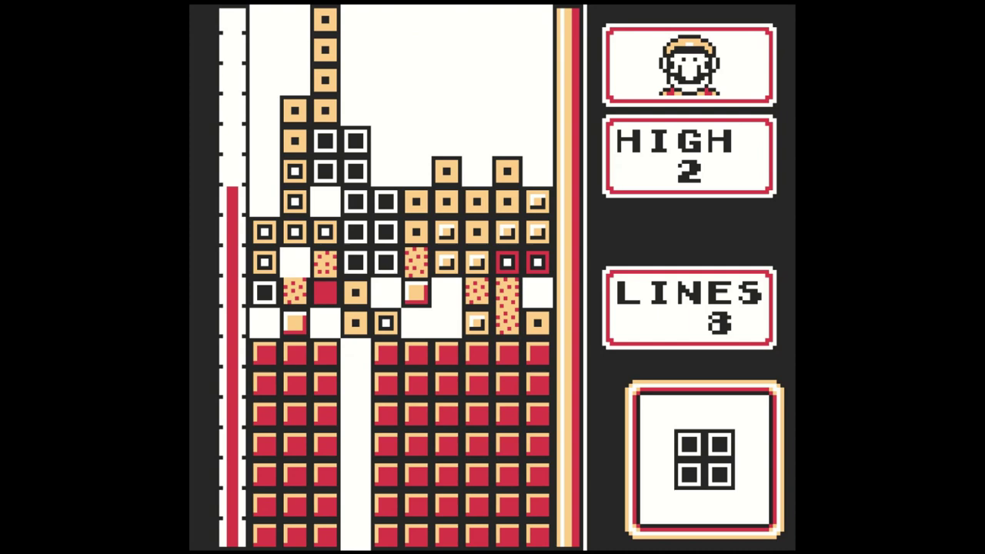
pyautogui.press('Down')
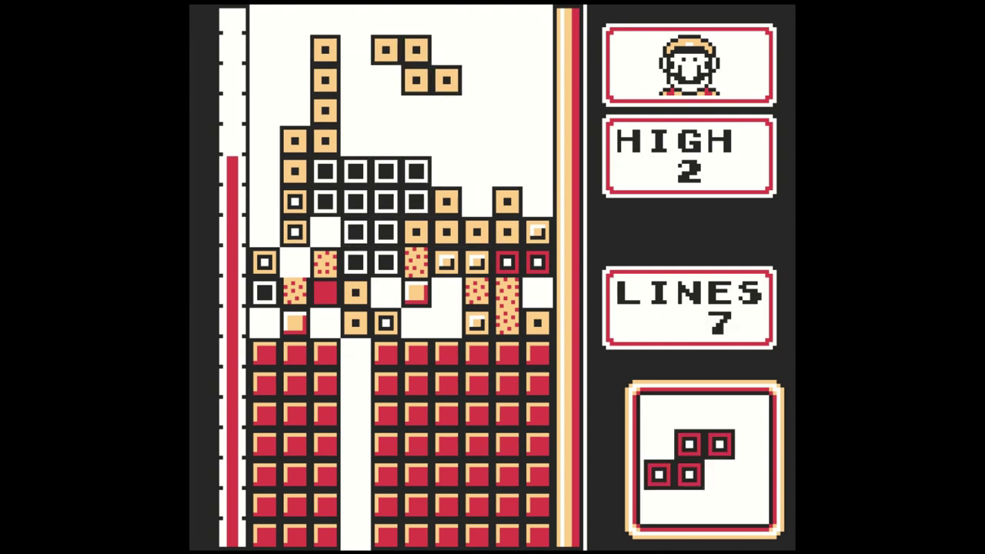
pyautogui.press('Up')
pyautogui.press('Right')
pyautogui.press('Right')
pyautogui.press('Right')
pyautogui.press('Down')
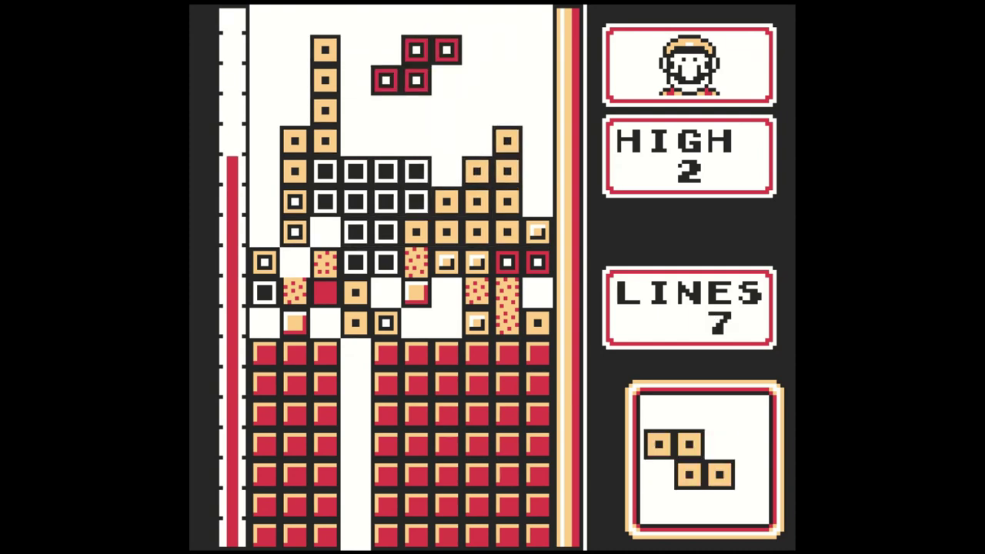
pyautogui.press('Down')
pyautogui.press('Down')
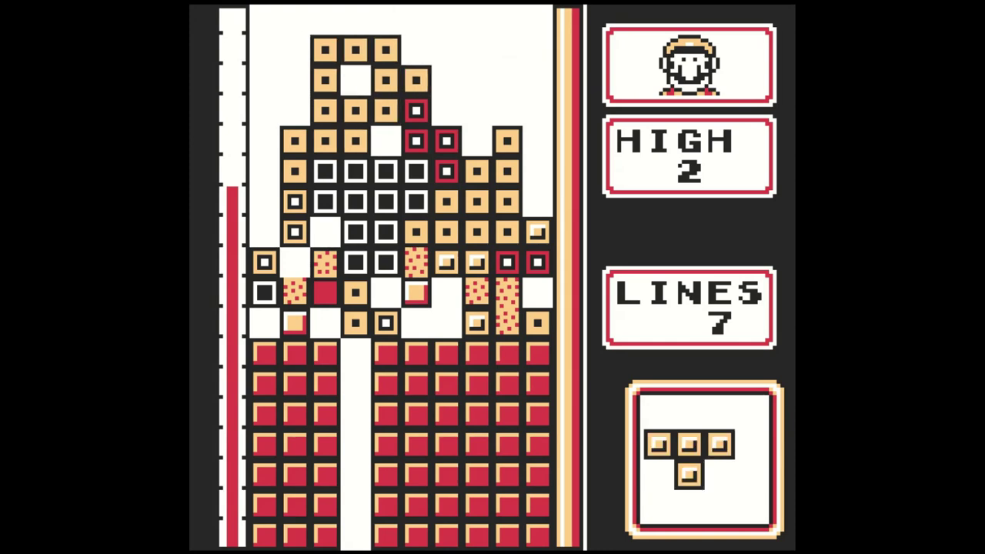
pyautogui.press('Right')
pyautogui.press('Right')
pyautogui.press('Right')
pyautogui.press('Right')
pyautogui.press('Down')
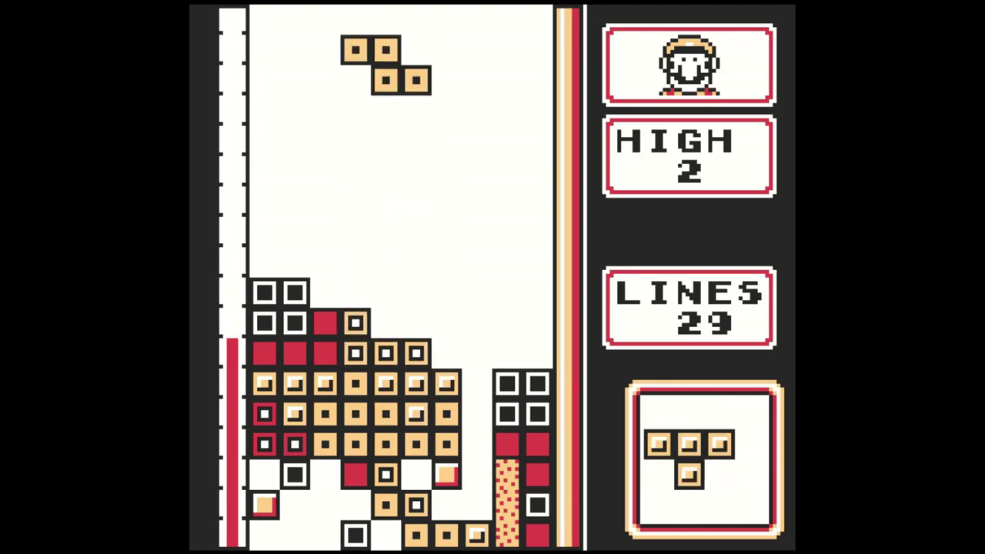
pyautogui.press('Left')
pyautogui.press('Left')
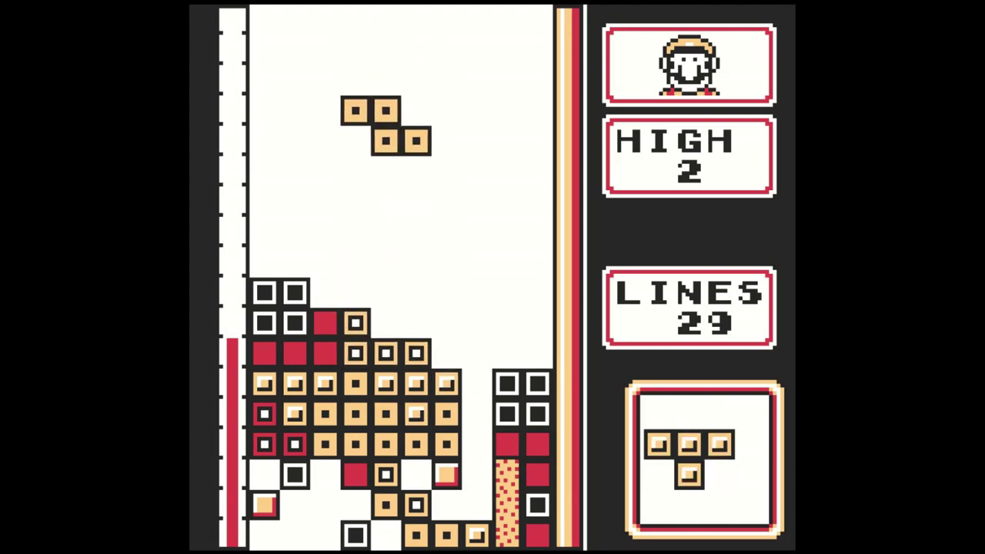
pyautogui.press('Down')
pyautogui.press('Left')
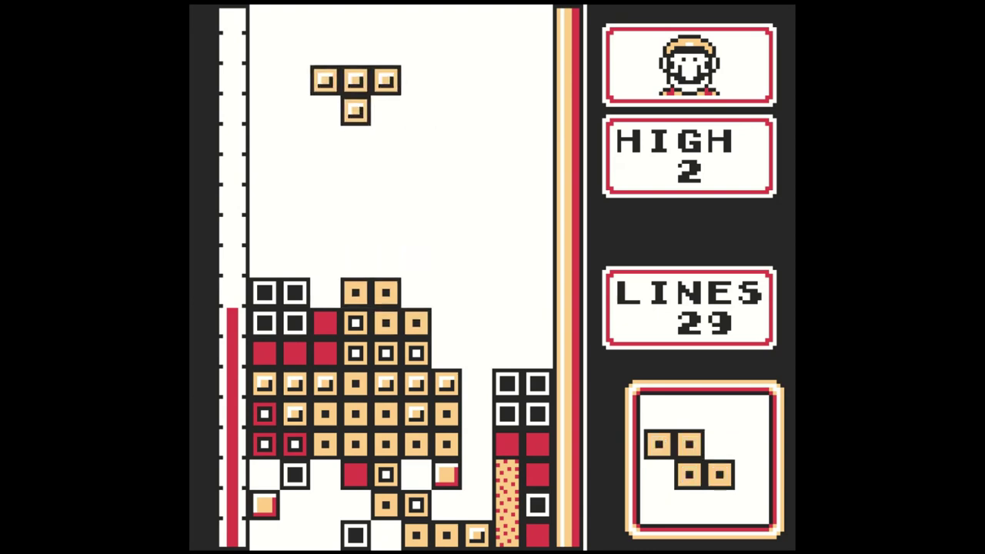
pyautogui.press('Left')
pyautogui.press('Down')
pyautogui.press('Left')
pyautogui.press('a')
pyautogui.press('Left')
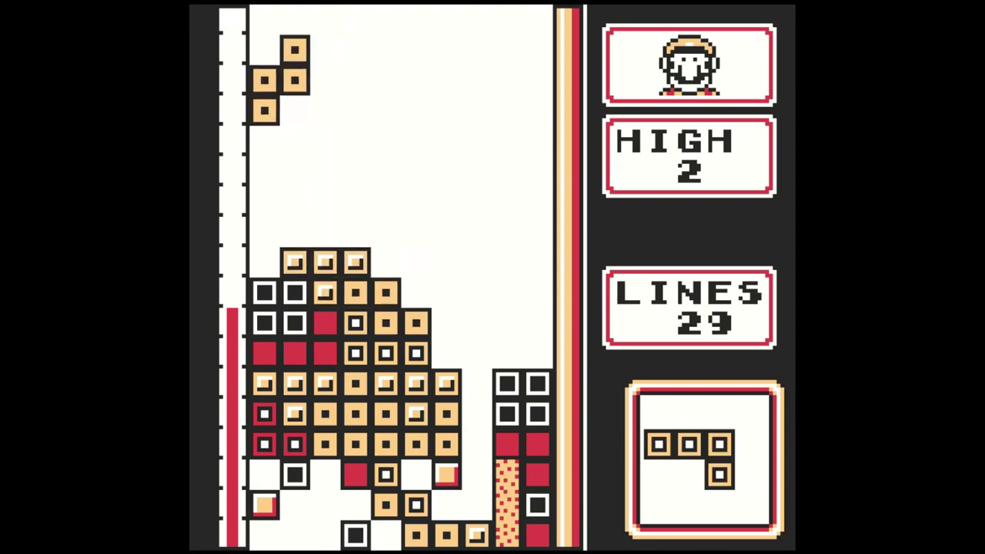
pyautogui.press('Left')
pyautogui.press('Down')
pyautogui.press('Left')
pyautogui.press('Right')
pyautogui.press('a')
pyautogui.press('Right')
pyautogui.press('Right')
pyautogui.press('Right')
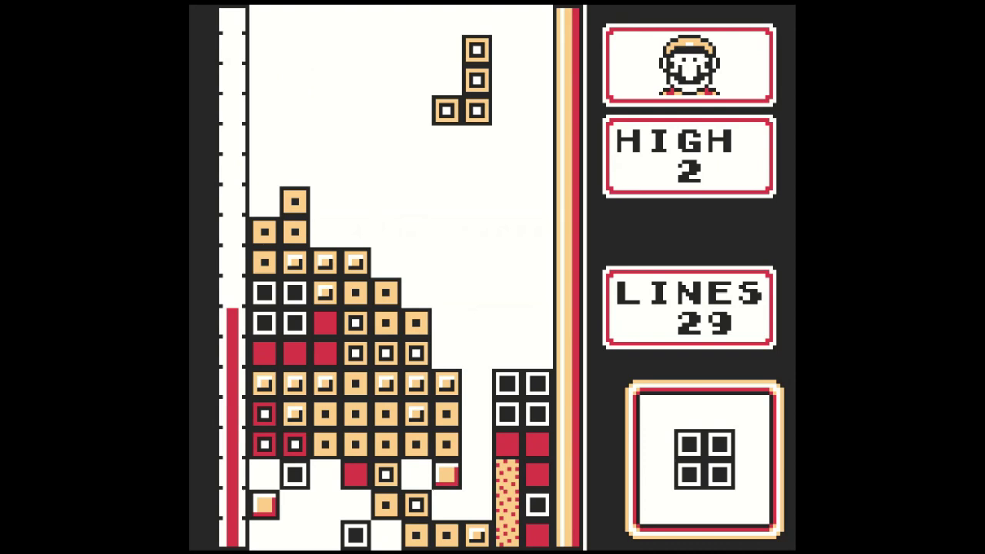
pyautogui.press('Right')
pyautogui.press('Right')
pyautogui.press('a')
pyautogui.press('Down')
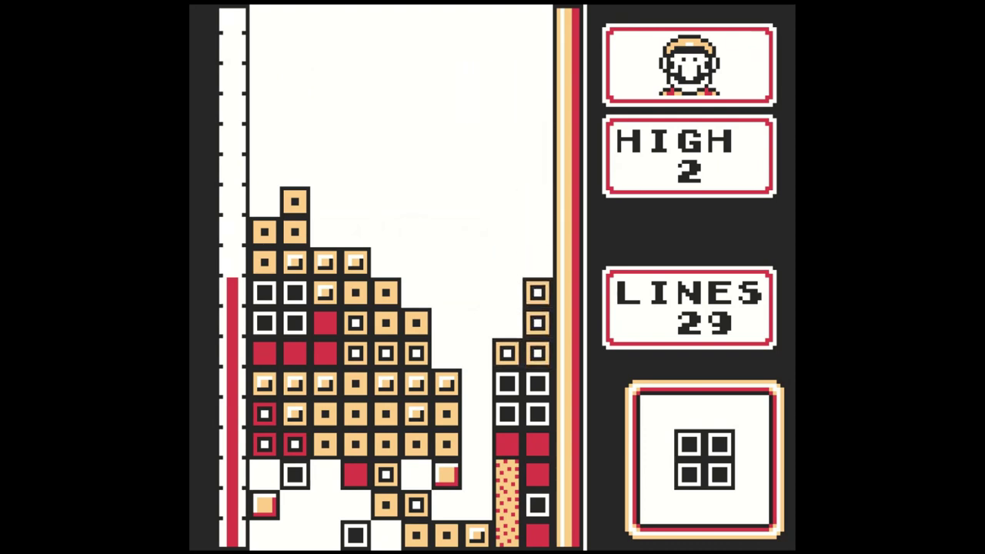
pyautogui.press('Left')
pyautogui.press('Right')
pyautogui.press('Right')
pyautogui.press('Left')
pyautogui.press('Left')
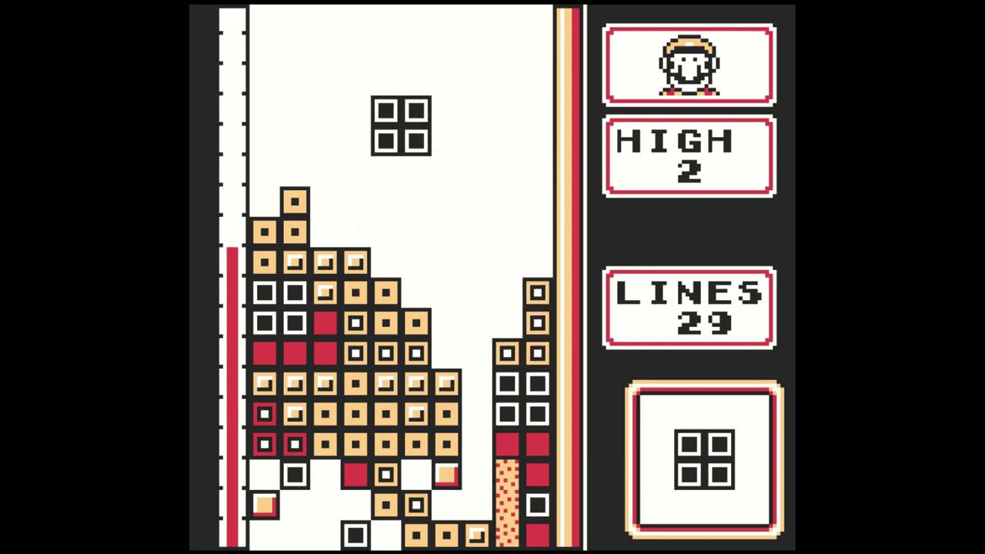
pyautogui.press('Left')
pyautogui.press('Left')
pyautogui.press('Down')
pyautogui.press('Left')
pyautogui.press('Left')
pyautogui.press('Left')
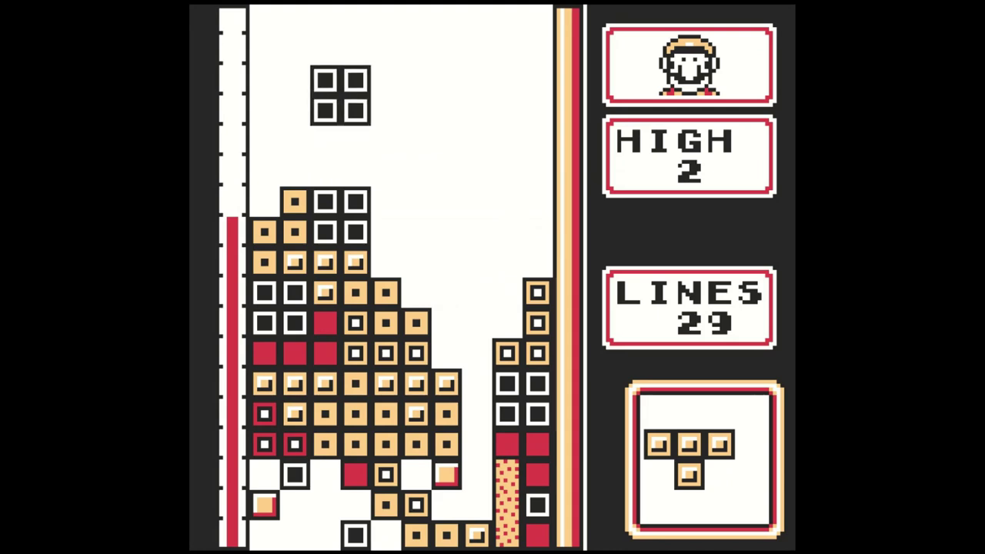
pyautogui.press('Down')
pyautogui.press('Right')
pyautogui.press('Right')
pyautogui.press('Up')
pyautogui.press('Right')
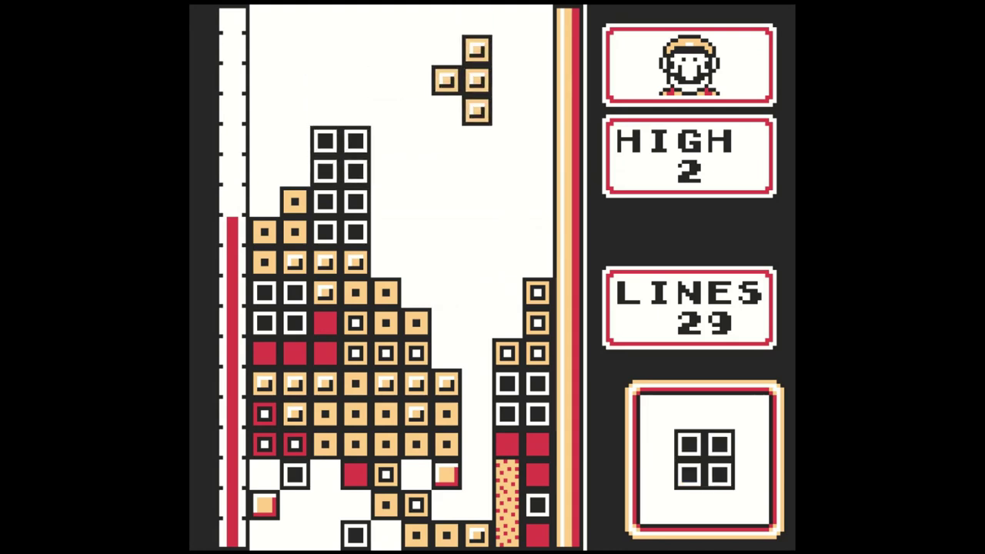
pyautogui.press('Right')
pyautogui.press('Down')
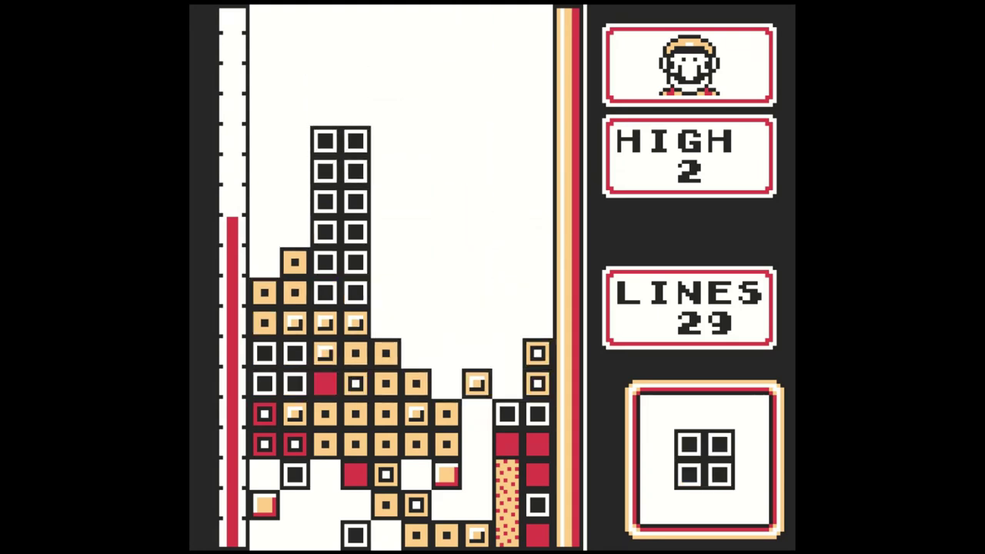
pyautogui.press('Left')
pyautogui.press('Left')
pyautogui.press('Down')
pyautogui.press('Right')
pyautogui.press('Right')
pyautogui.press('Right')
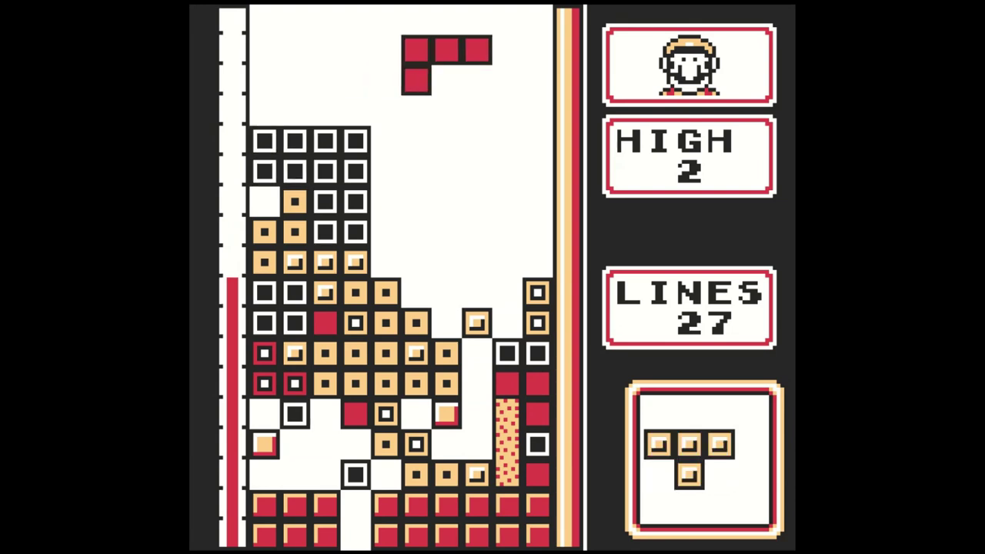
pyautogui.press('Right')
pyautogui.press('Right')
pyautogui.press('Right')
pyautogui.press('Up')
pyautogui.press('Up')
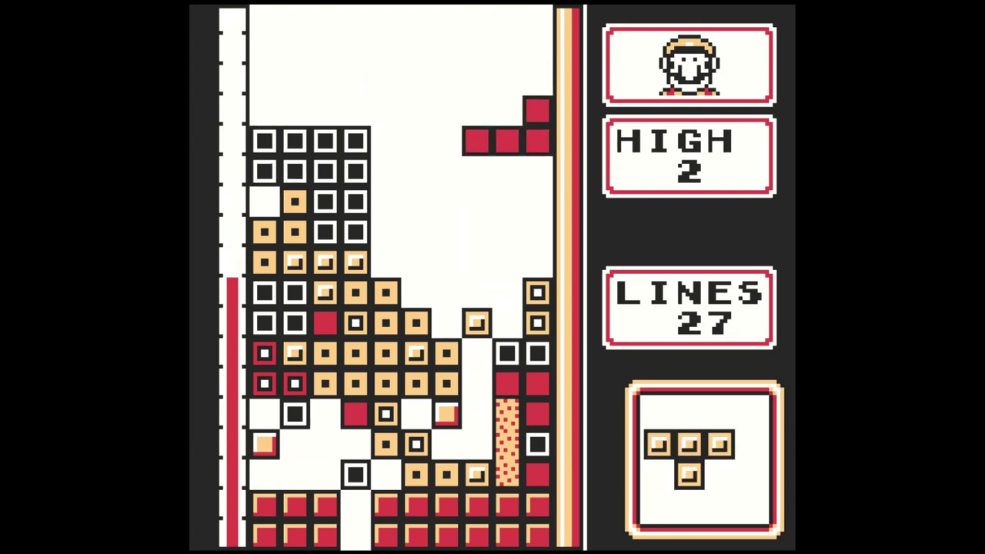
pyautogui.press('Up')
pyautogui.press('Left')
pyautogui.press('Down')
pyautogui.press('Right')
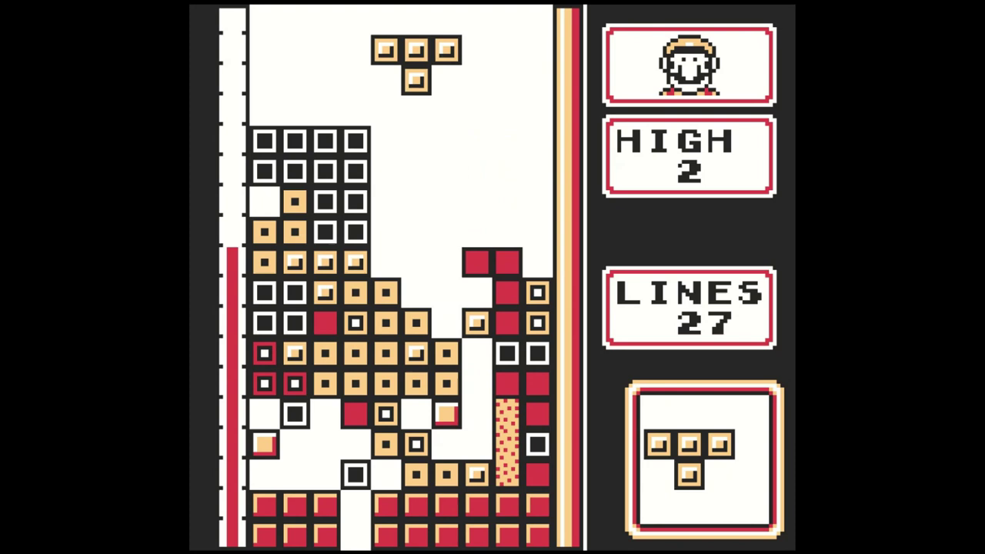